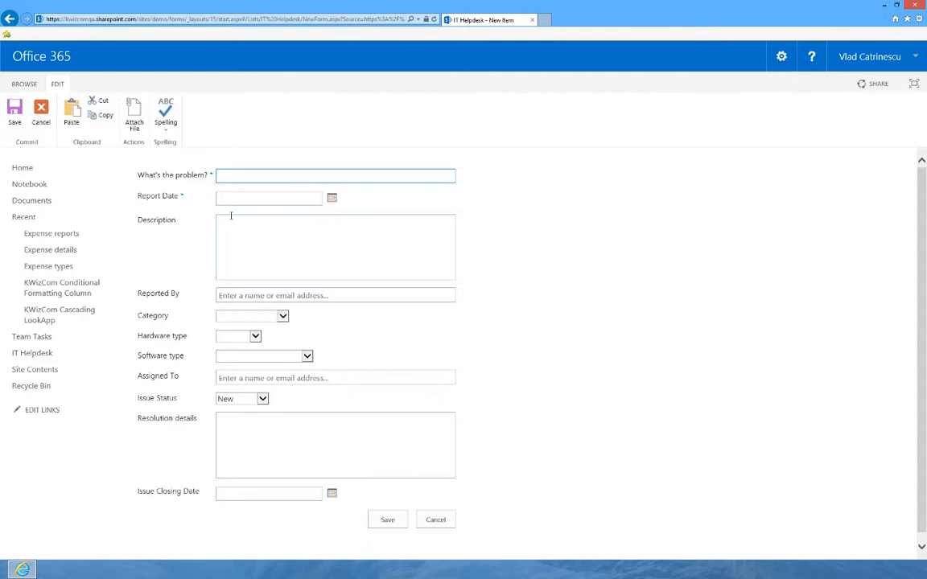
Examine the category choices and the Hardware type and Software type fields on the new helpdesk item form
{"action": "left_click", "coordinate": [229, 317]}
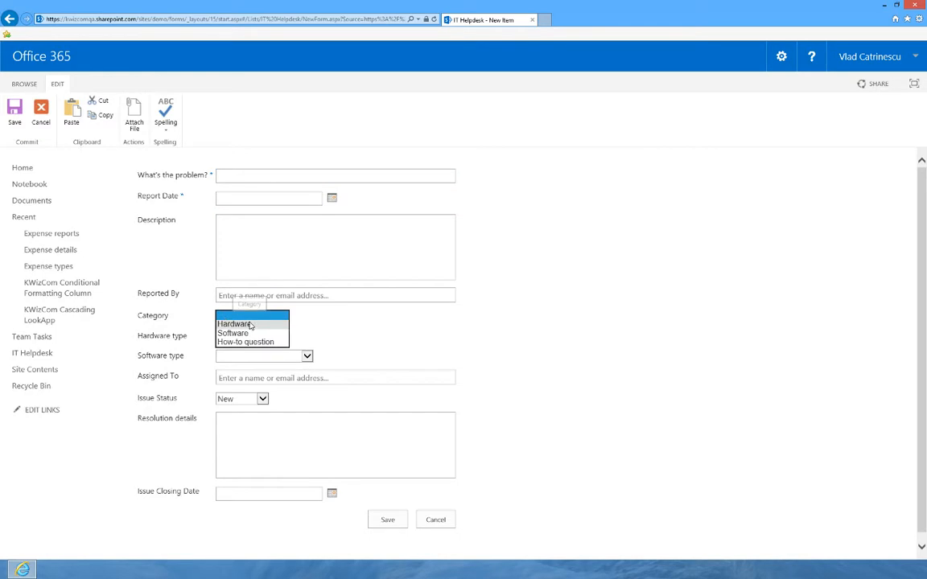
{"action": "left_click", "coordinate": [150, 339]}
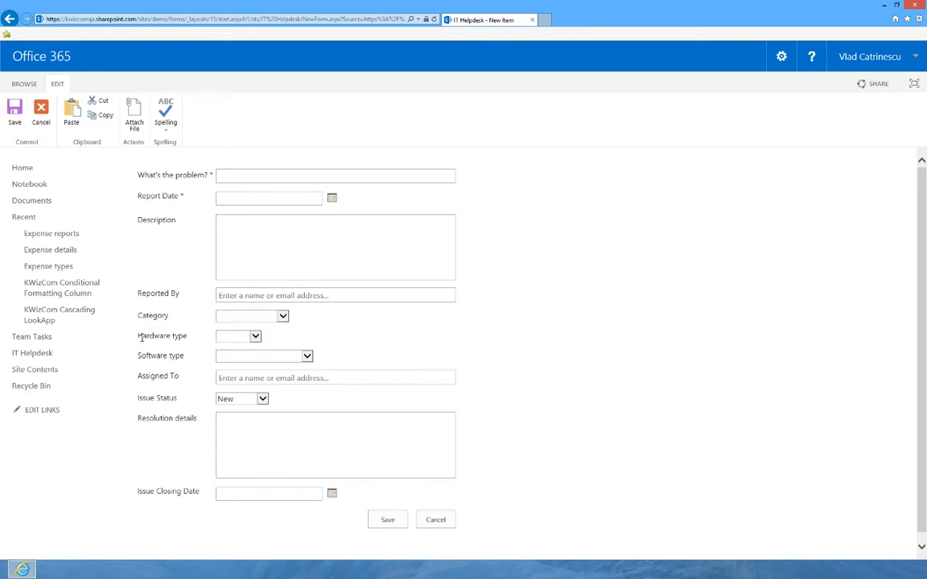
{"action": "left_click_drag", "start_coordinate": [139, 337], "coordinate": [199, 343]}
{"action": "left_click", "coordinate": [233, 337]}
{"action": "left_click", "coordinate": [129, 359]}
{"action": "left_click_drag", "start_coordinate": [129, 359], "coordinate": [193, 358]}
{"action": "left_click", "coordinate": [190, 355]}
Set the new helpdesk item's category to Hardware and its software type to ERP-Finance
{"action": "left_click", "coordinate": [251, 316]}
{"action": "left_click", "coordinate": [249, 324]}
{"action": "left_click", "coordinate": [256, 357]}
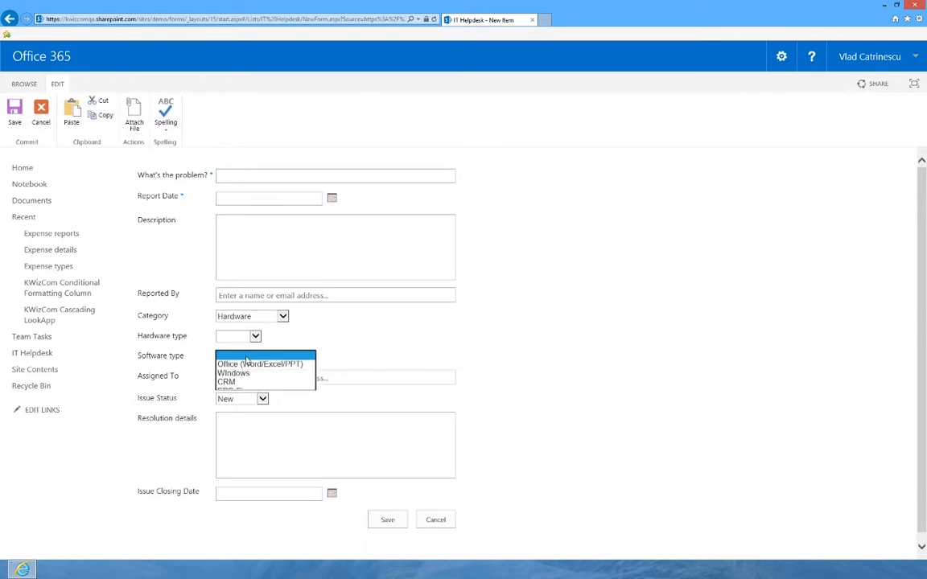
{"action": "left_click", "coordinate": [242, 390]}
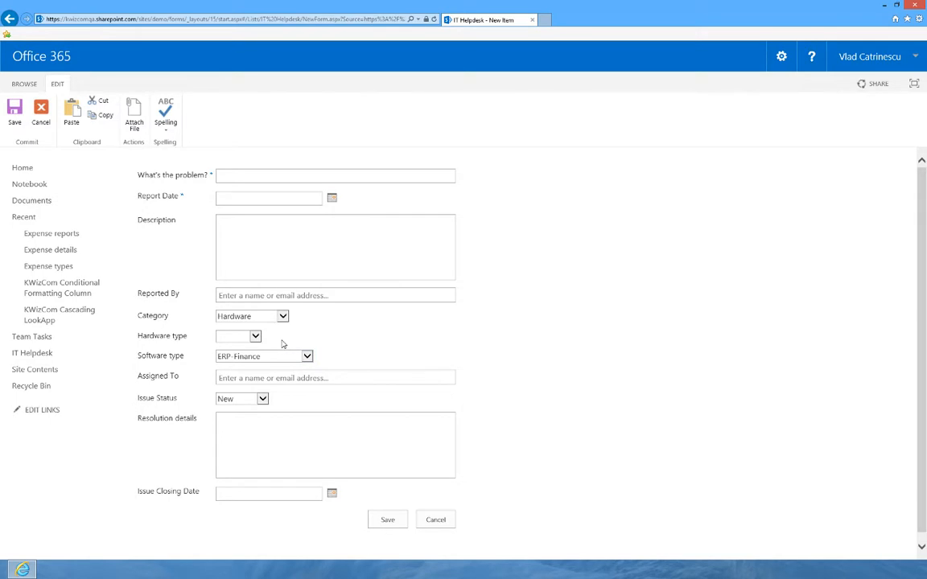
Compare the type fields with the chosen category and change the new item's category to Software
{"action": "left_click", "coordinate": [264, 317]}
{"action": "left_click", "coordinate": [263, 315]}
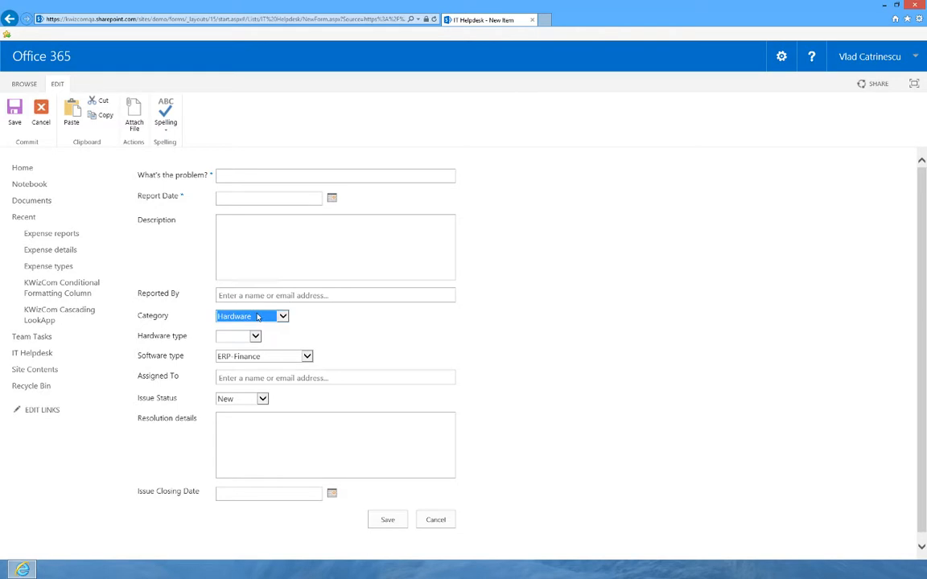
{"action": "left_click_drag", "start_coordinate": [139, 335], "coordinate": [213, 347]}
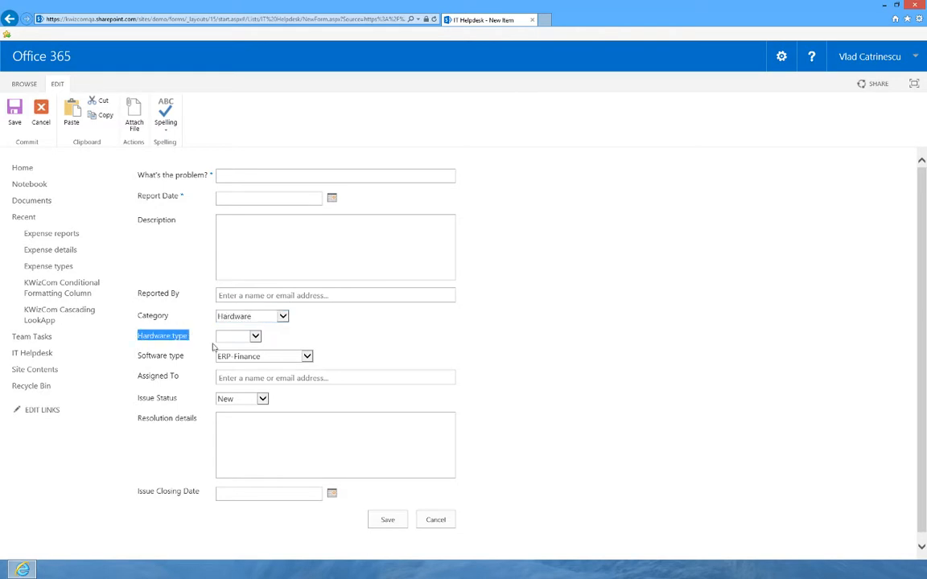
{"action": "left_click", "coordinate": [235, 322]}
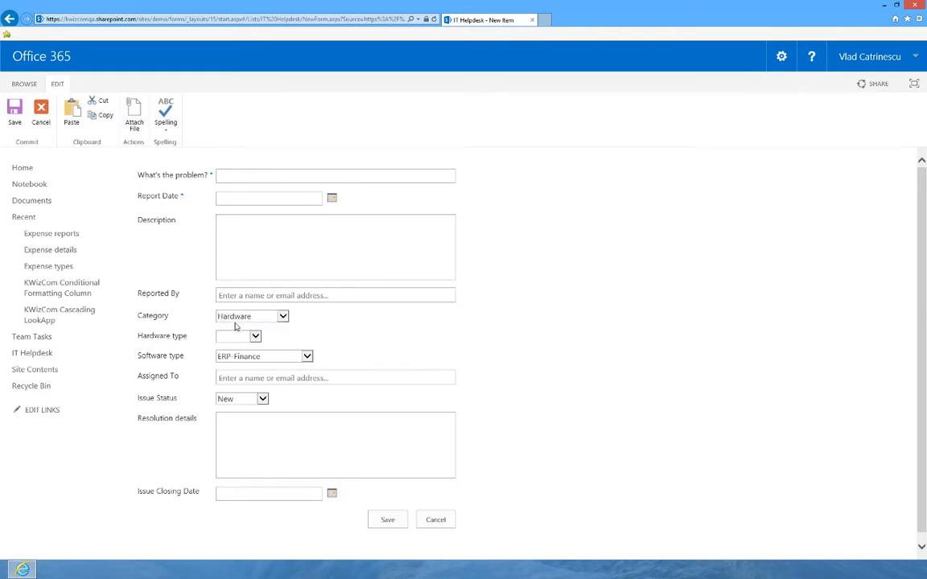
{"action": "left_click", "coordinate": [250, 316]}
{"action": "left_click", "coordinate": [251, 325]}
{"action": "left_click_drag", "start_coordinate": [138, 356], "coordinate": [194, 351]}
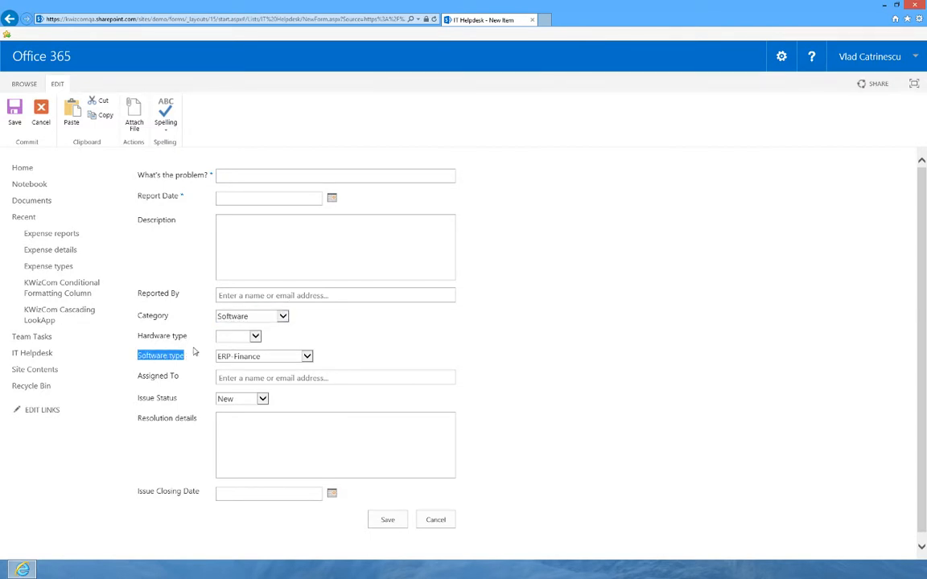
Return to the IT Helpdesk list and open Dynamic Column Permissions in its KWizCom Forms settings
{"action": "left_click", "coordinate": [42, 358]}
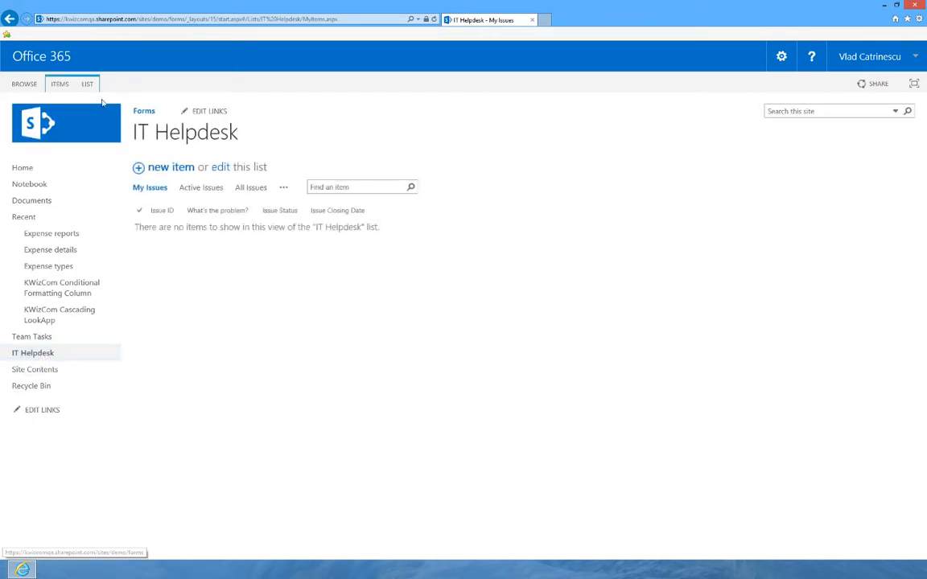
{"action": "left_click", "coordinate": [89, 87]}
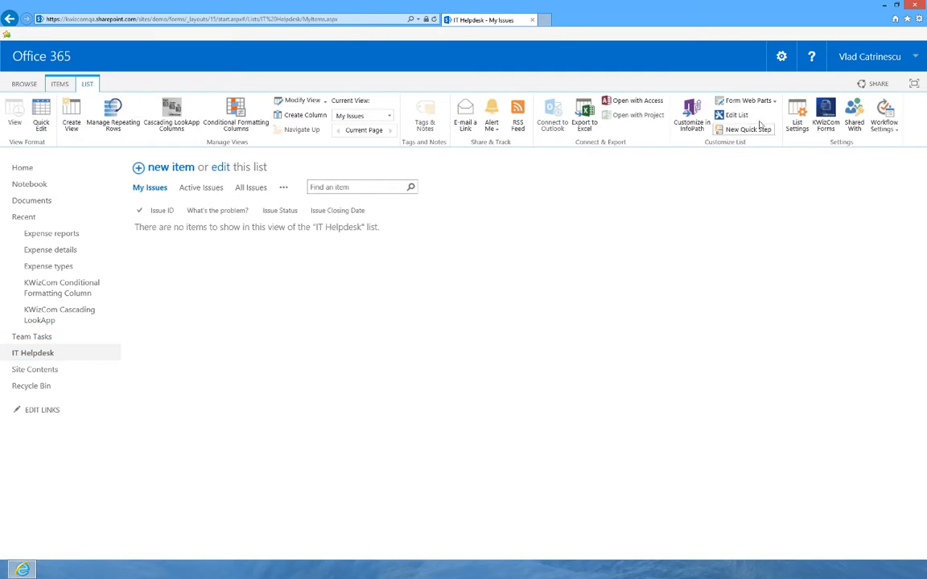
{"action": "left_click", "coordinate": [829, 129]}
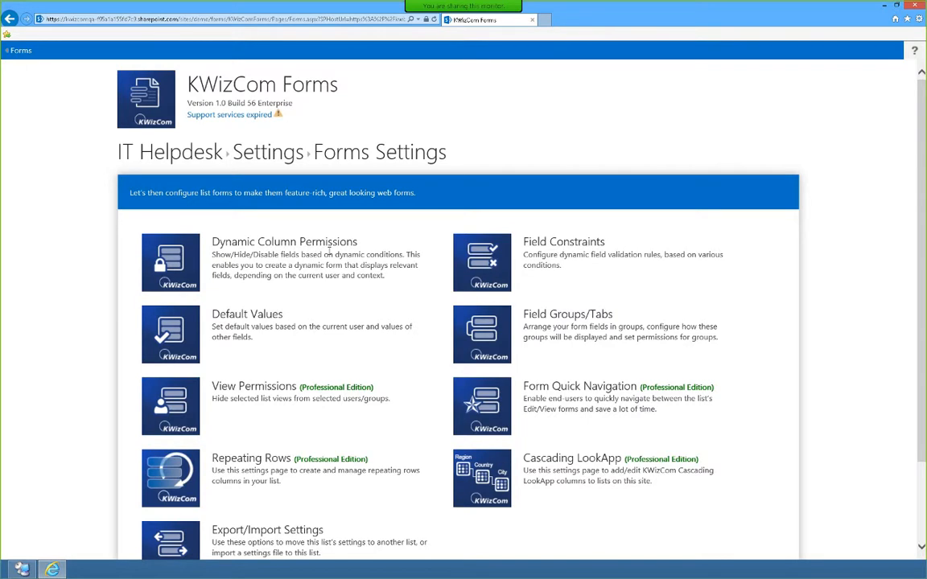
{"action": "scroll", "coordinate": [297, 225], "scroll_direction": "down", "scroll_amount": 1}
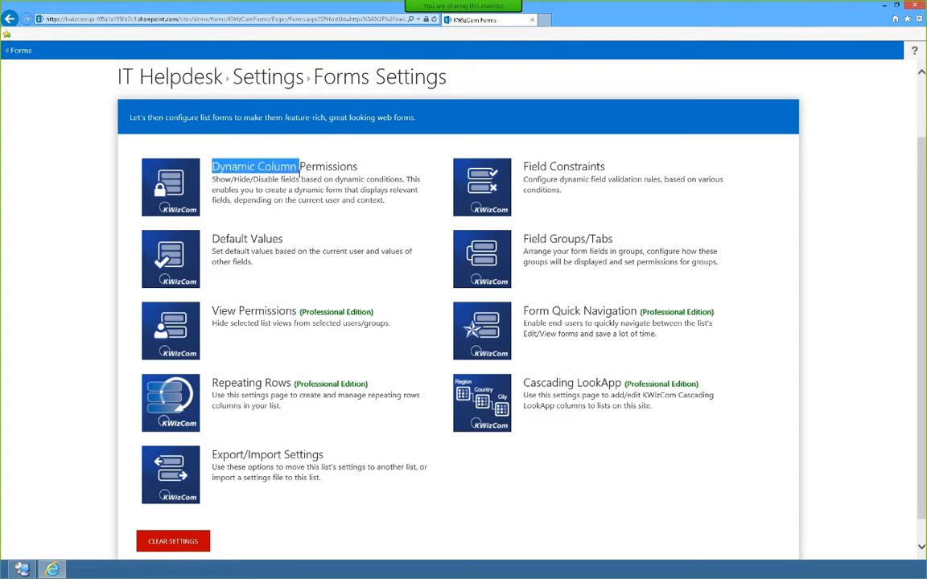
{"action": "left_click", "coordinate": [181, 188]}
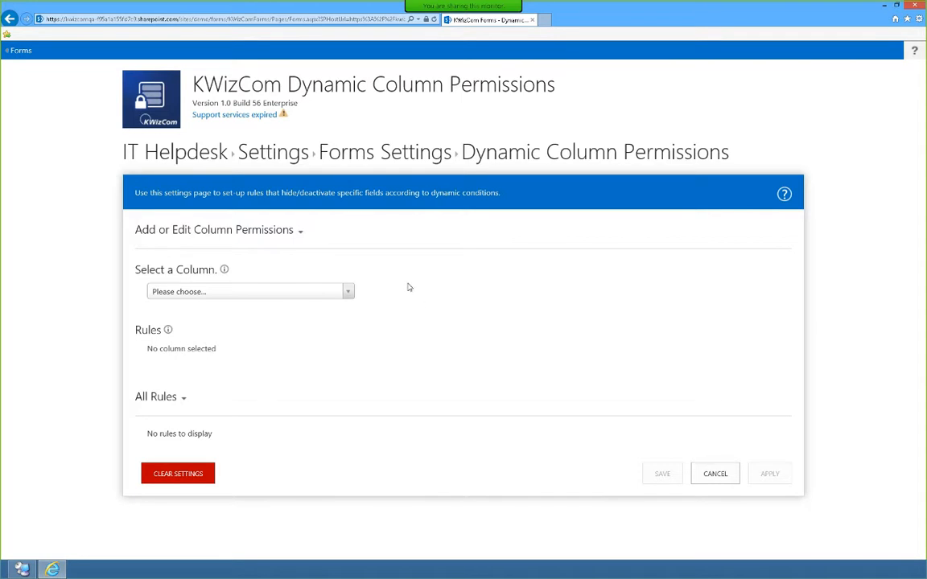
Choose the Software type column and add a new permission rule for it
{"action": "left_click", "coordinate": [352, 292]}
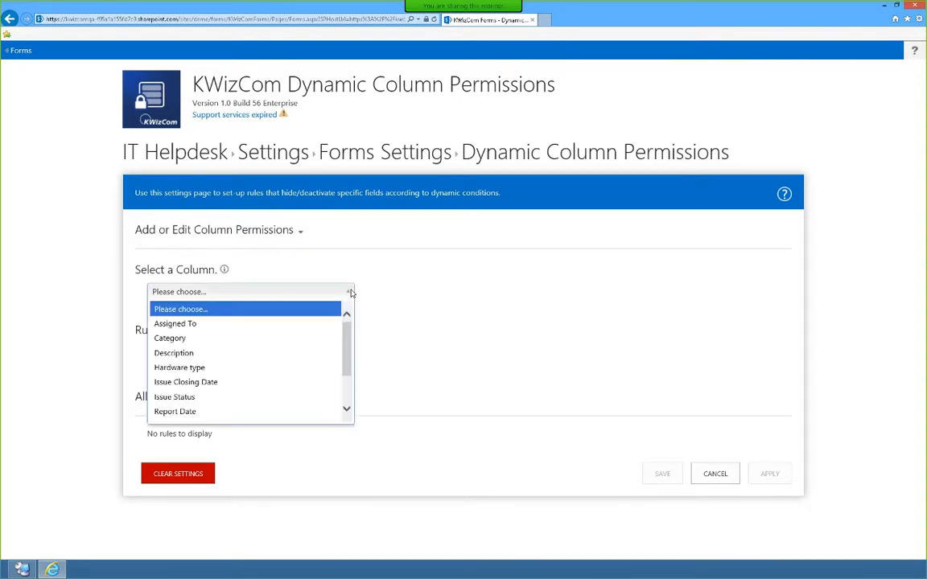
{"action": "scroll", "coordinate": [304, 325], "scroll_direction": "down", "scroll_amount": 2}
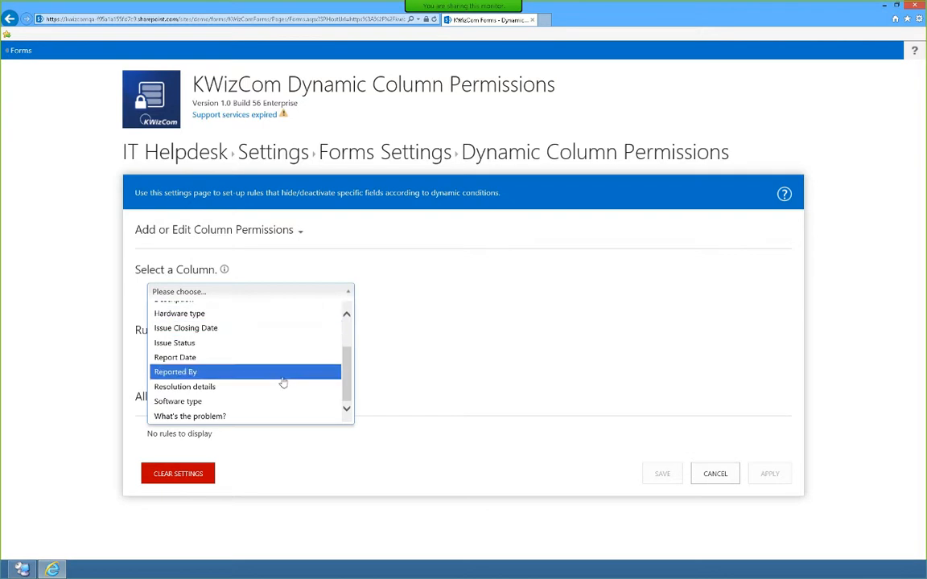
{"action": "left_click", "coordinate": [265, 402]}
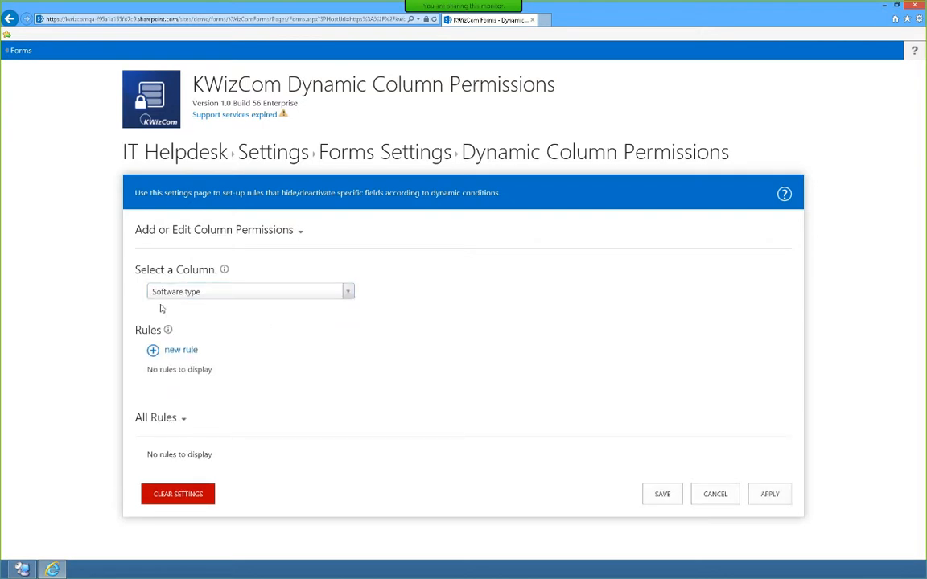
{"action": "left_click", "coordinate": [169, 349]}
{"action": "scroll", "coordinate": [258, 357], "scroll_direction": "down", "scroll_amount": 1}
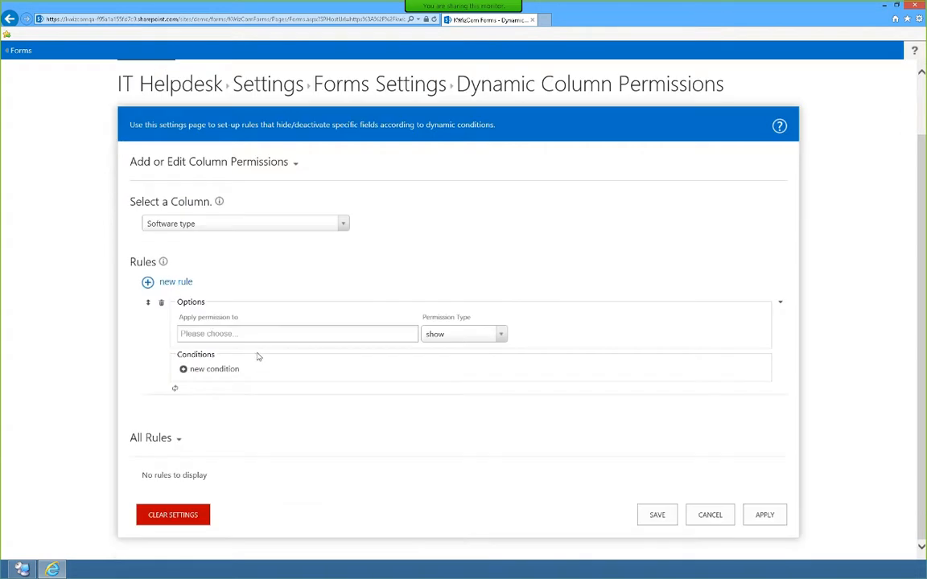
Apply the Software type rule to the new, edit and view item forms with the permission type hide
{"action": "left_click", "coordinate": [206, 332]}
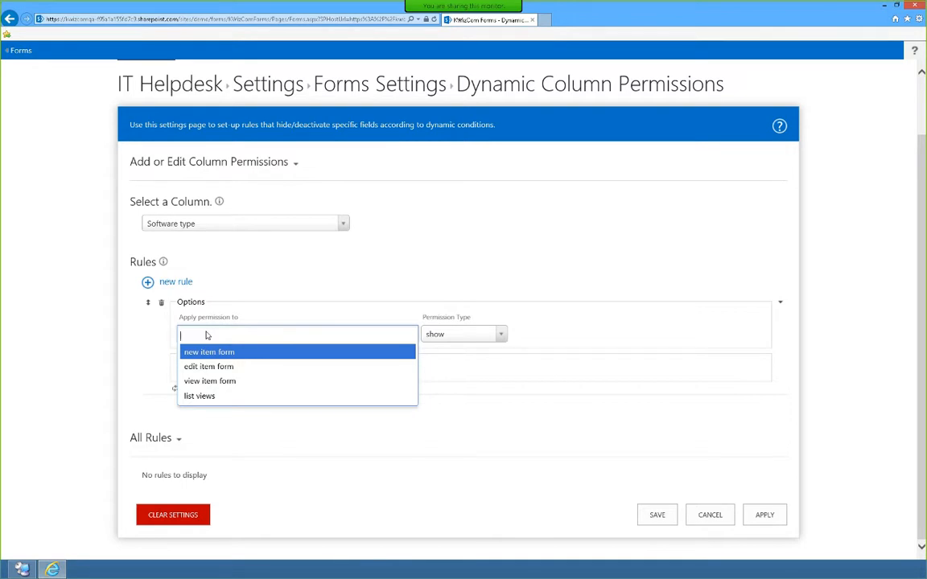
{"action": "left_click", "coordinate": [200, 353]}
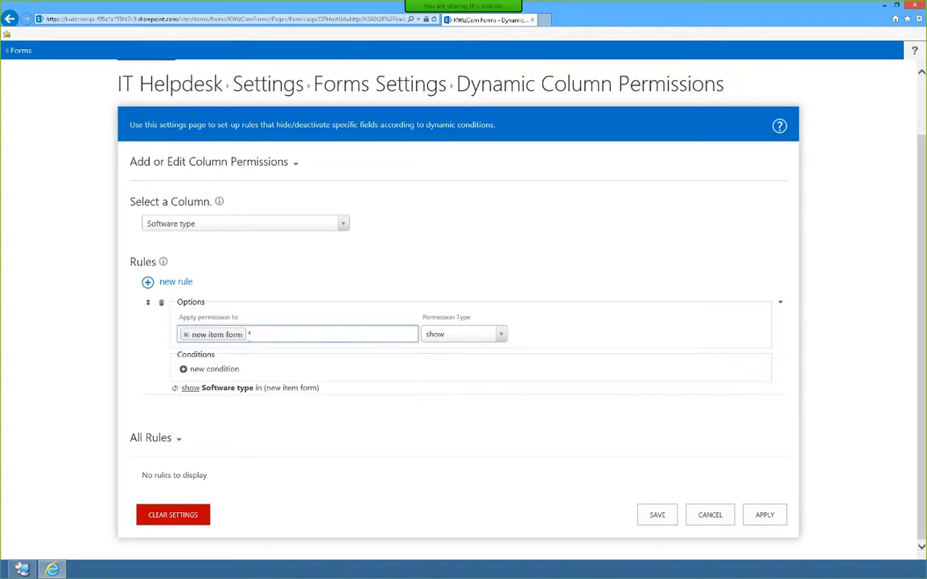
{"action": "left_click", "coordinate": [264, 338]}
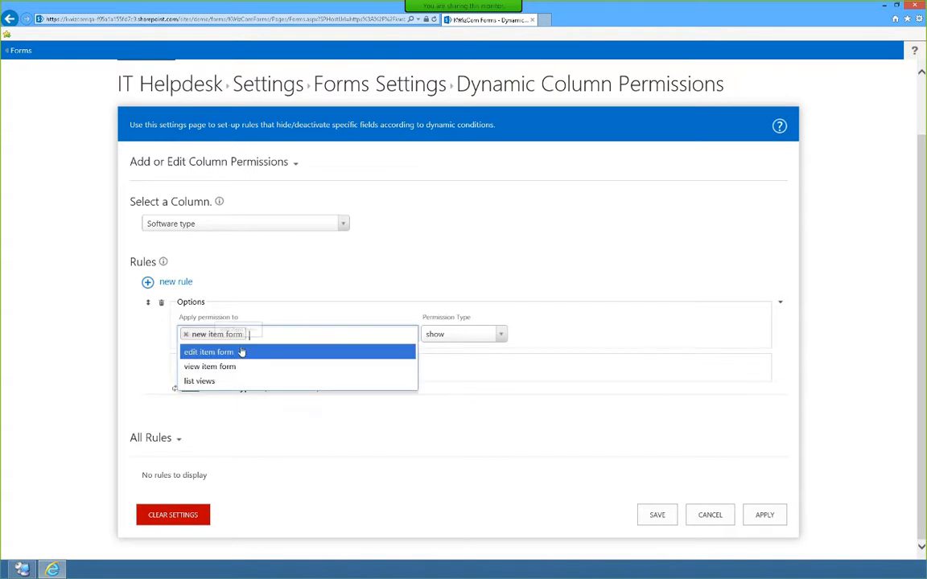
{"action": "left_click", "coordinate": [234, 354]}
{"action": "left_click", "coordinate": [335, 332]}
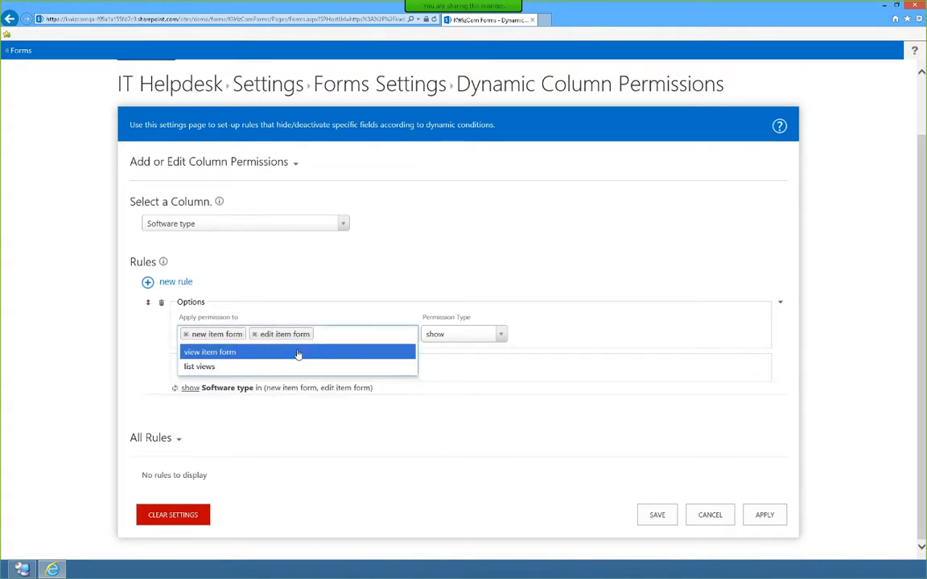
{"action": "left_click", "coordinate": [280, 354]}
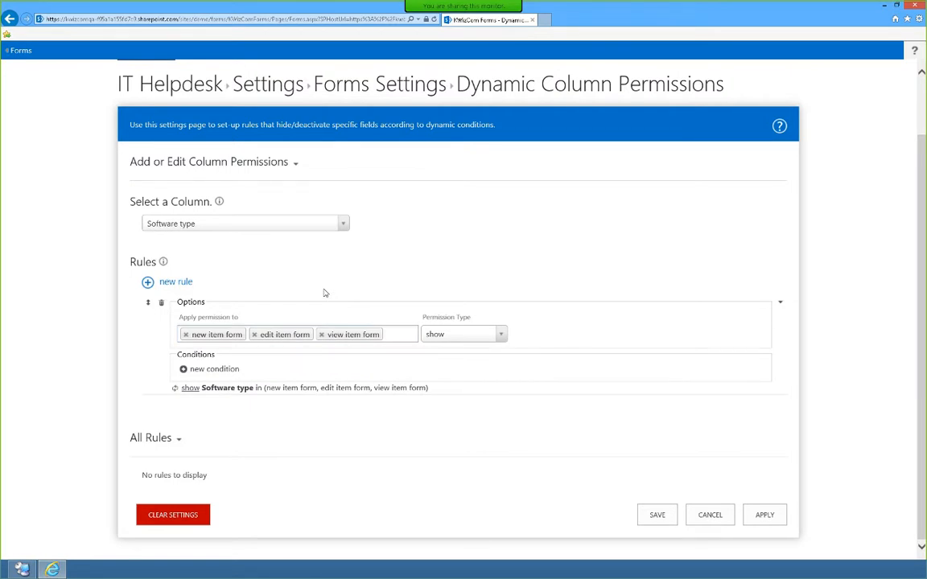
{"action": "left_click", "coordinate": [495, 333]}
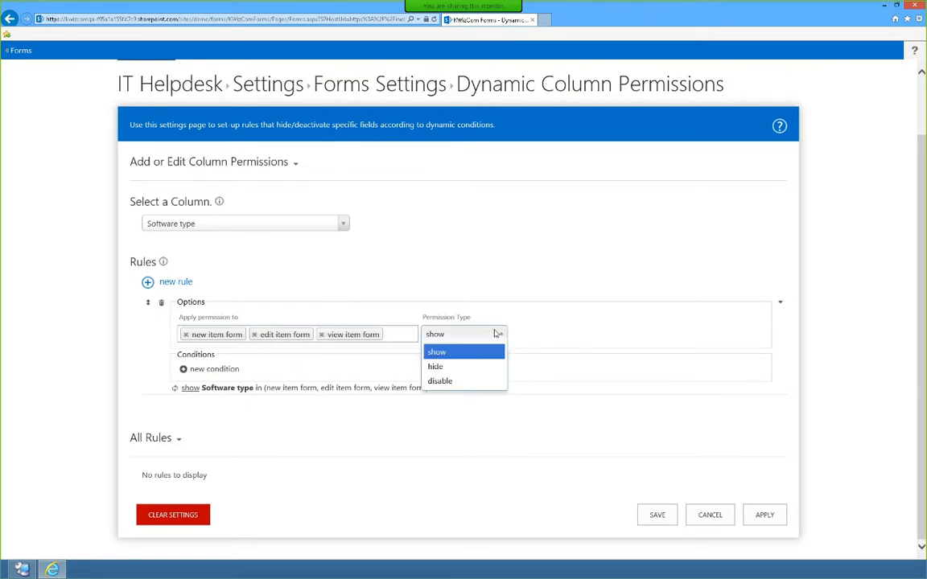
{"action": "left_click", "coordinate": [456, 367]}
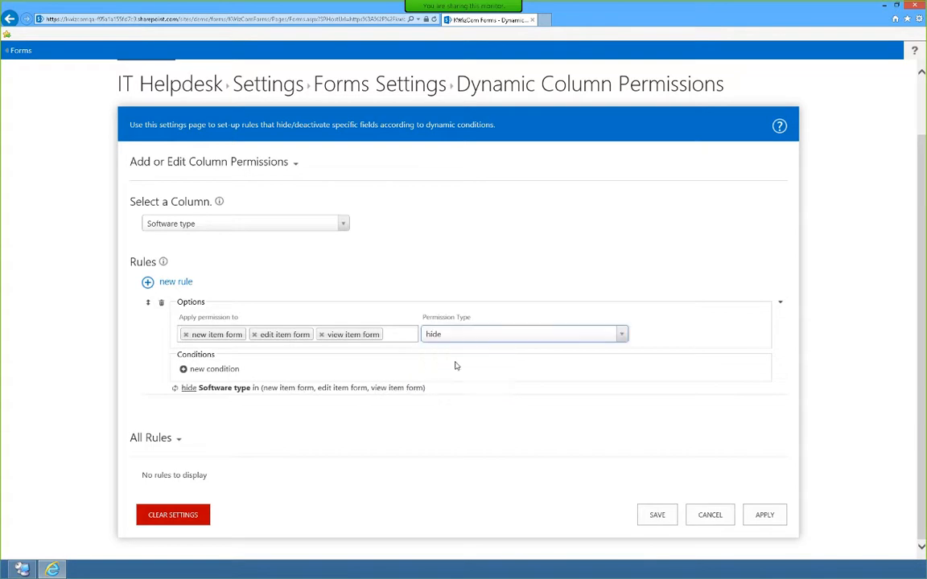
Add a condition to the Software type rule based on the current value of the Category column
{"action": "left_click", "coordinate": [195, 371]}
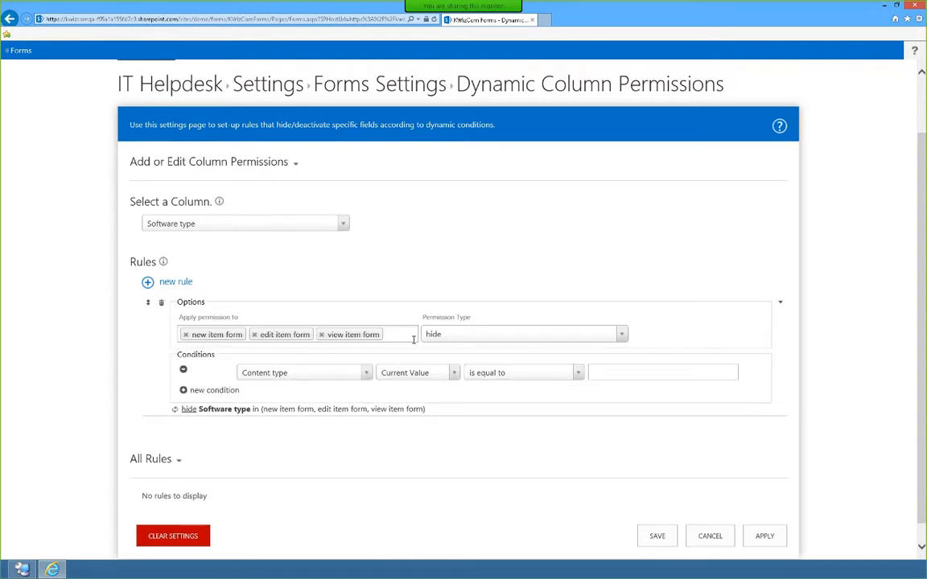
{"action": "left_click_drag", "start_coordinate": [420, 319], "coordinate": [442, 319]}
{"action": "left_click", "coordinate": [302, 373]}
{"action": "scroll", "coordinate": [306, 451], "scroll_direction": "down", "scroll_amount": 1}
{"action": "scroll", "coordinate": [301, 485], "scroll_direction": "down", "scroll_amount": 1}
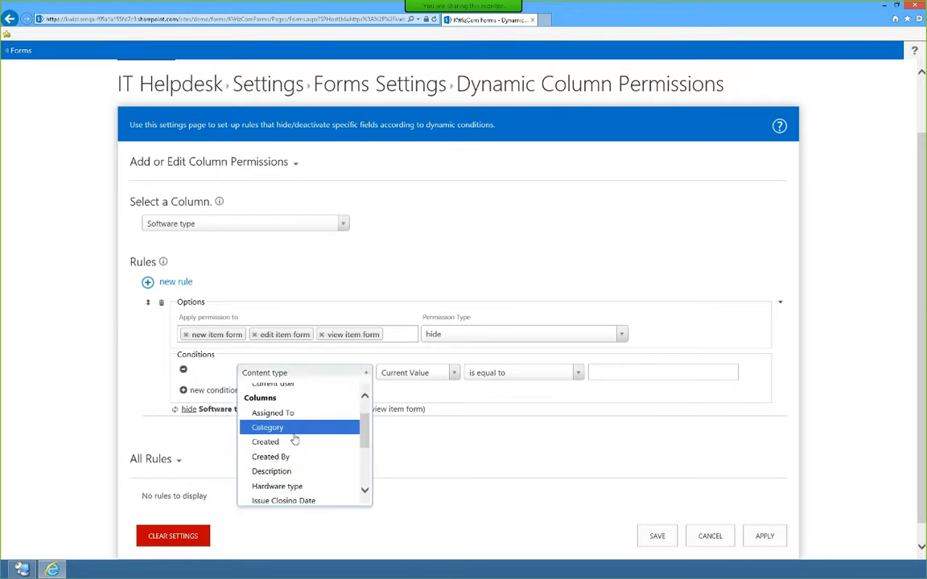
{"action": "left_click", "coordinate": [283, 427]}
{"action": "left_click", "coordinate": [410, 374]}
{"action": "left_click", "coordinate": [407, 390]}
Make the Category condition "is not equal to" Software, then apply and save the column permission settings
{"action": "left_click", "coordinate": [479, 374]}
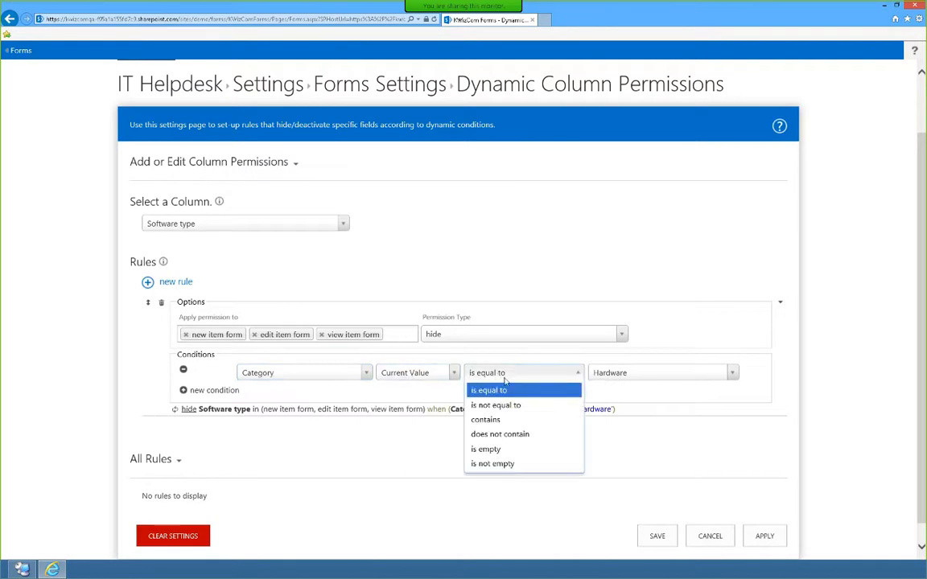
{"action": "left_click", "coordinate": [530, 407]}
{"action": "left_click", "coordinate": [619, 374]}
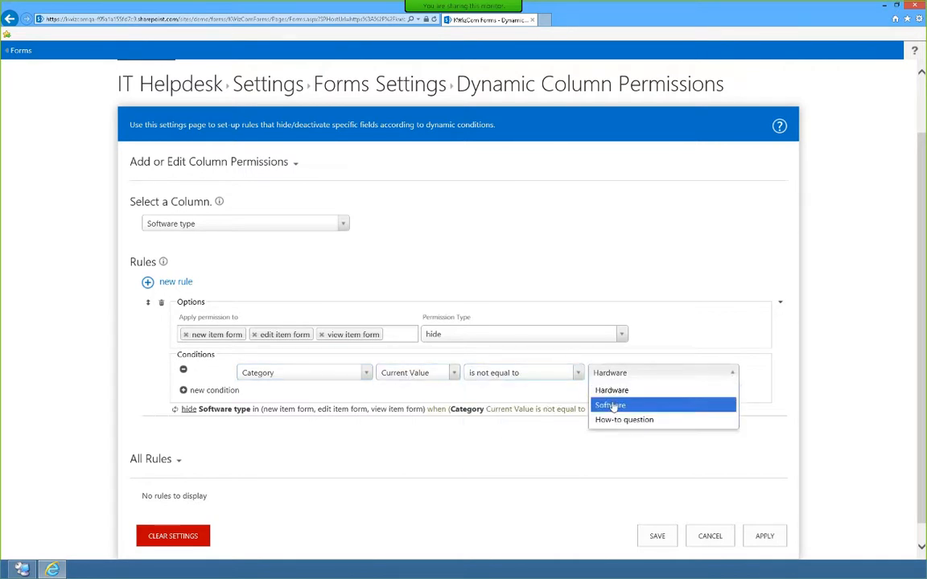
{"action": "left_click", "coordinate": [618, 404]}
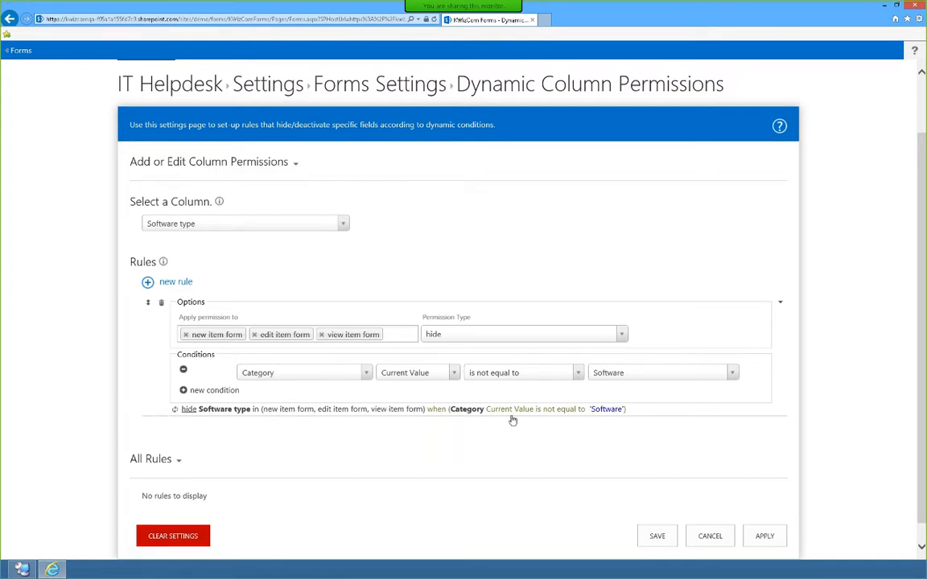
{"action": "left_click", "coordinate": [764, 536]}
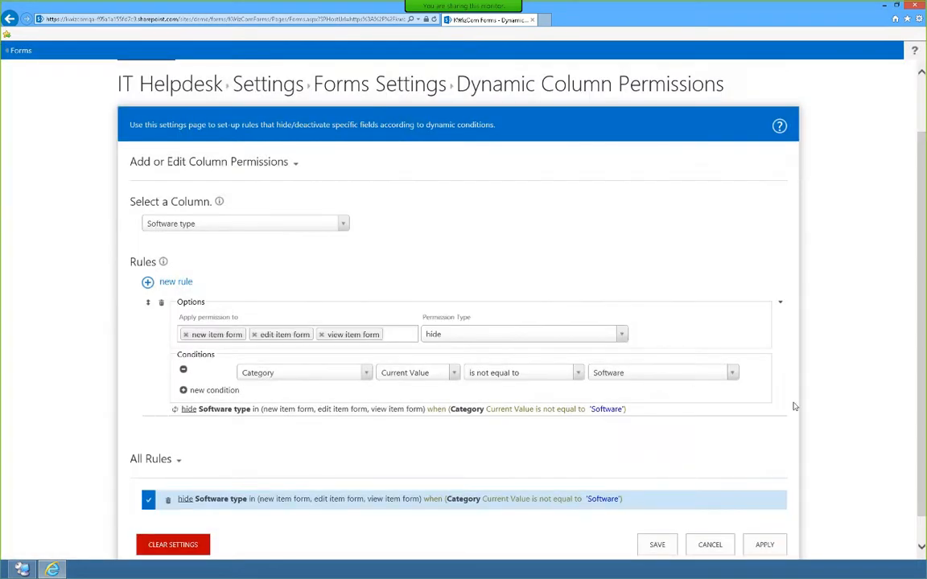
{"action": "left_click", "coordinate": [658, 545]}
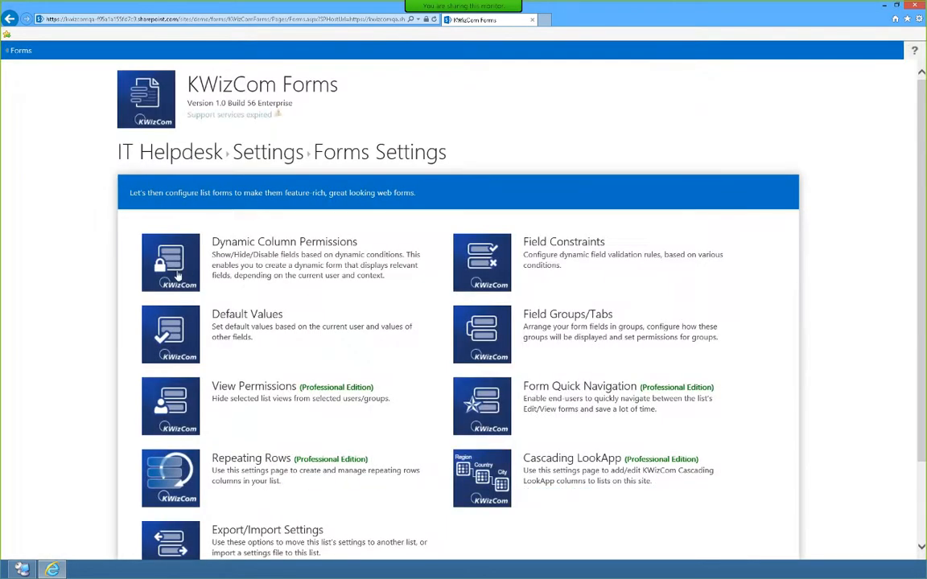
Reopen Dynamic Column Permissions and add a new rule for the Hardware type column
{"action": "left_click", "coordinate": [178, 276]}
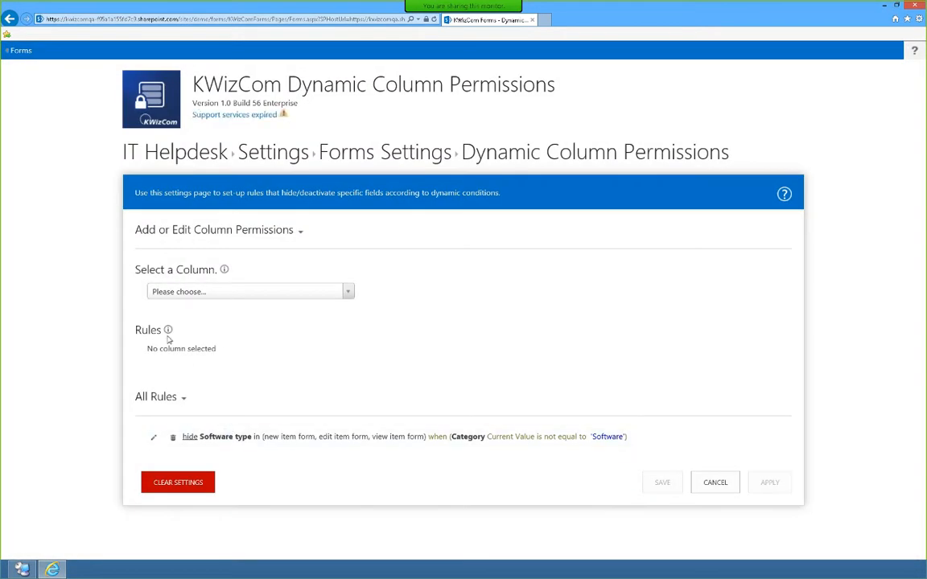
{"action": "left_click", "coordinate": [200, 293]}
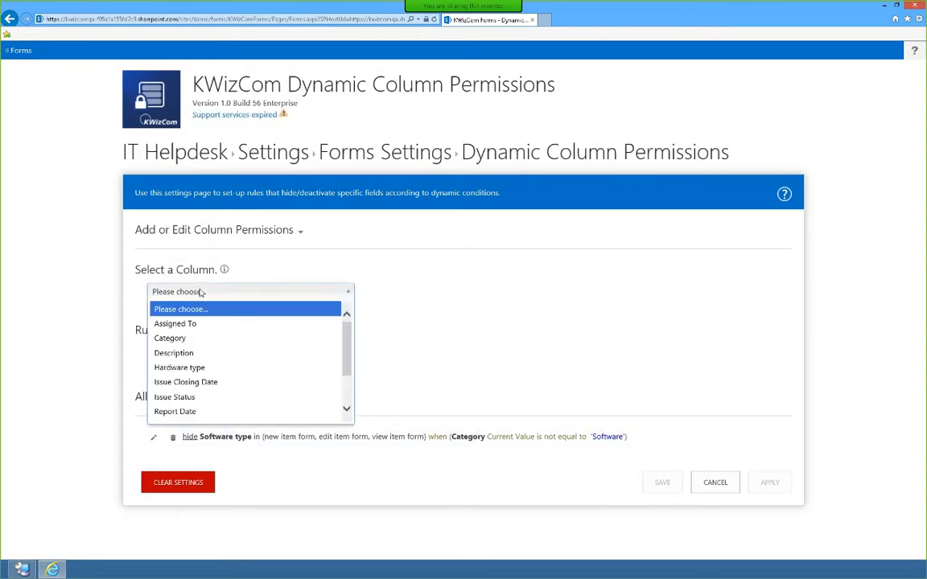
{"action": "left_click", "coordinate": [197, 368]}
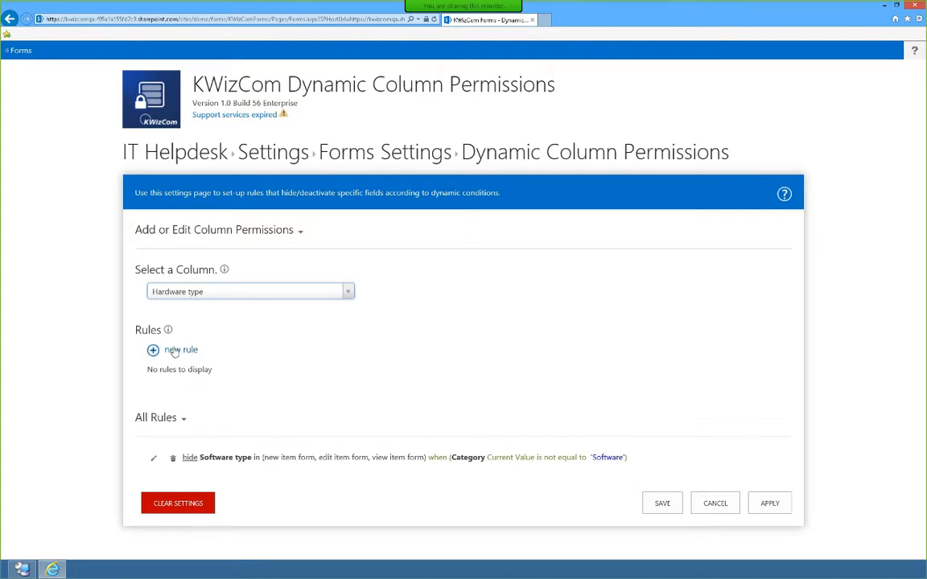
{"action": "left_click", "coordinate": [181, 350]}
{"action": "scroll", "coordinate": [374, 403], "scroll_direction": "down", "scroll_amount": 2}
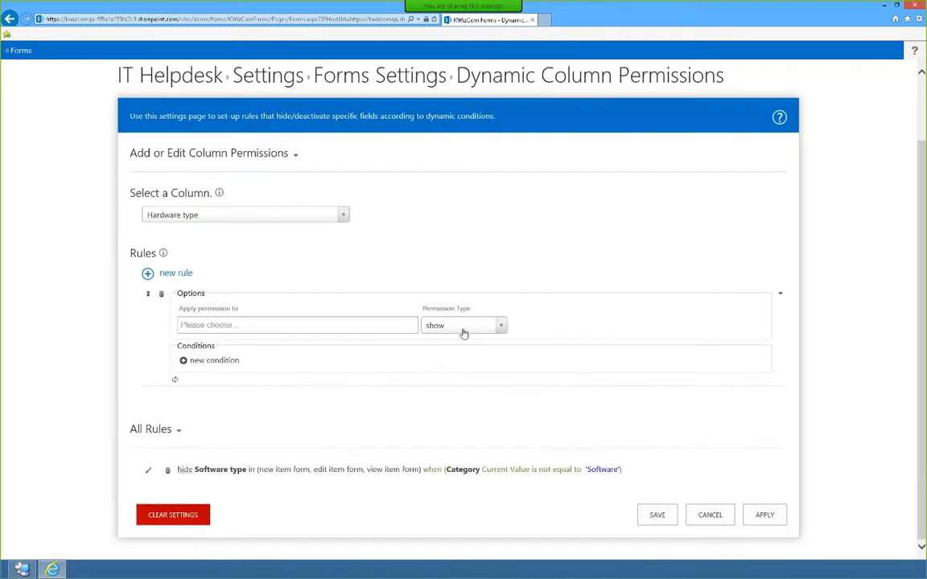
Set the Hardware type rule's permission type to hide and apply it to the new, edit and view item forms
{"action": "left_click", "coordinate": [463, 332]}
{"action": "left_click", "coordinate": [451, 356]}
{"action": "left_click", "coordinate": [345, 327]}
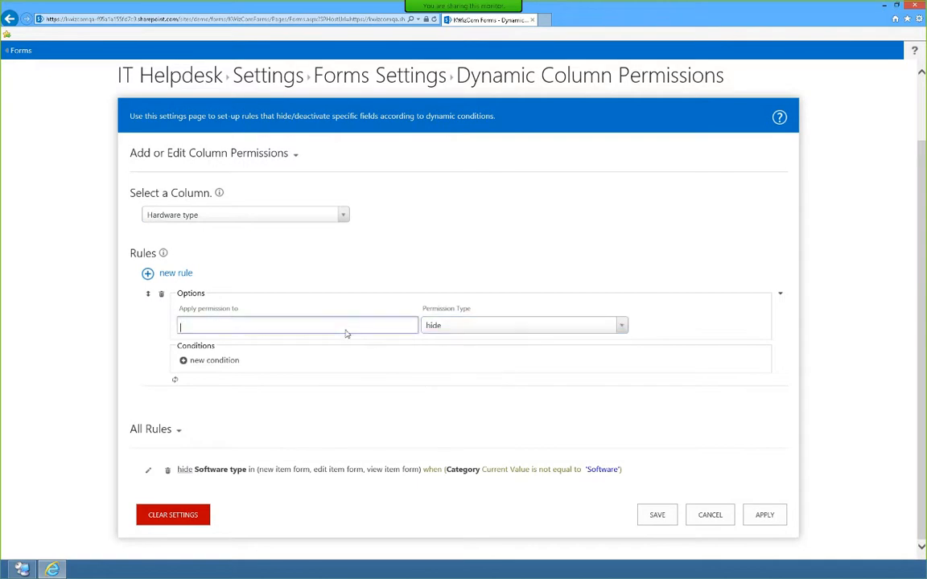
{"action": "left_click", "coordinate": [198, 345]}
{"action": "left_click", "coordinate": [274, 325]}
{"action": "left_click", "coordinate": [245, 343]}
{"action": "left_click", "coordinate": [339, 325]}
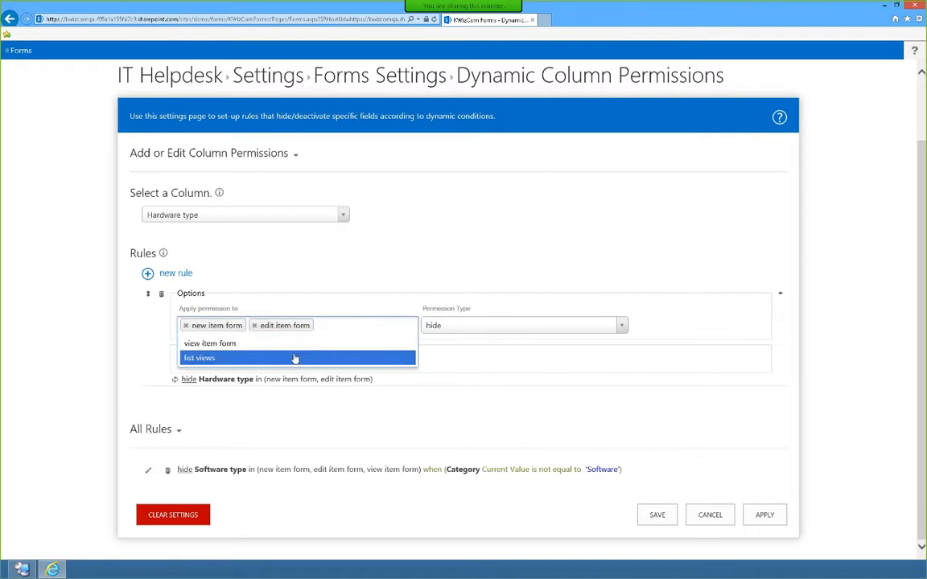
{"action": "left_click", "coordinate": [290, 344]}
Add a condition to the Hardware type rule that the current value of Category is not equal to Hardware
{"action": "left_click", "coordinate": [221, 361]}
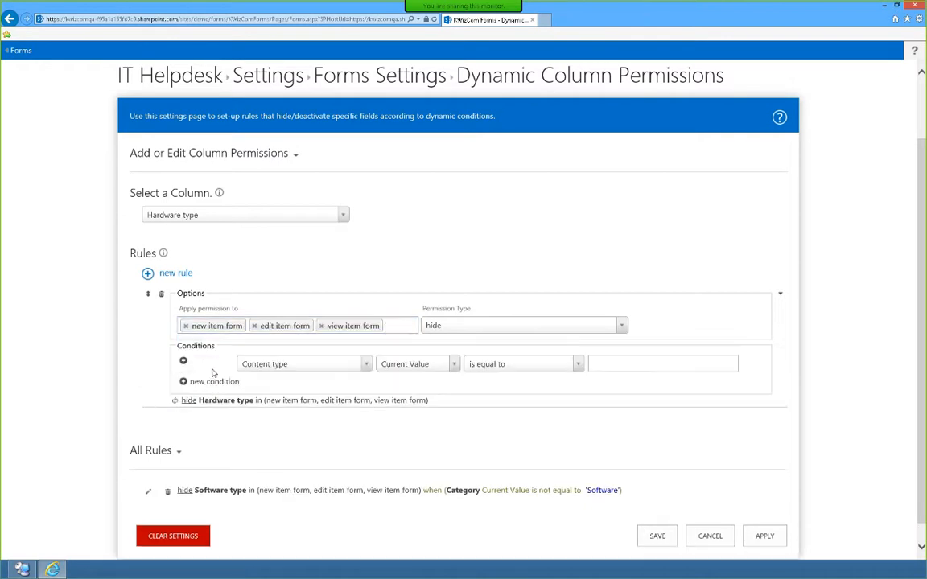
{"action": "left_click", "coordinate": [273, 364]}
{"action": "left_click", "coordinate": [267, 456]}
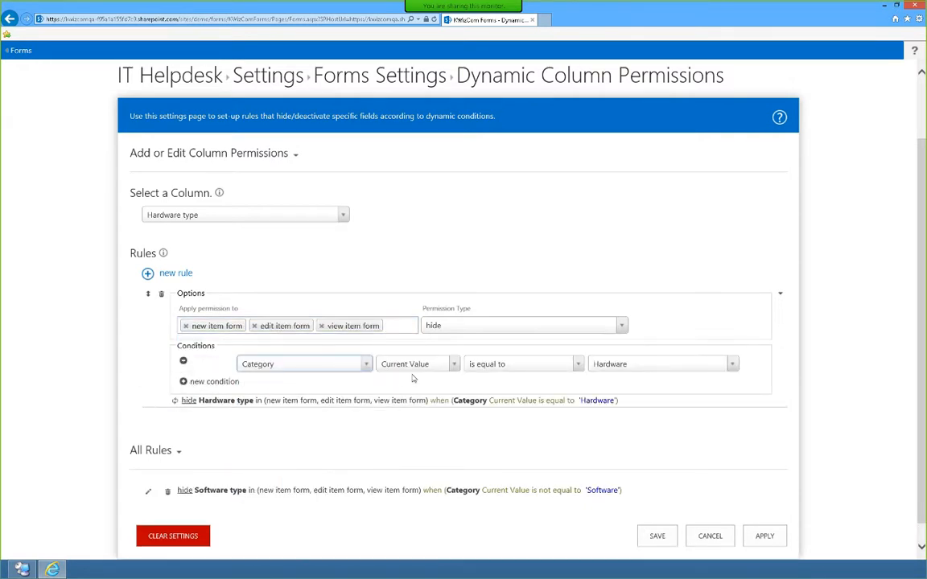
{"action": "left_click", "coordinate": [497, 363]}
{"action": "left_click", "coordinate": [496, 396]}
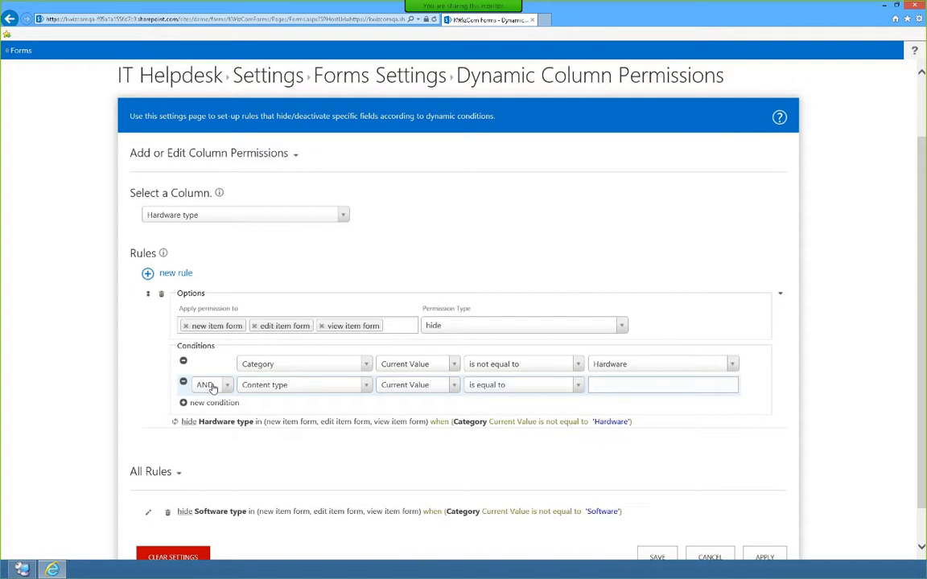
{"action": "left_click", "coordinate": [184, 403]}
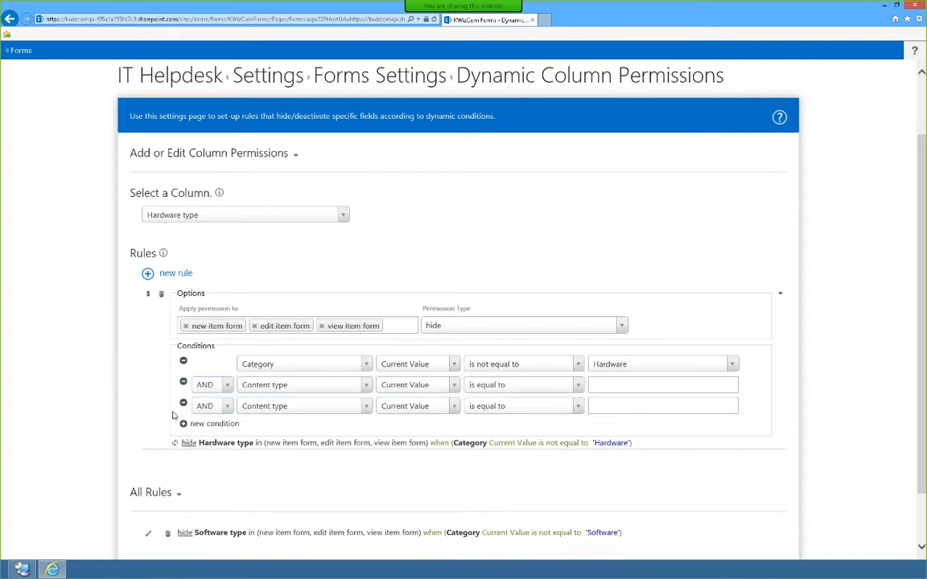
{"action": "left_click", "coordinate": [226, 386]}
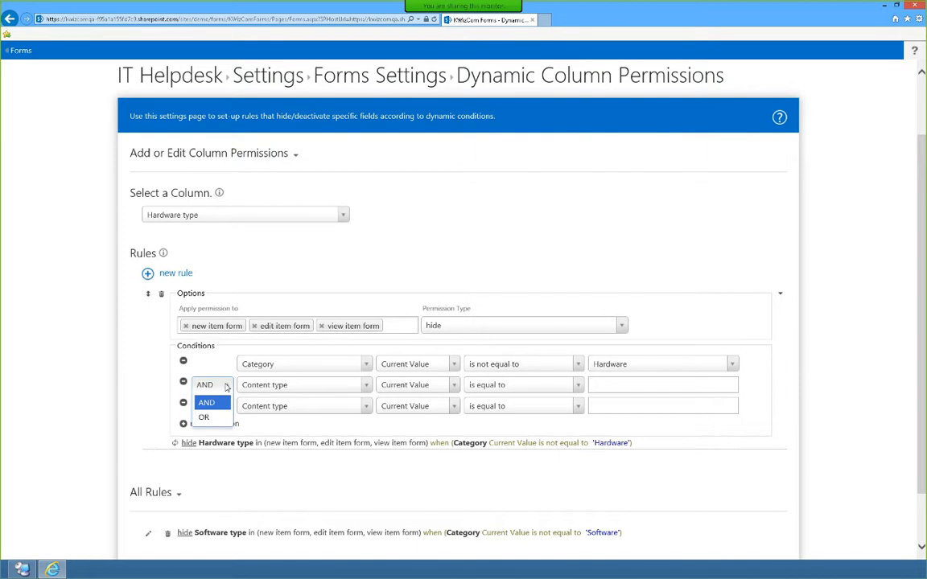
{"action": "left_click", "coordinate": [184, 381]}
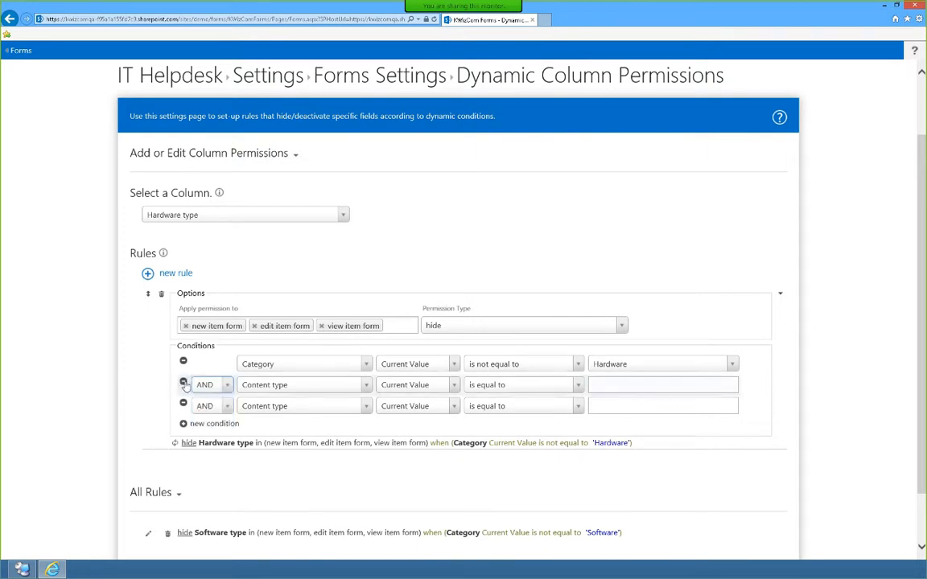
{"action": "left_click", "coordinate": [183, 381]}
{"action": "left_click", "coordinate": [184, 382]}
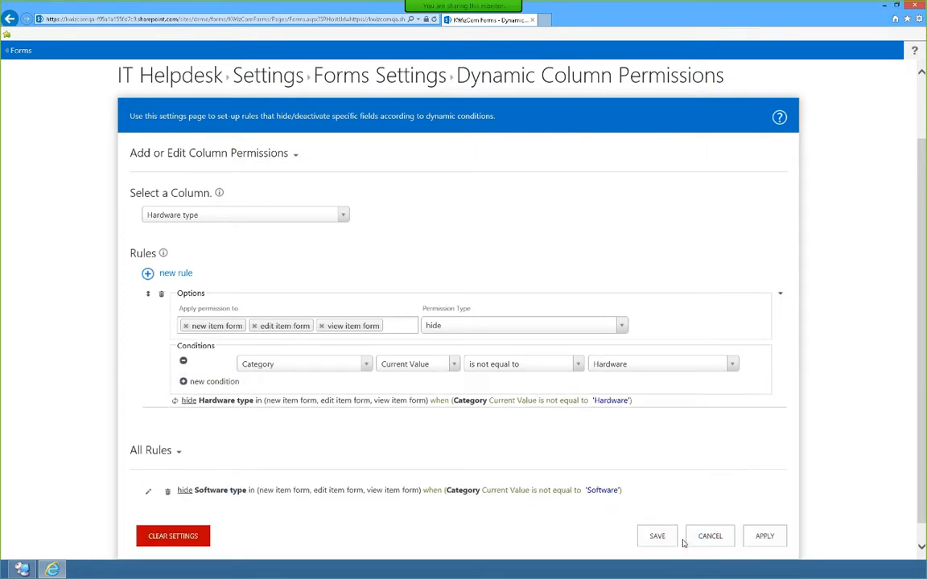
Apply and save the column permission settings with the Hardware type rule
{"action": "left_click", "coordinate": [763, 535]}
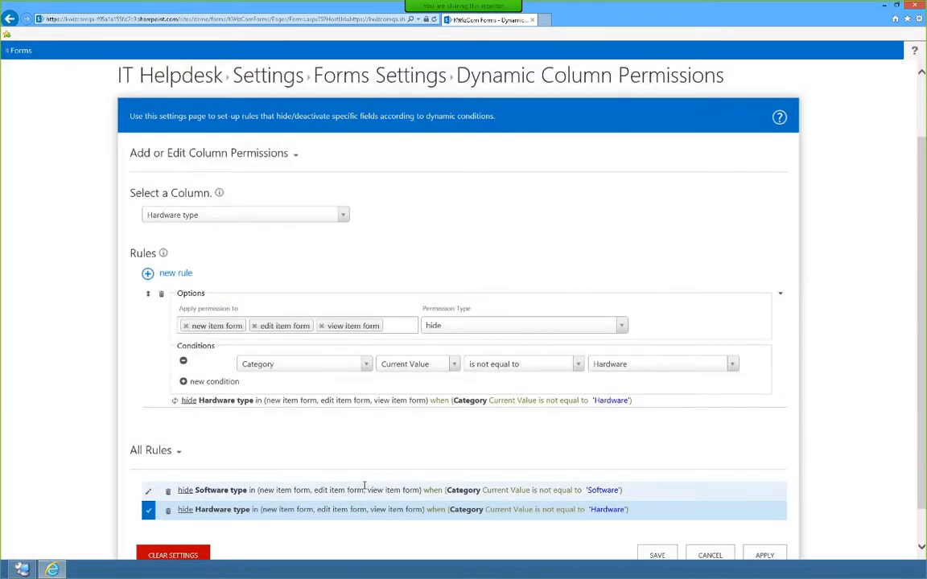
{"action": "scroll", "coordinate": [298, 466], "scroll_direction": "down", "scroll_amount": 1}
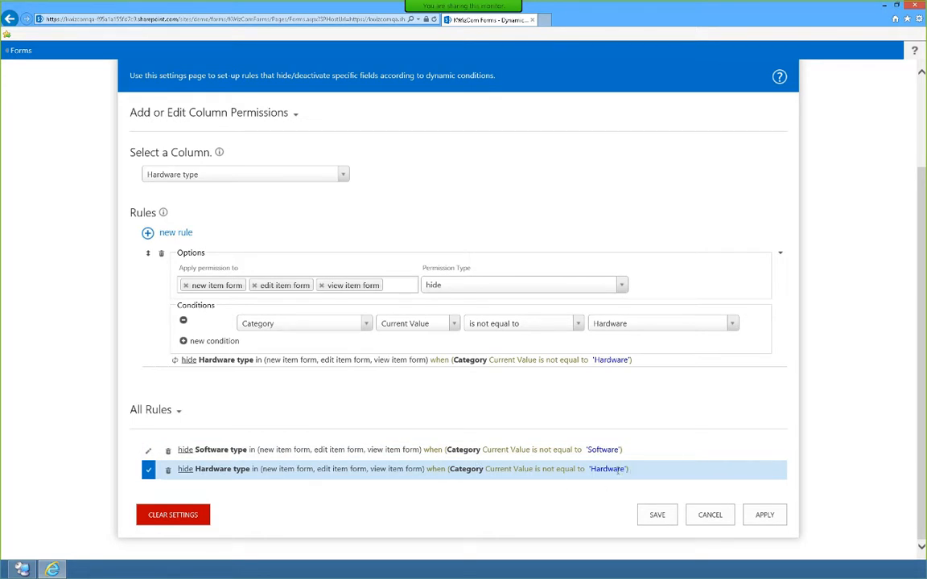
{"action": "left_click", "coordinate": [657, 515]}
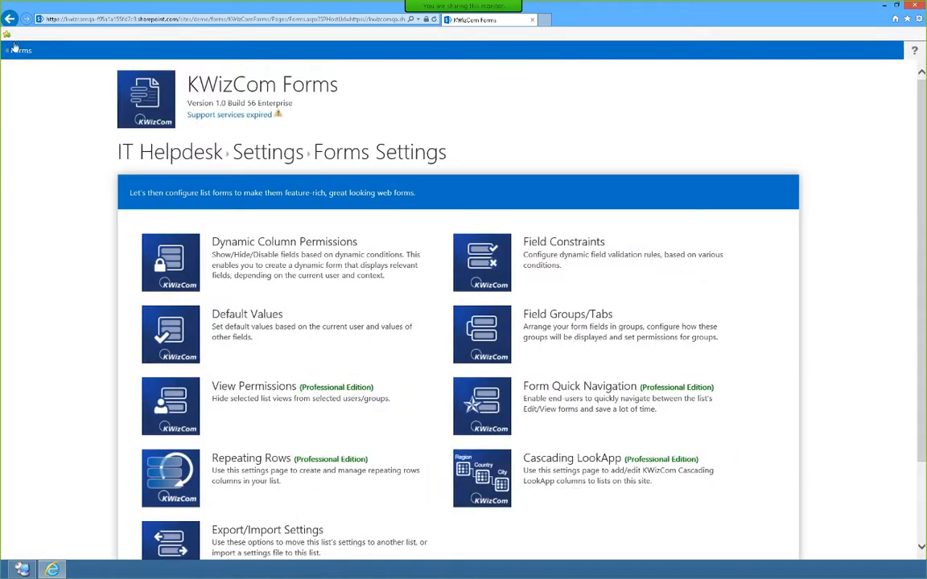
Return to the IT Helpdesk list, open a new item form and set Category to Hardware to test the column rules
{"action": "left_click", "coordinate": [16, 50]}
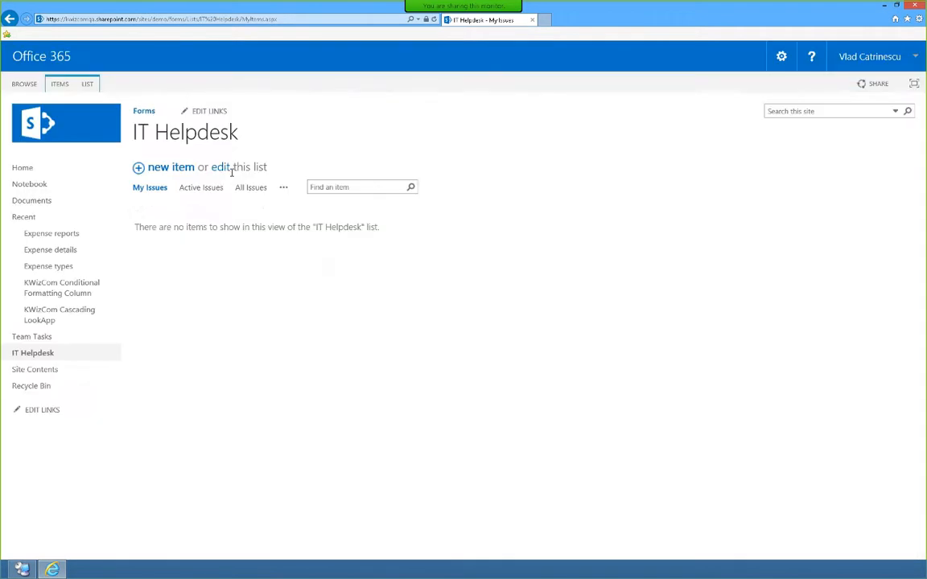
{"action": "left_click", "coordinate": [165, 167]}
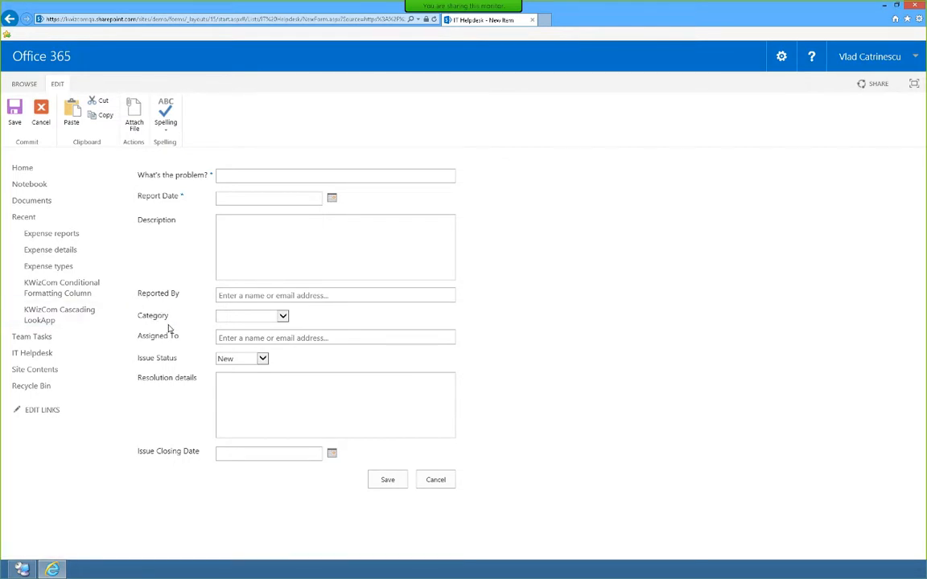
{"action": "left_click", "coordinate": [240, 317]}
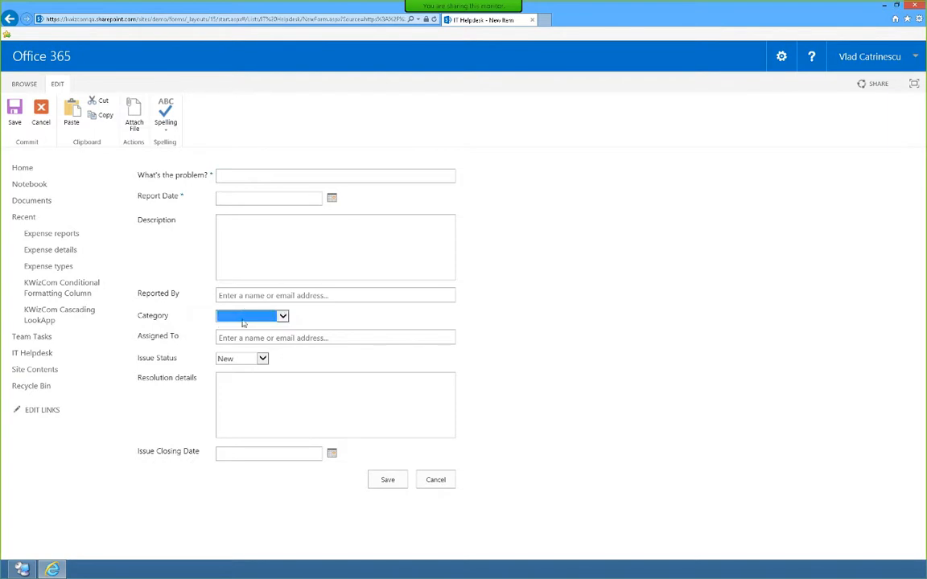
{"action": "left_click", "coordinate": [240, 317]}
{"action": "left_click", "coordinate": [242, 325]}
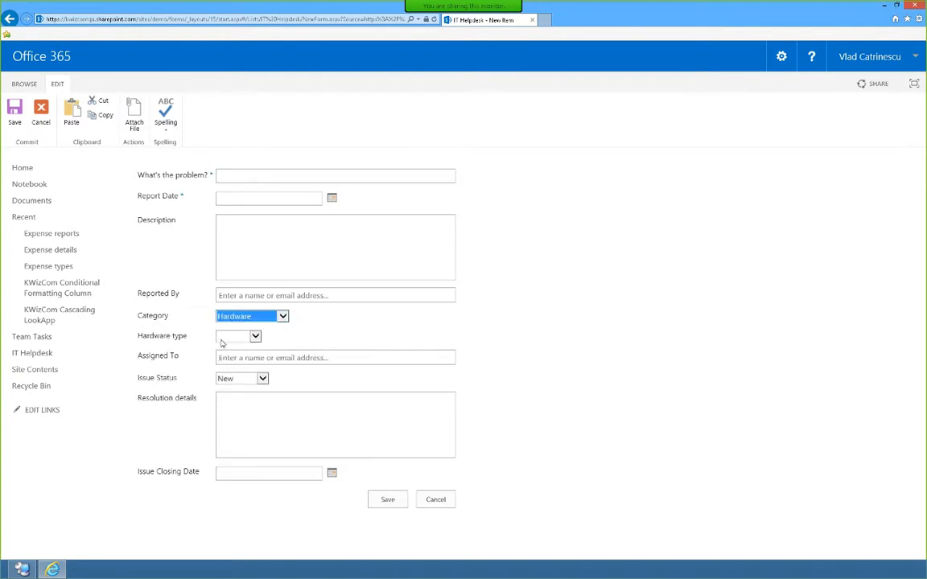
Check the fields shown for Hardware, and switch Category to Software and to How-to question to test the other cases
{"action": "triple_click", "coordinate": [160, 332]}
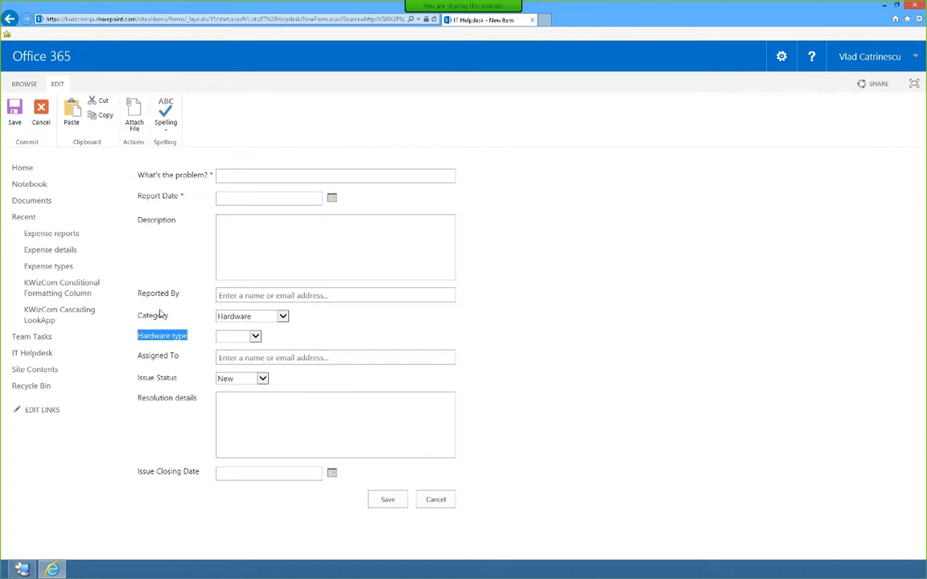
{"action": "left_click", "coordinate": [239, 335]}
{"action": "left_click", "coordinate": [233, 324]}
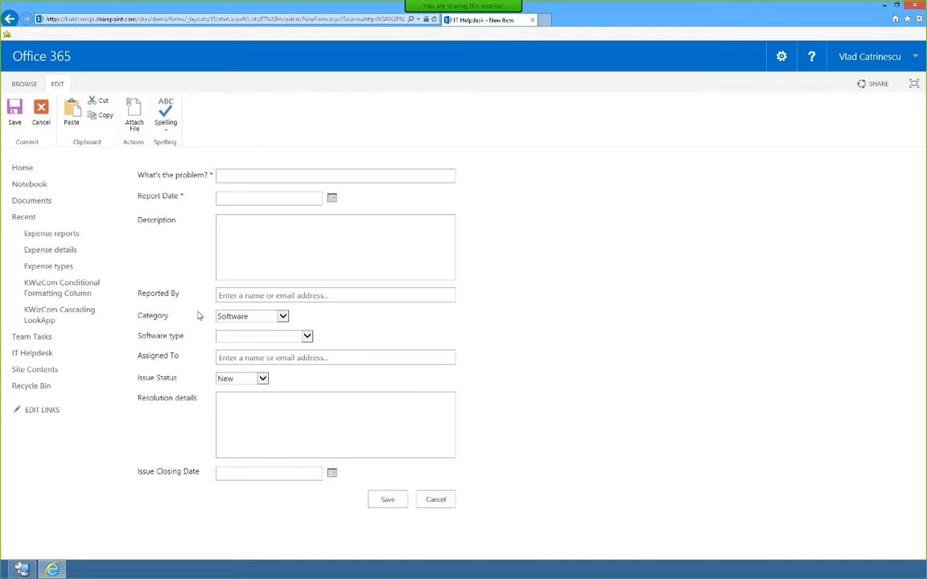
{"action": "left_click", "coordinate": [243, 317]}
{"action": "left_click", "coordinate": [243, 325]}
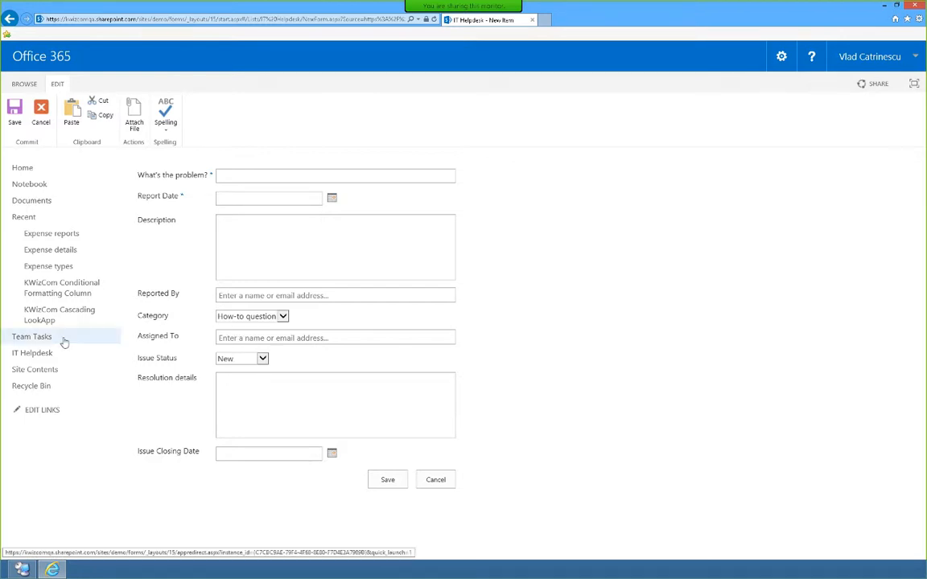
Leave the new item form and reopen the IT Helpdesk list's Dynamic Column Permissions settings to review the saved rules
{"action": "left_click", "coordinate": [32, 352]}
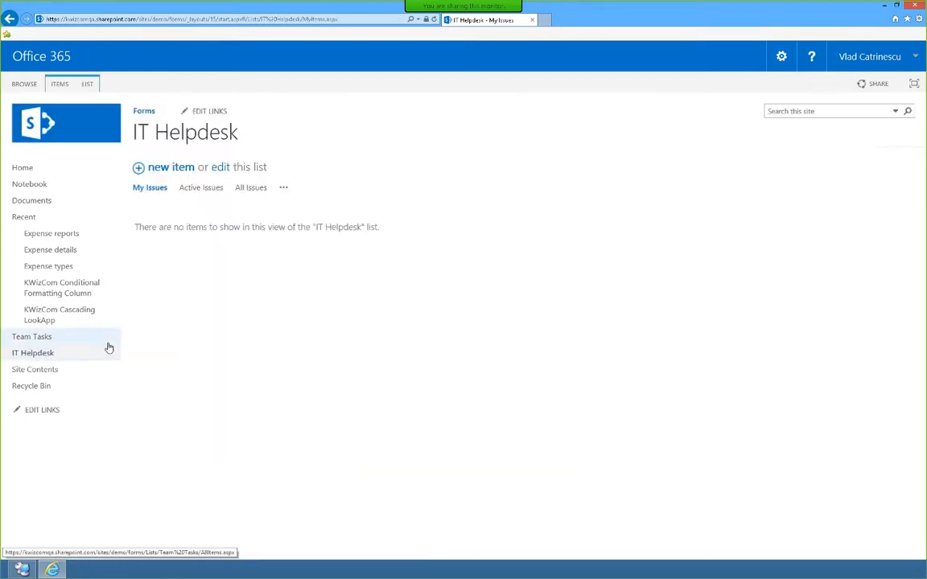
{"action": "left_click", "coordinate": [90, 83]}
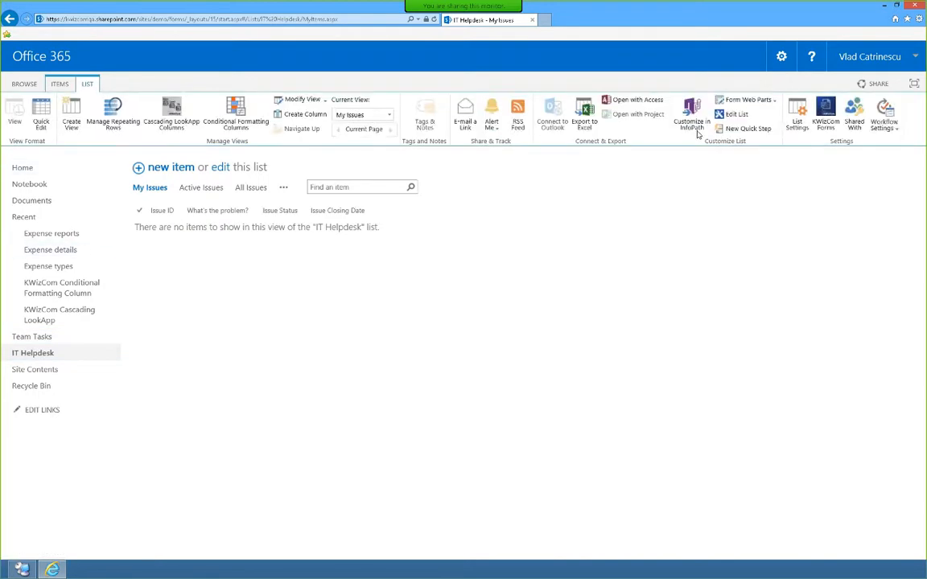
{"action": "left_click", "coordinate": [742, 103]}
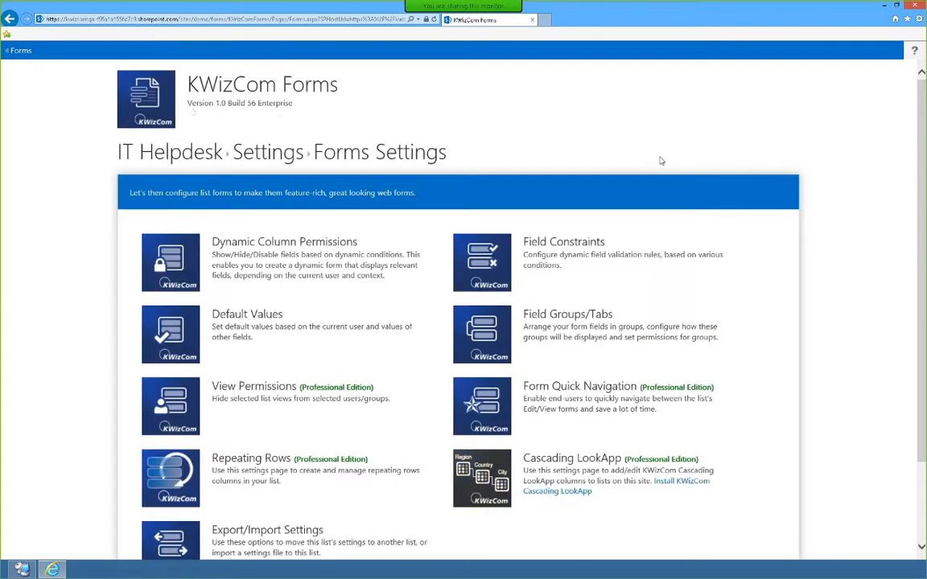
{"action": "left_click", "coordinate": [174, 254]}
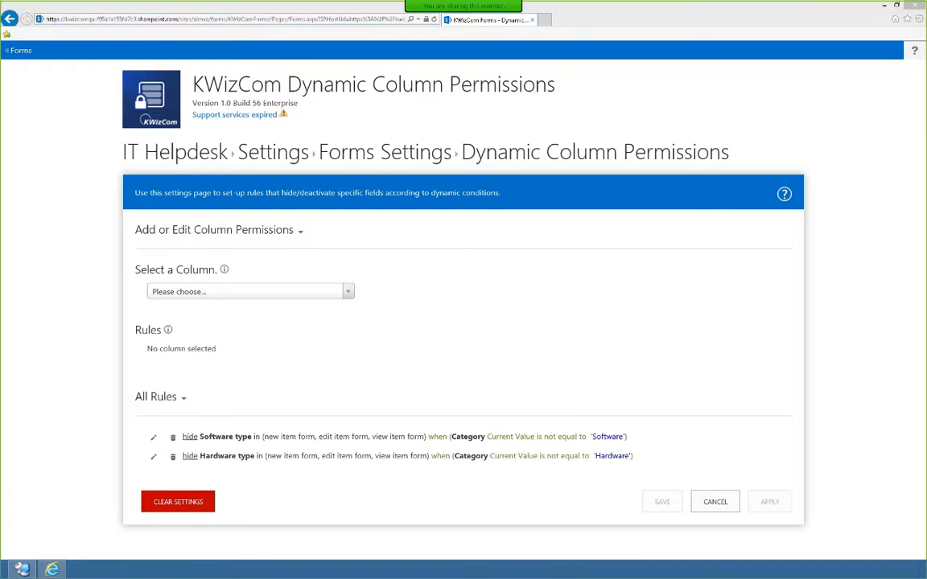
{"action": "key", "text": "shift+F5"}
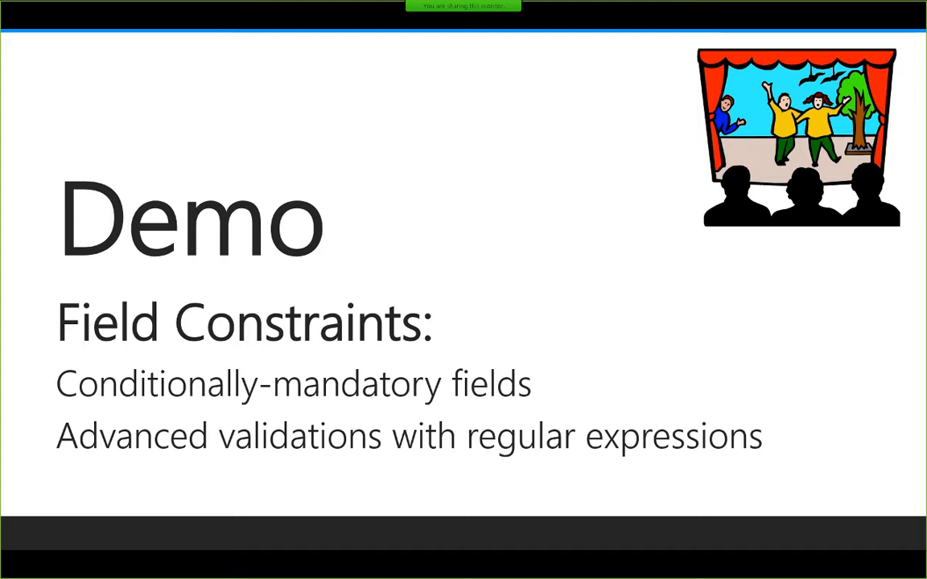
{"action": "key", "text": "alt+Tab"}
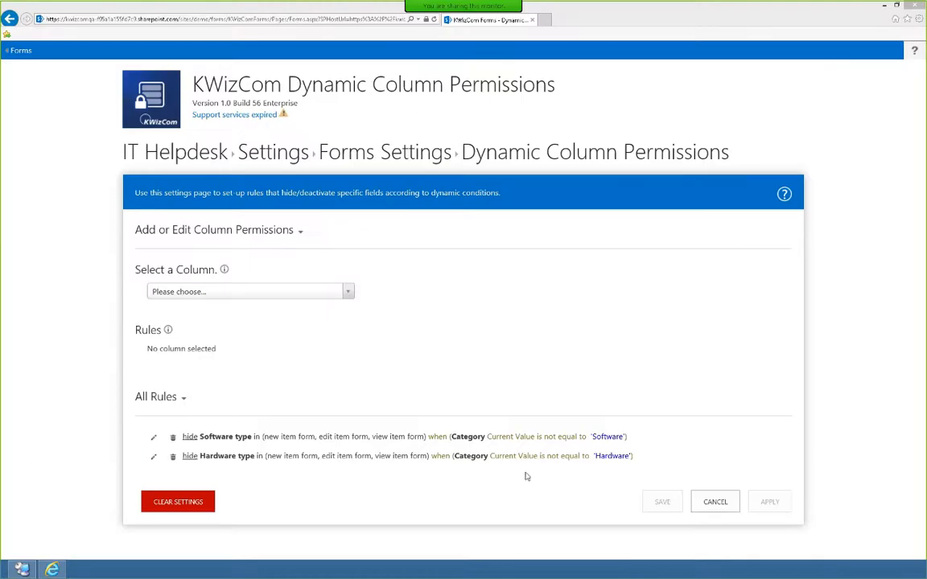
Leave the Forms settings for the IT Helpdesk list and open a new item form
{"action": "left_click", "coordinate": [22, 54]}
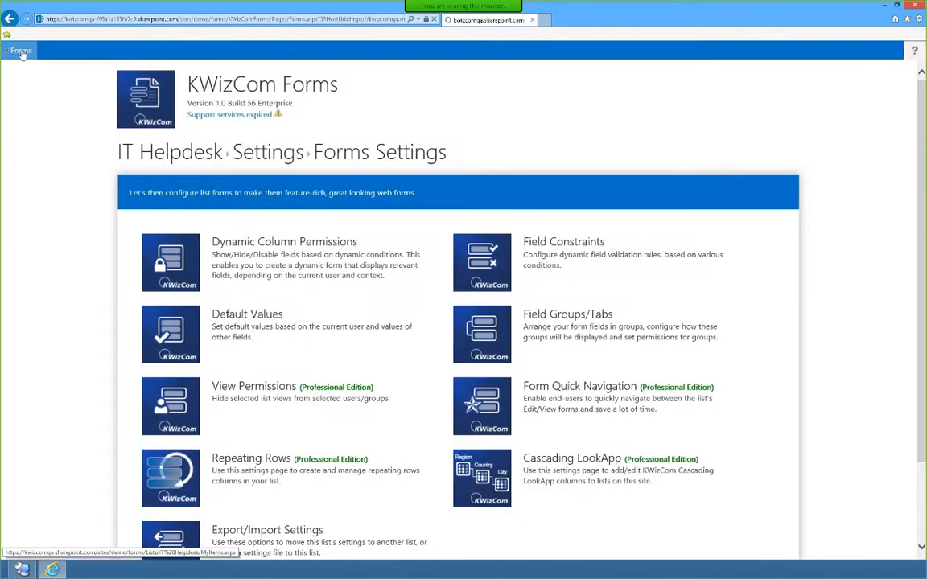
{"action": "left_click", "coordinate": [23, 53]}
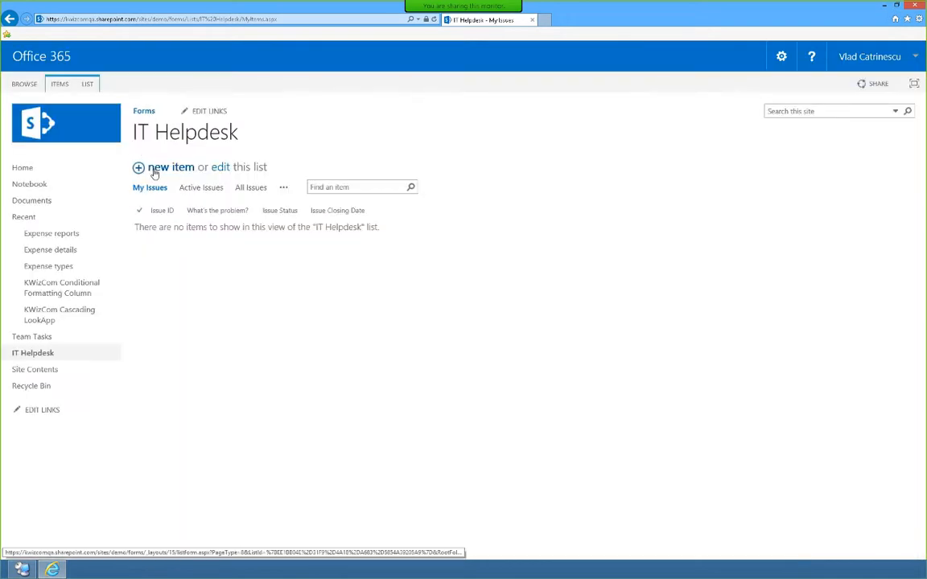
{"action": "left_click", "coordinate": [154, 173]}
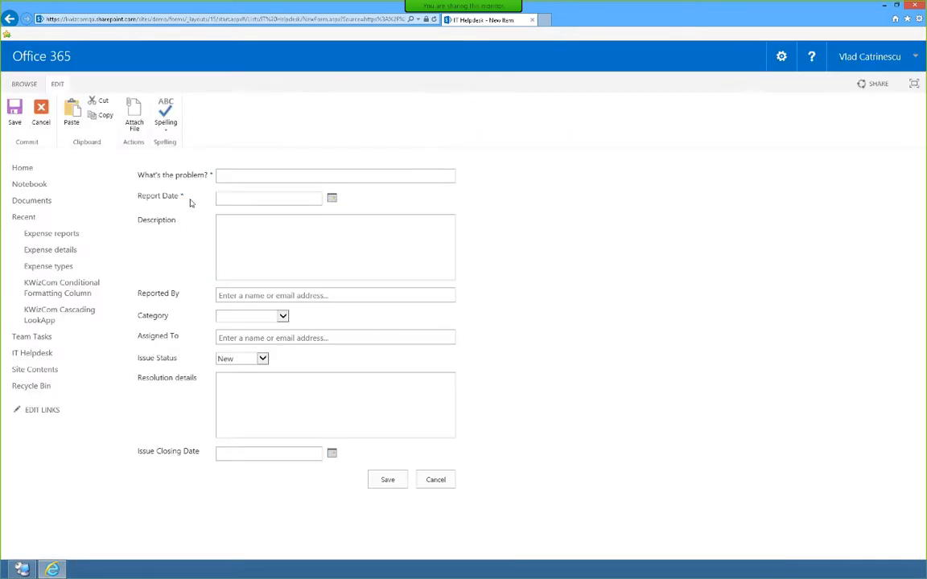
Set Issue Status to Closed in the new item form and examine the Resolution details field
{"action": "left_click", "coordinate": [244, 383]}
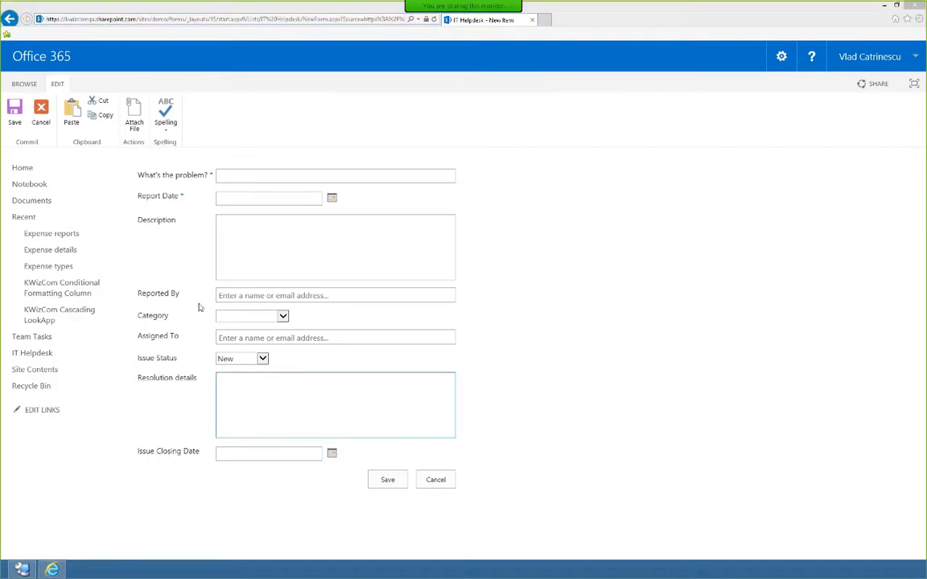
{"action": "left_click", "coordinate": [174, 396]}
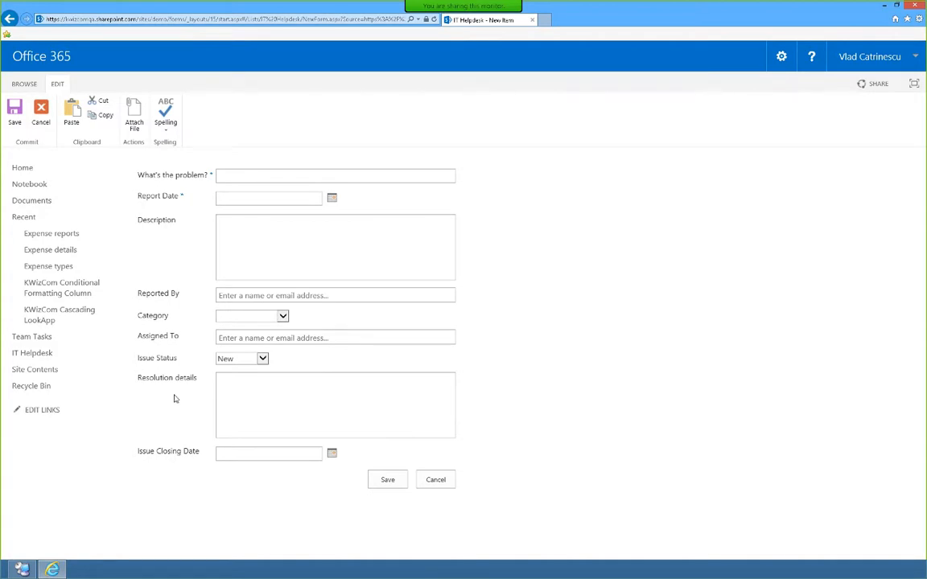
{"action": "triple_click", "coordinate": [195, 378]}
{"action": "left_click", "coordinate": [229, 359]}
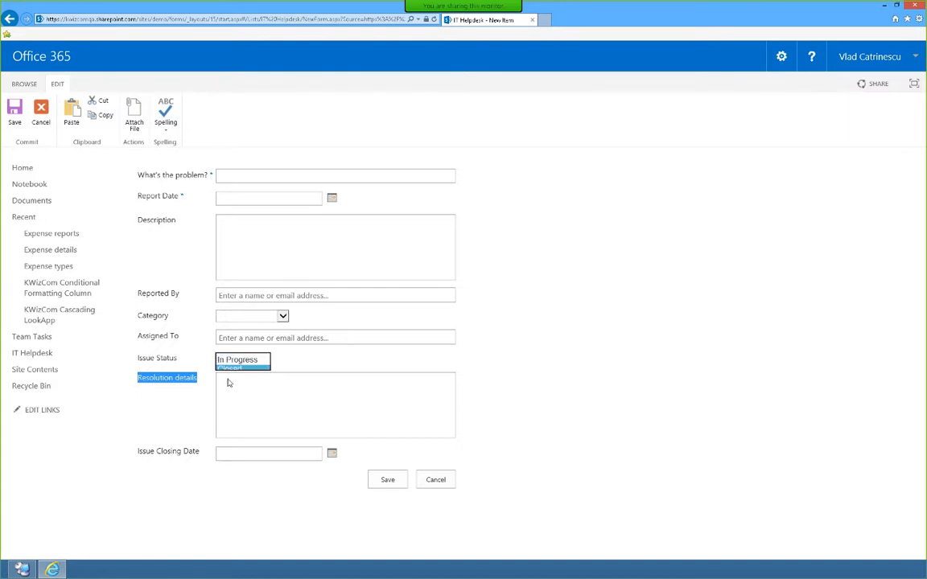
{"action": "left_click", "coordinate": [228, 377]}
{"action": "left_click", "coordinate": [237, 391]}
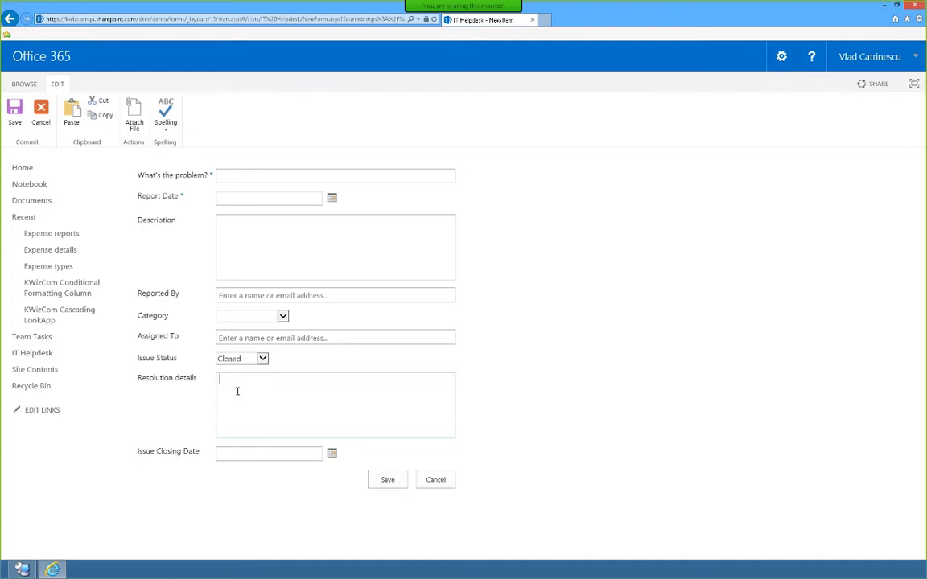
Return to the IT Helpdesk list and open Field Constraints in its KWizCom Forms settings
{"action": "left_click", "coordinate": [68, 354]}
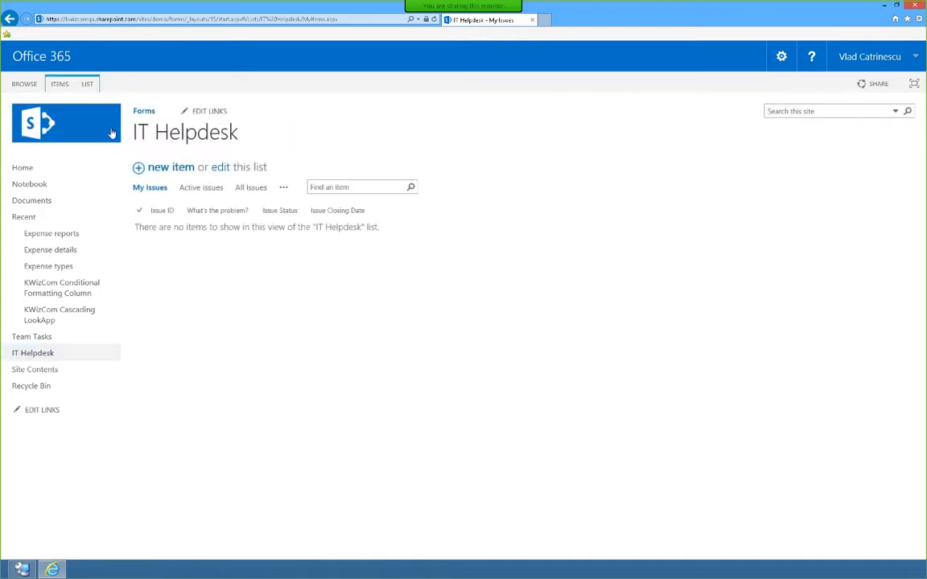
{"action": "left_click", "coordinate": [87, 84]}
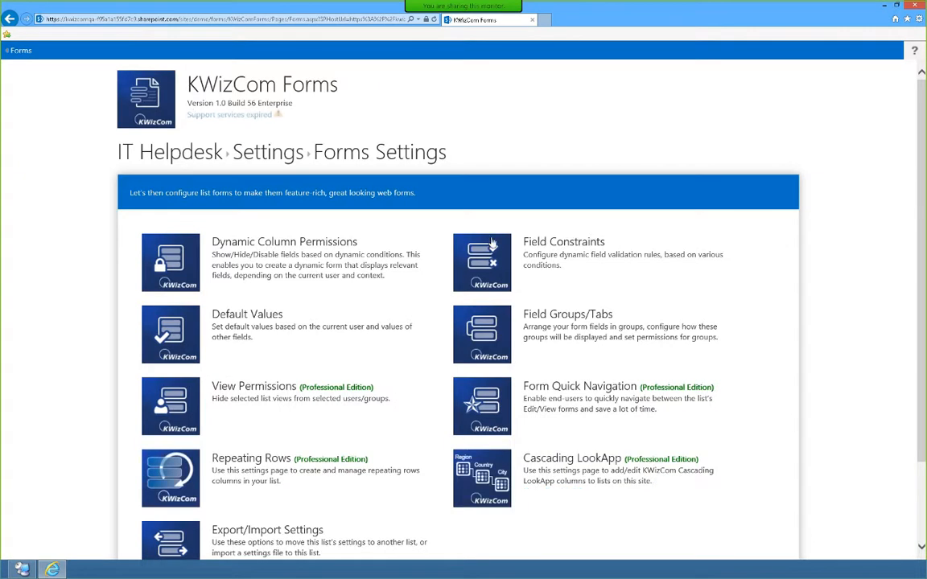
{"action": "left_click", "coordinate": [483, 262]}
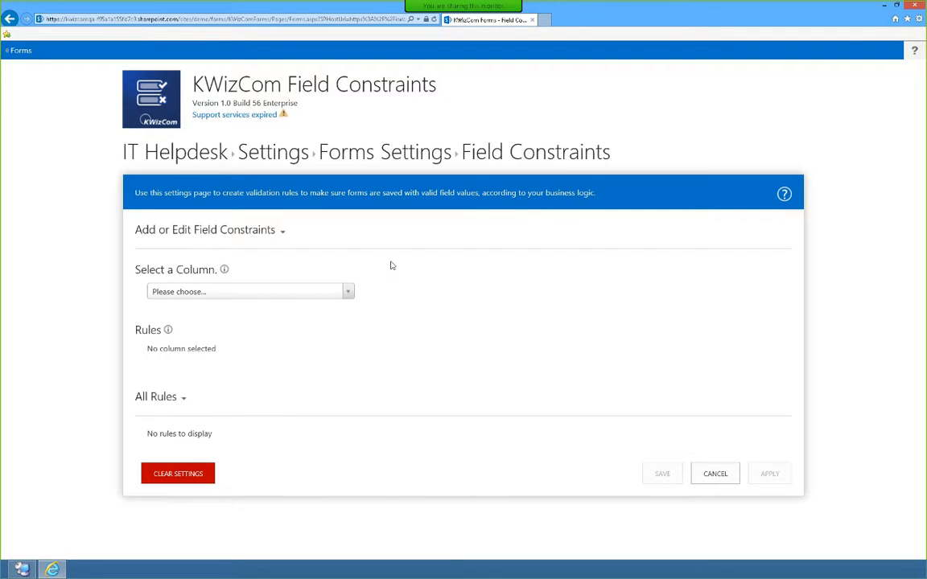
Select the Resolution details column and add a new field constraint rule for it
{"action": "left_click", "coordinate": [346, 291]}
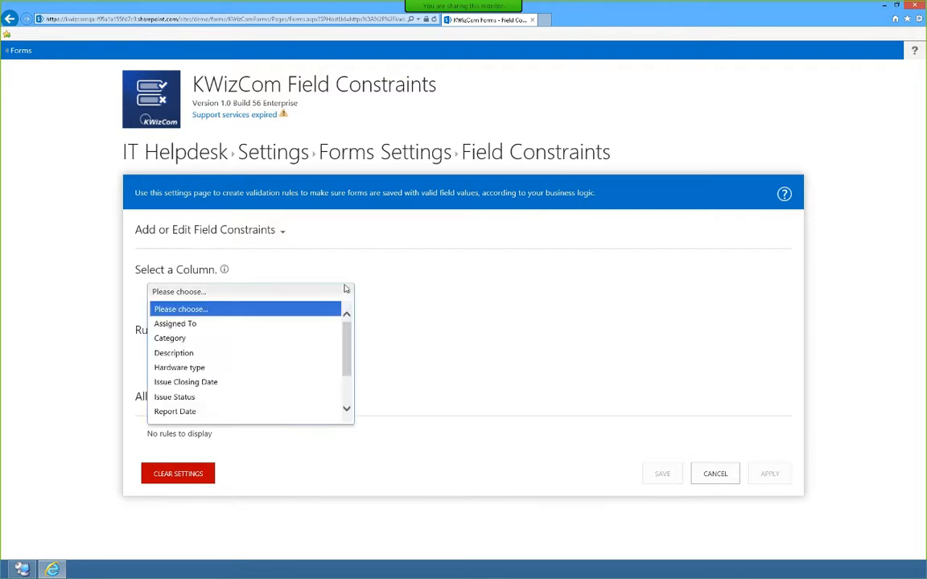
{"action": "scroll", "coordinate": [306, 346], "scroll_direction": "down", "scroll_amount": 2}
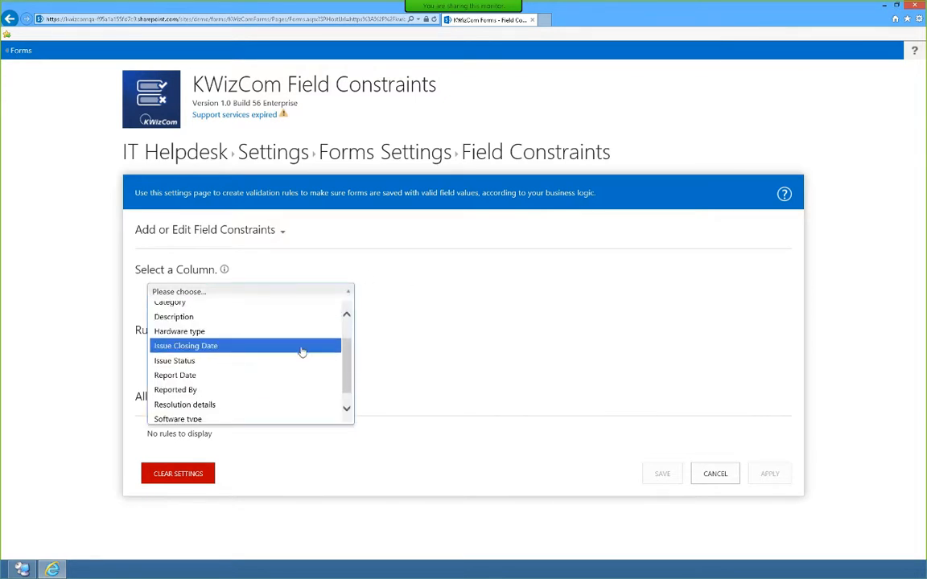
{"action": "scroll", "coordinate": [297, 352], "scroll_direction": "down", "scroll_amount": 1}
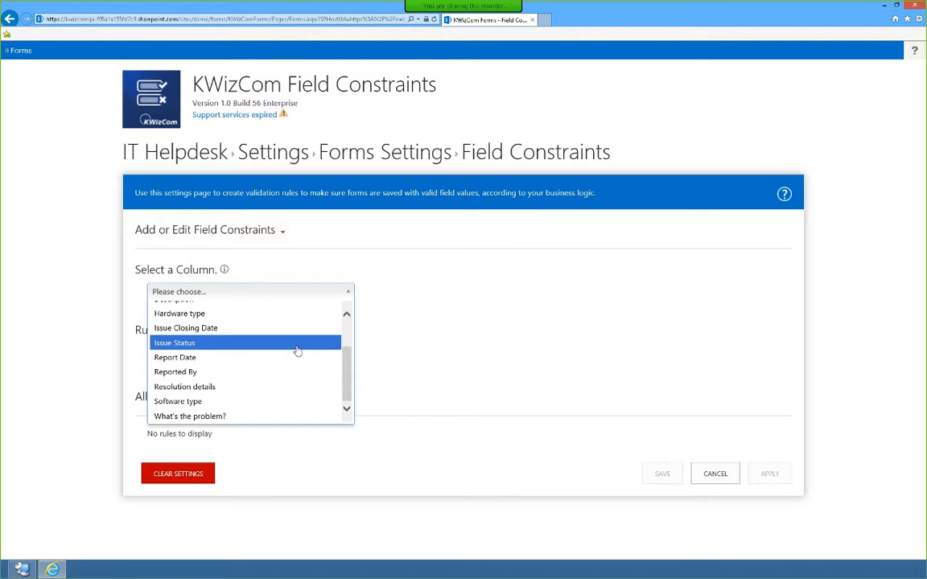
{"action": "left_click", "coordinate": [231, 386]}
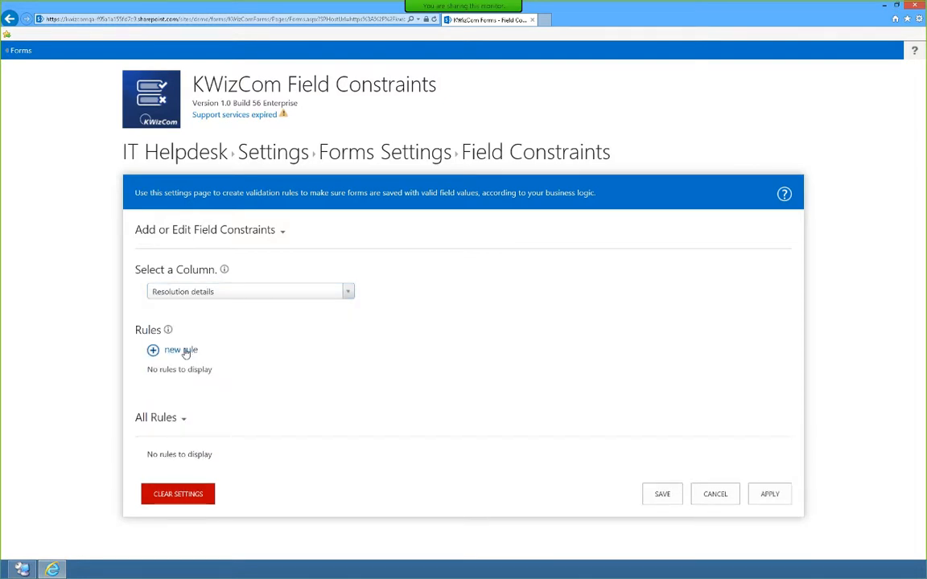
{"action": "left_click", "coordinate": [187, 351]}
{"action": "scroll", "coordinate": [217, 394], "scroll_direction": "down", "scroll_amount": 3}
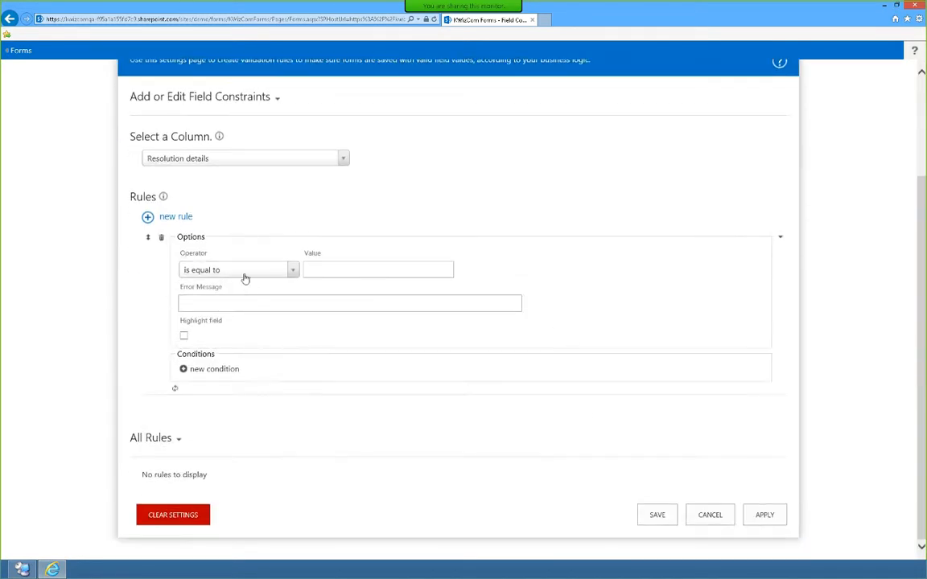
Try the "matches pattern" operator in the Resolution details rule
{"action": "left_click", "coordinate": [245, 274]}
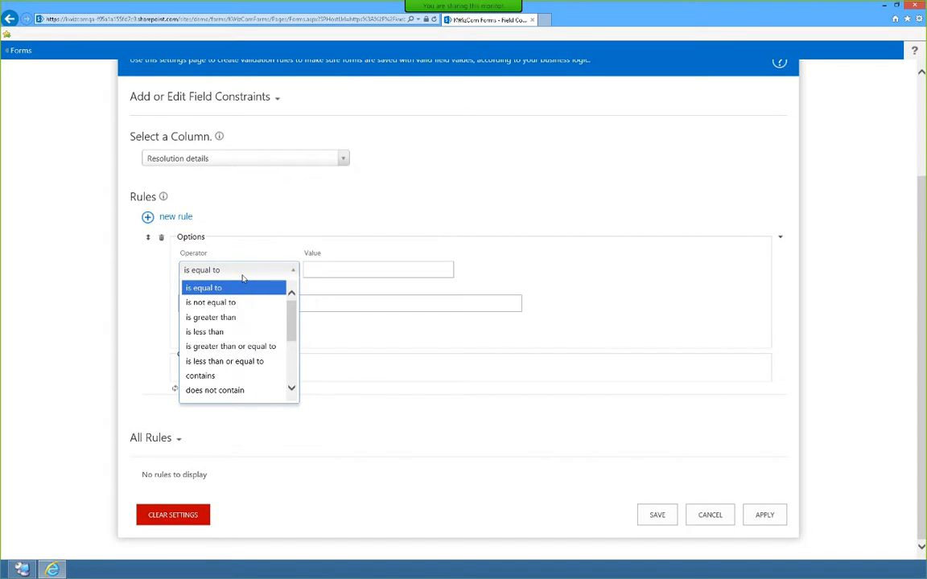
{"action": "scroll", "coordinate": [241, 326], "scroll_direction": "down", "scroll_amount": 3}
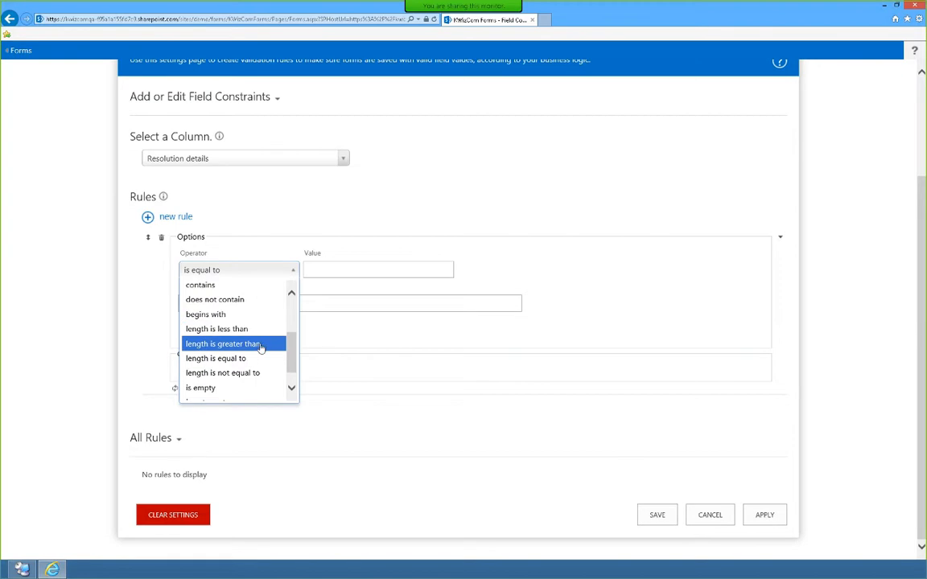
{"action": "scroll", "coordinate": [250, 360], "scroll_direction": "up", "scroll_amount": 1}
{"action": "scroll", "coordinate": [265, 356], "scroll_direction": "down", "scroll_amount": 2}
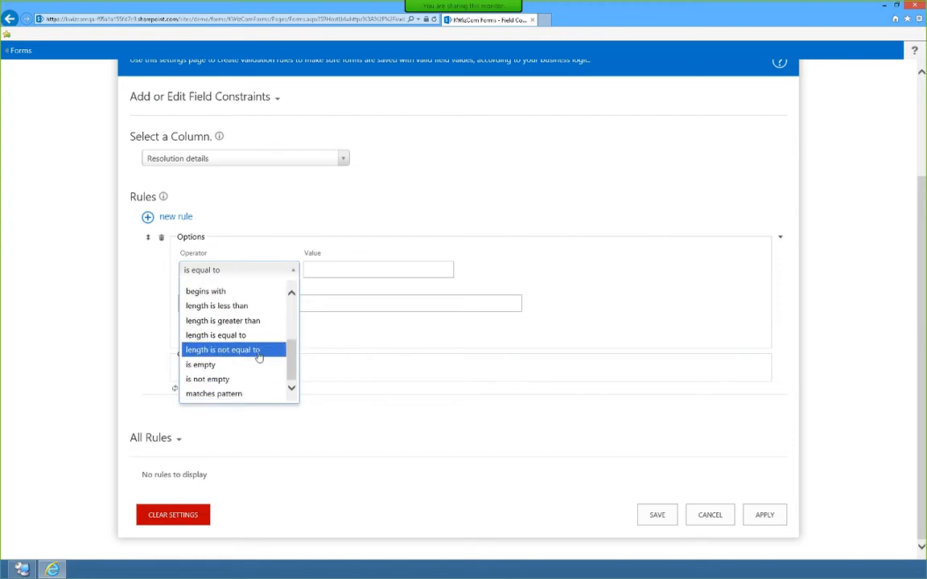
{"action": "left_click", "coordinate": [243, 391]}
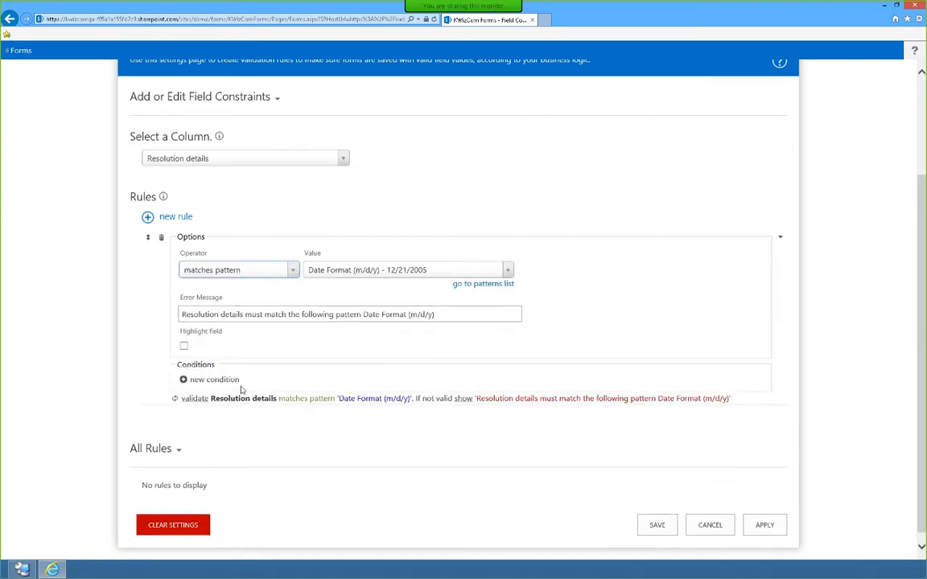
Review the predefined patterns offered as values for the Resolution details rule
{"action": "left_click", "coordinate": [362, 270]}
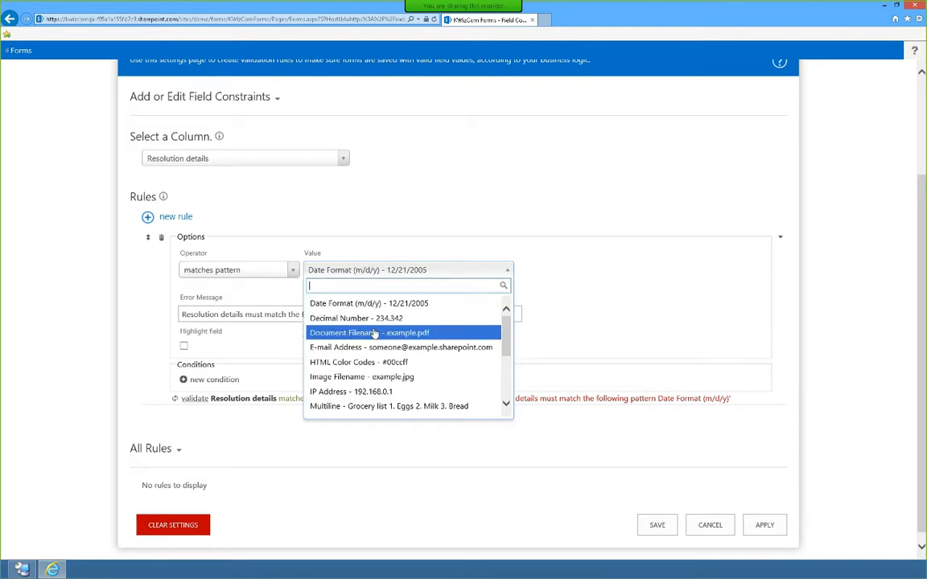
{"action": "scroll", "coordinate": [378, 350], "scroll_direction": "down", "scroll_amount": 1}
{"action": "scroll", "coordinate": [403, 390], "scroll_direction": "down", "scroll_amount": 4}
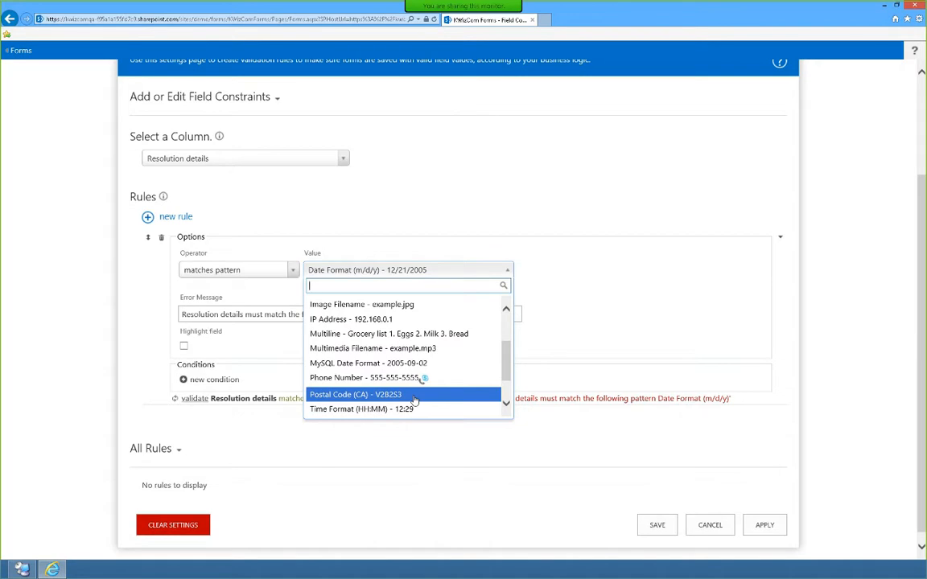
{"action": "scroll", "coordinate": [414, 400], "scroll_direction": "down", "scroll_amount": 2}
{"action": "scroll", "coordinate": [412, 400], "scroll_direction": "up", "scroll_amount": 3}
{"action": "scroll", "coordinate": [410, 400], "scroll_direction": "up", "scroll_amount": 1}
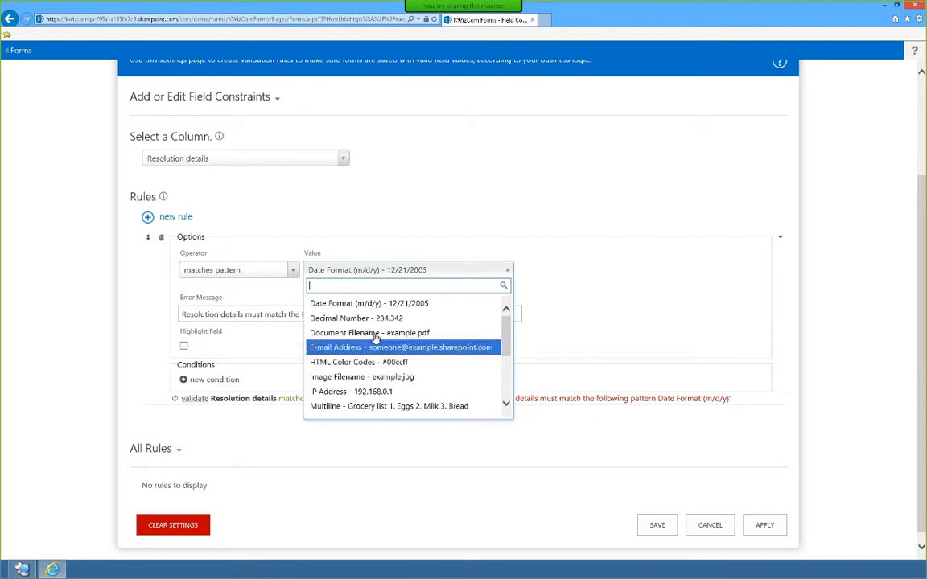
{"action": "left_click", "coordinate": [250, 272]}
Set the Resolution details rule's operator to "is not empty"
{"action": "left_click", "coordinate": [250, 271]}
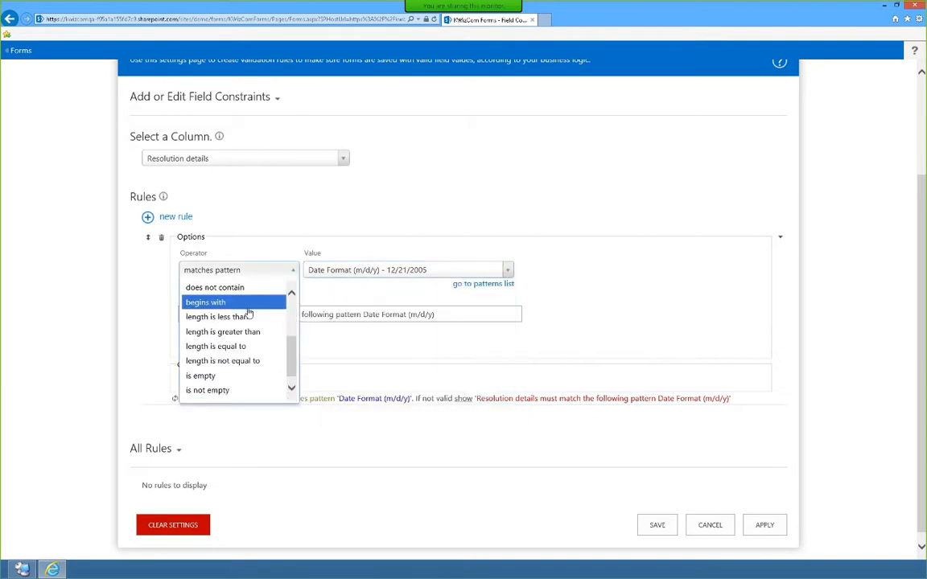
{"action": "scroll", "coordinate": [256, 323], "scroll_direction": "down", "scroll_amount": 1}
{"action": "left_click", "coordinate": [233, 379]}
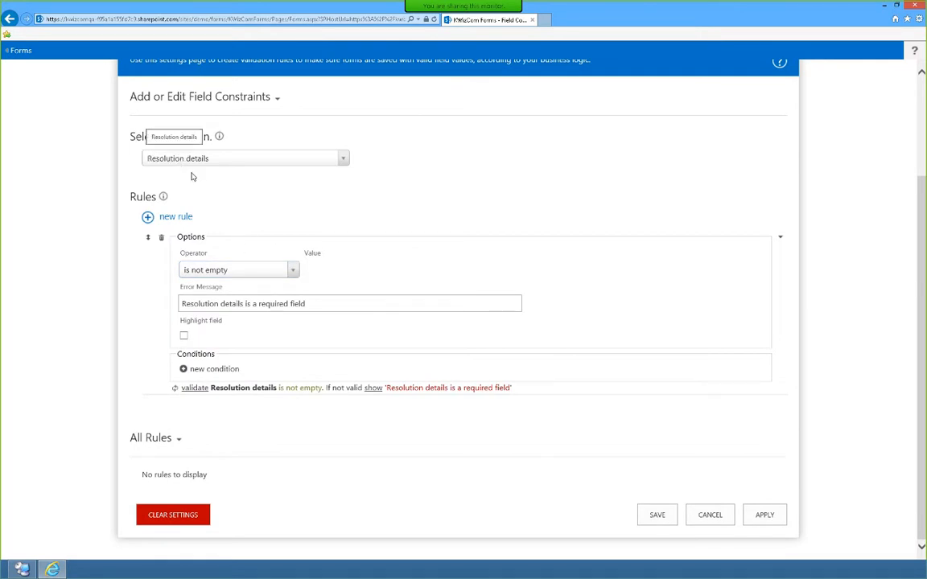
Add a condition to the rule requiring the Issue Status current value to be equal to Closed
{"action": "left_click", "coordinate": [209, 369]}
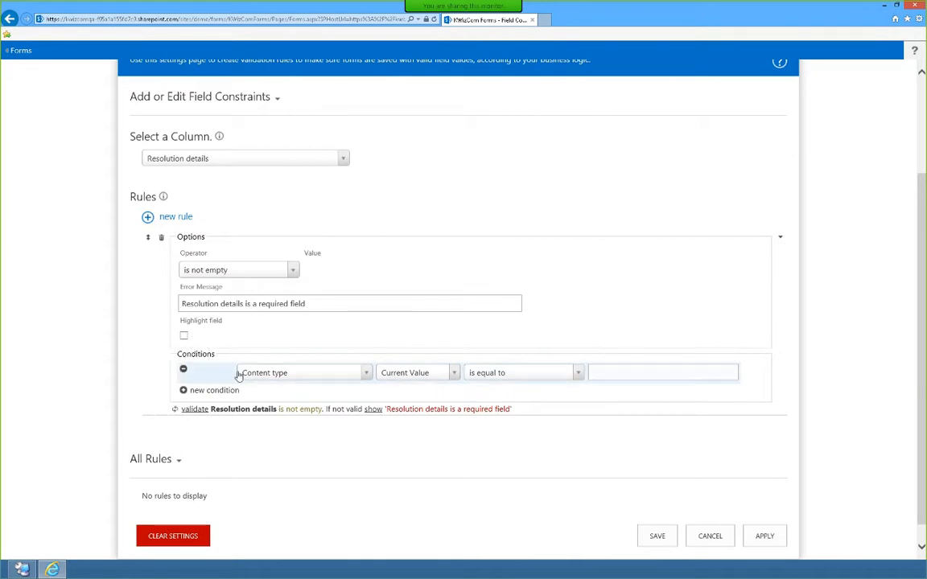
{"action": "left_click", "coordinate": [281, 378]}
{"action": "scroll", "coordinate": [306, 424], "scroll_direction": "down", "scroll_amount": 2}
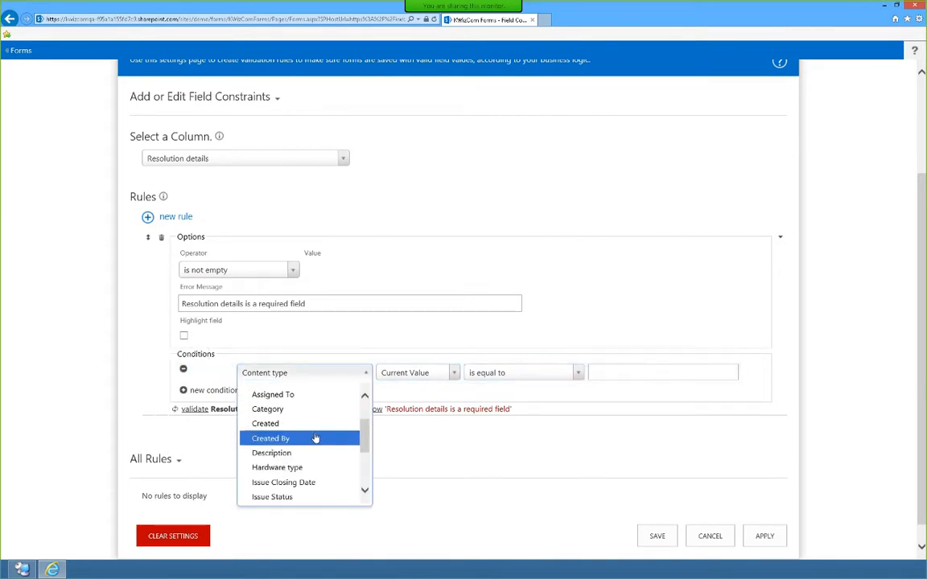
{"action": "left_click", "coordinate": [288, 496]}
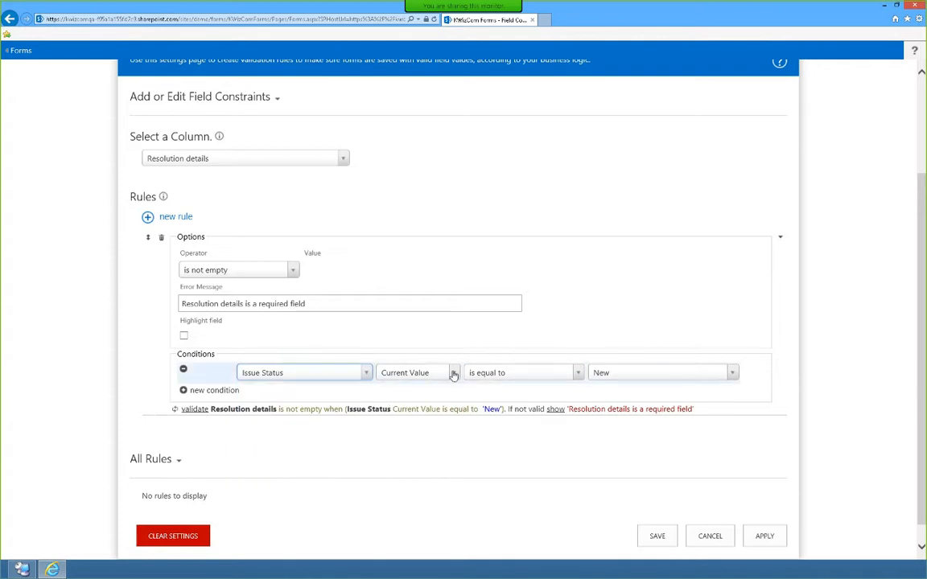
{"action": "left_click", "coordinate": [485, 375]}
{"action": "left_click", "coordinate": [628, 375]}
{"action": "left_click", "coordinate": [648, 375]}
{"action": "left_click", "coordinate": [606, 420]}
Extend the rule's error message to read "Resolution details is a required field before closing an Issue."
{"action": "scroll", "coordinate": [557, 447], "scroll_direction": "down", "scroll_amount": 1}
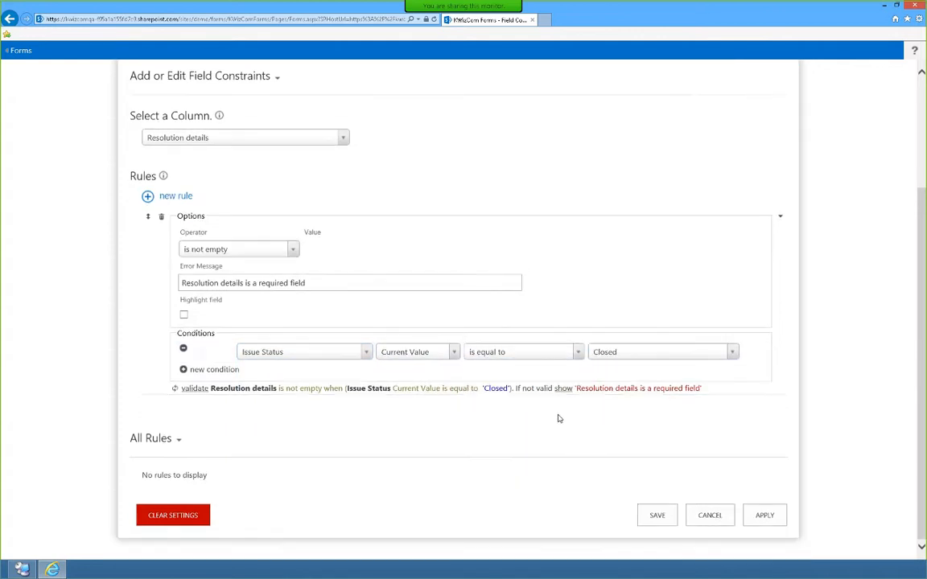
{"action": "left_click_drag", "start_coordinate": [184, 282], "coordinate": [161, 272]}
{"action": "left_click", "coordinate": [303, 286]}
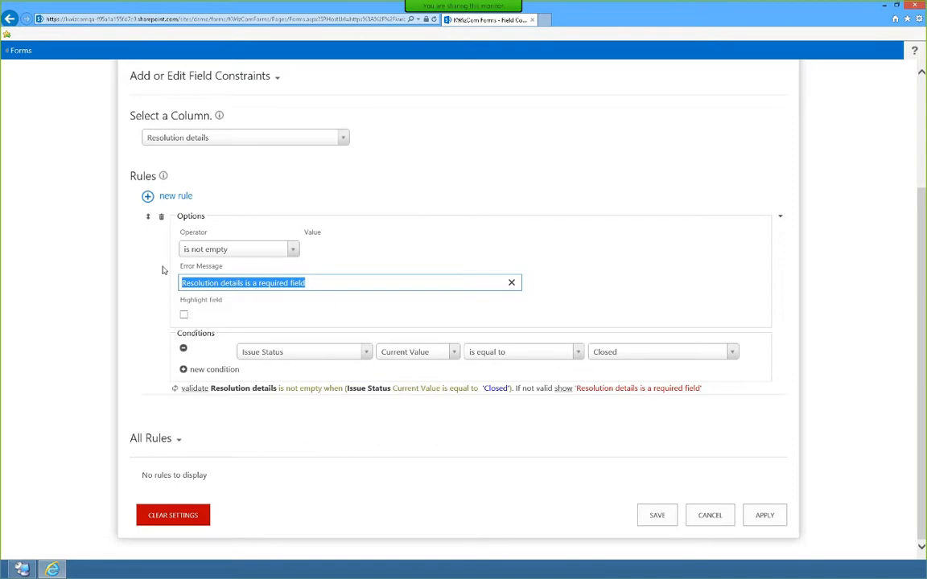
{"action": "left_click", "coordinate": [331, 288]}
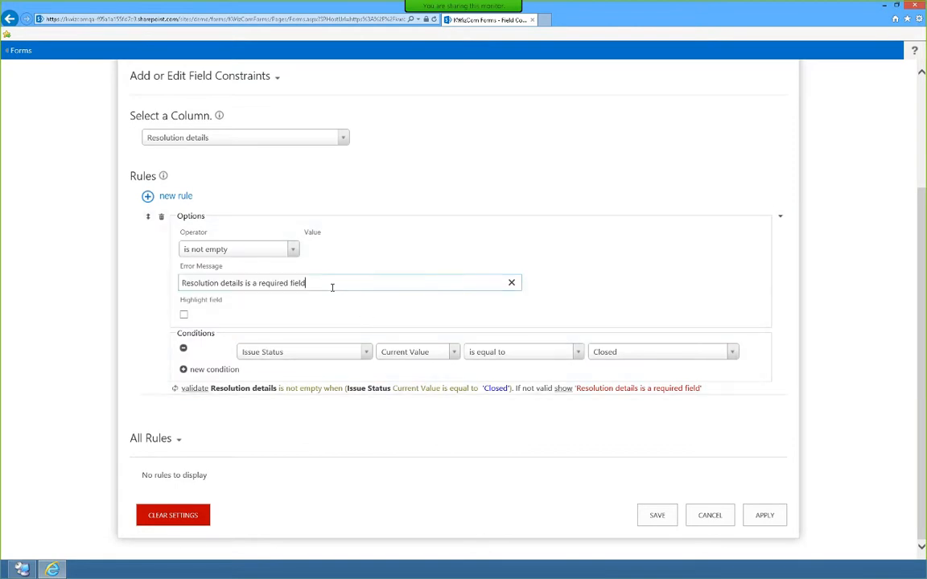
{"action": "type", "text": "before cose"}
{"action": "key", "text": "BackSpace"}
{"action": "key", "text": "BackSpace"}
{"action": "key", "text": "BackSpace"}
{"action": "type", "text": "losing an Issue."}
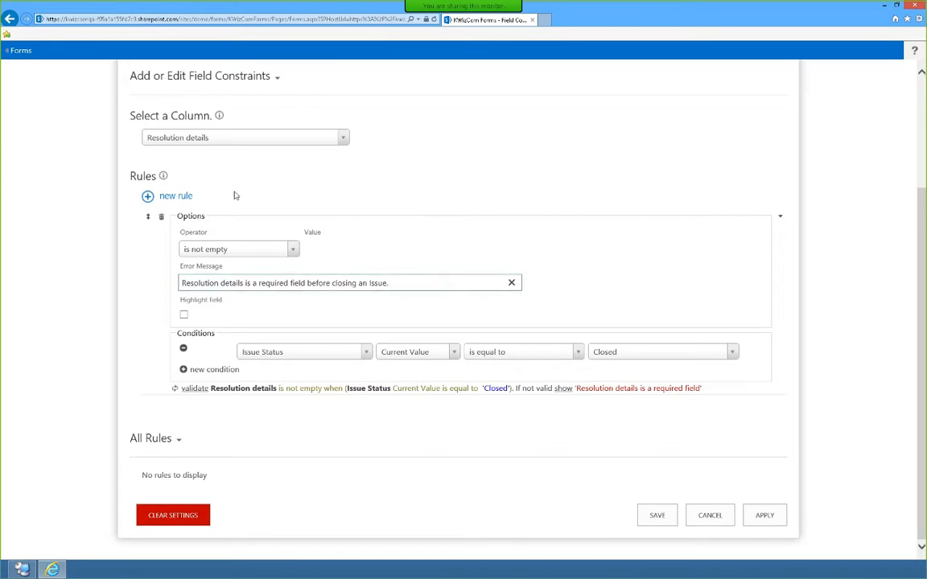
{"action": "left_click", "coordinate": [247, 168]}
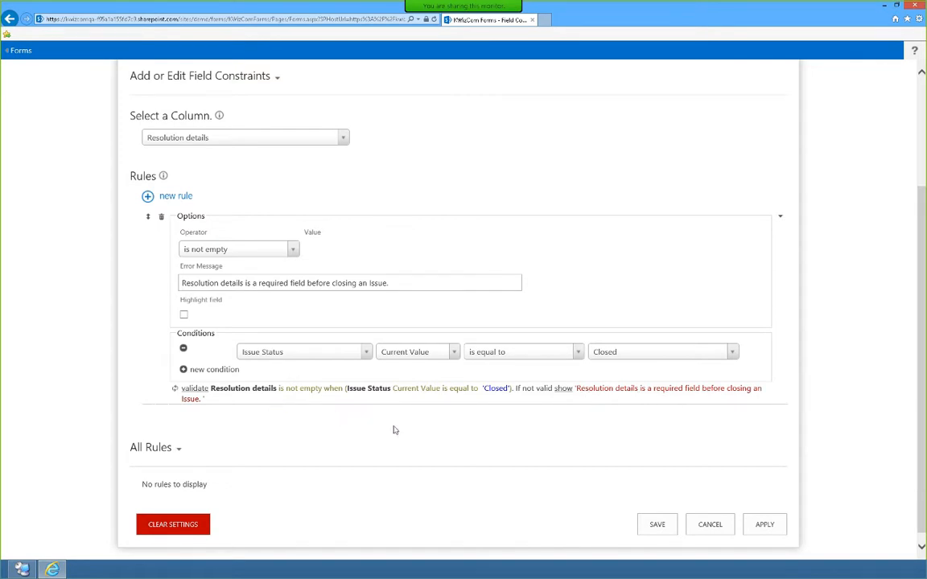
Save the field constraint, return to the IT Helpdesk list and open a new item form
{"action": "left_click", "coordinate": [658, 527]}
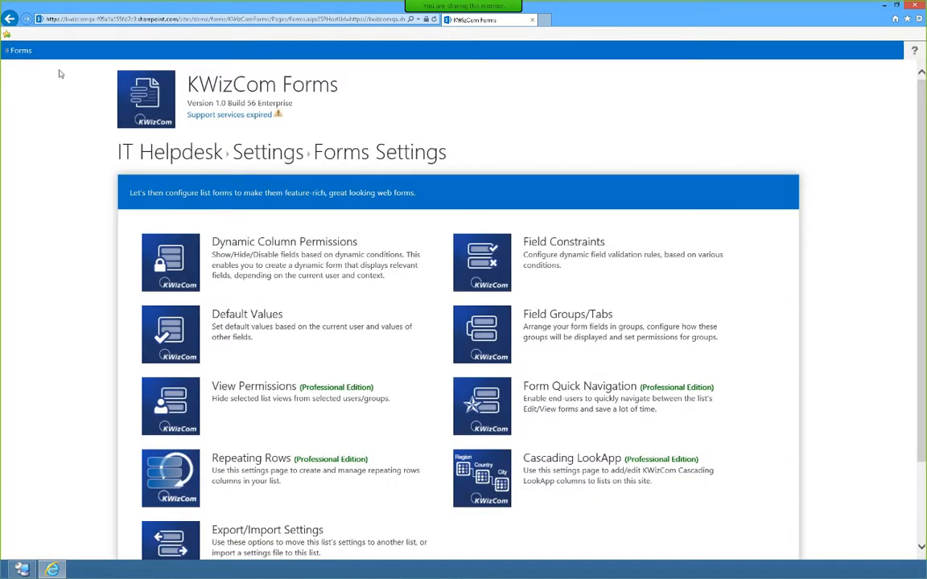
{"action": "left_click", "coordinate": [29, 51]}
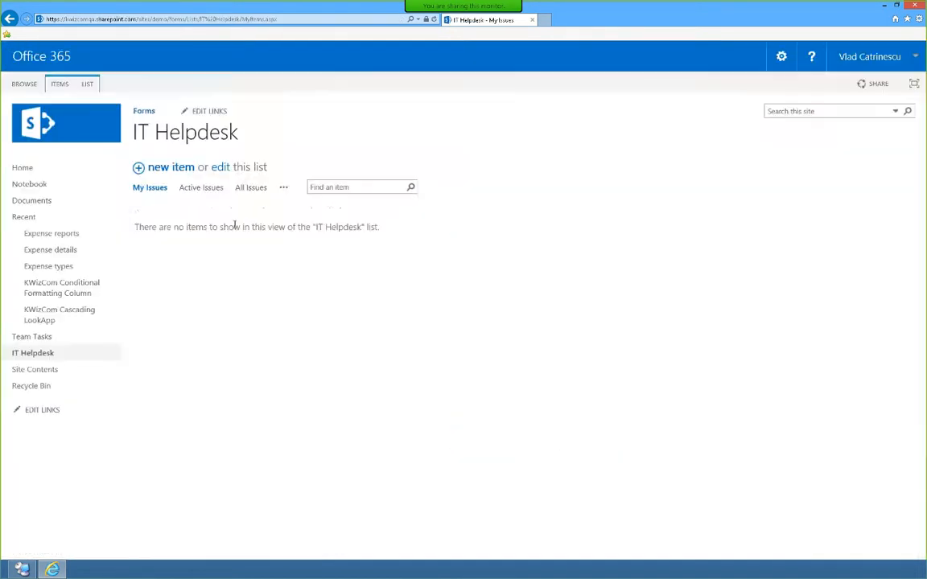
{"action": "left_click", "coordinate": [148, 159]}
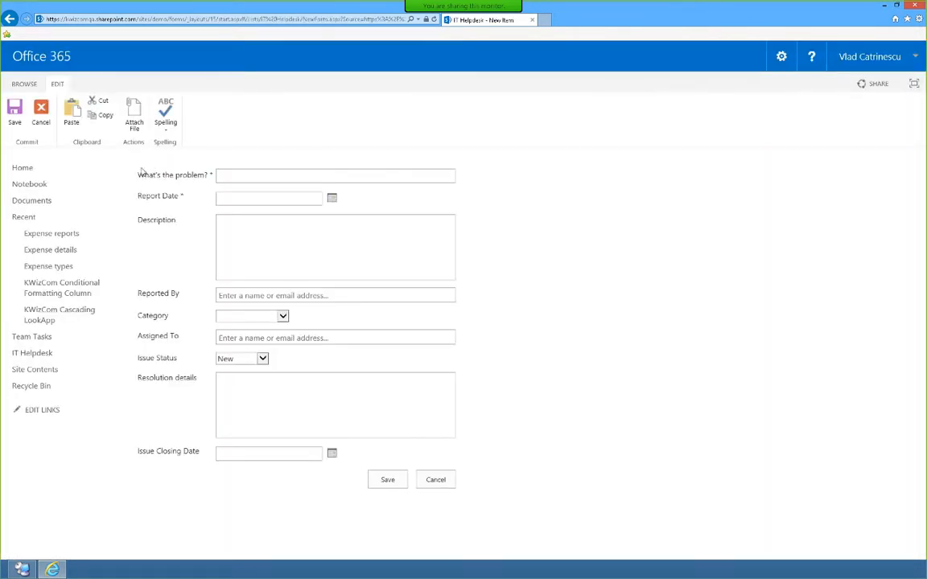
Create and save an issue titled "Blue Screen on my laptop" with report date 3/31/2016, leaving Resolution details empty
{"action": "left_click_drag", "start_coordinate": [137, 174], "coordinate": [193, 197]}
{"action": "left_click", "coordinate": [278, 171]}
{"action": "type", "text": "lue Screen on my laptop"}
{"action": "left_click", "coordinate": [331, 198]}
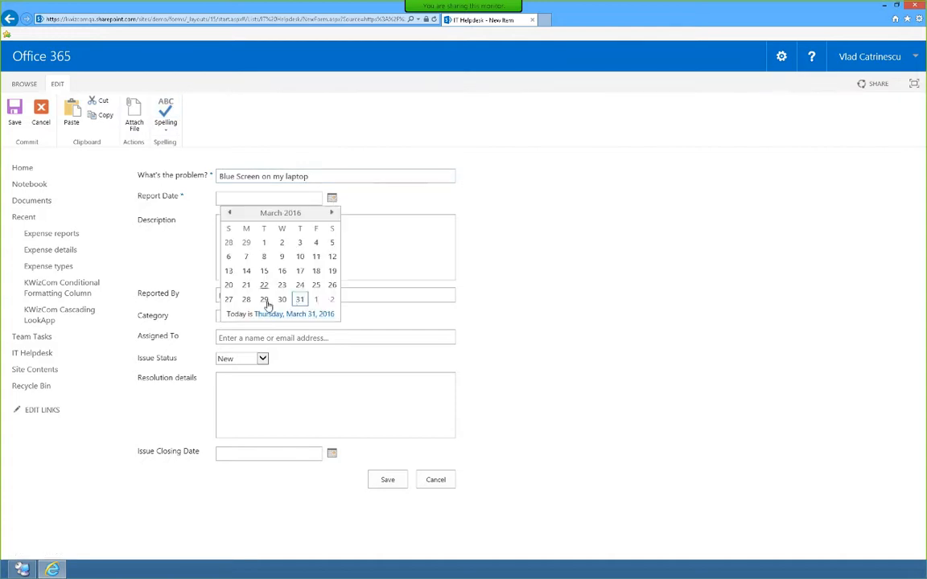
{"action": "left_click", "coordinate": [300, 298]}
{"action": "left_click", "coordinate": [303, 378]}
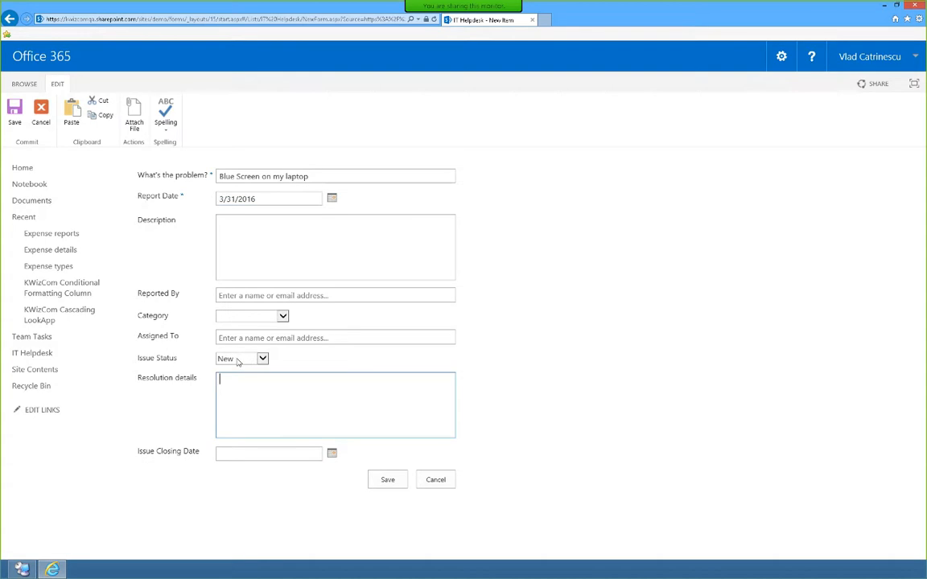
{"action": "left_click", "coordinate": [384, 481]}
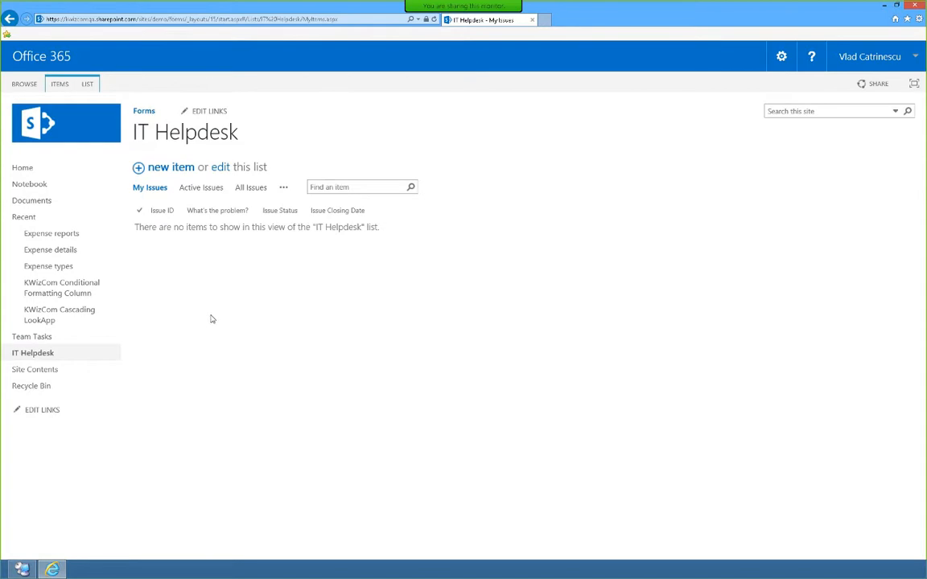
Show all issues in the list and open the "Blue Screen on my laptop" item for editing
{"action": "triple_click", "coordinate": [179, 227]}
{"action": "left_click", "coordinate": [245, 282]}
{"action": "left_click", "coordinate": [199, 191]}
{"action": "left_click", "coordinate": [238, 189]}
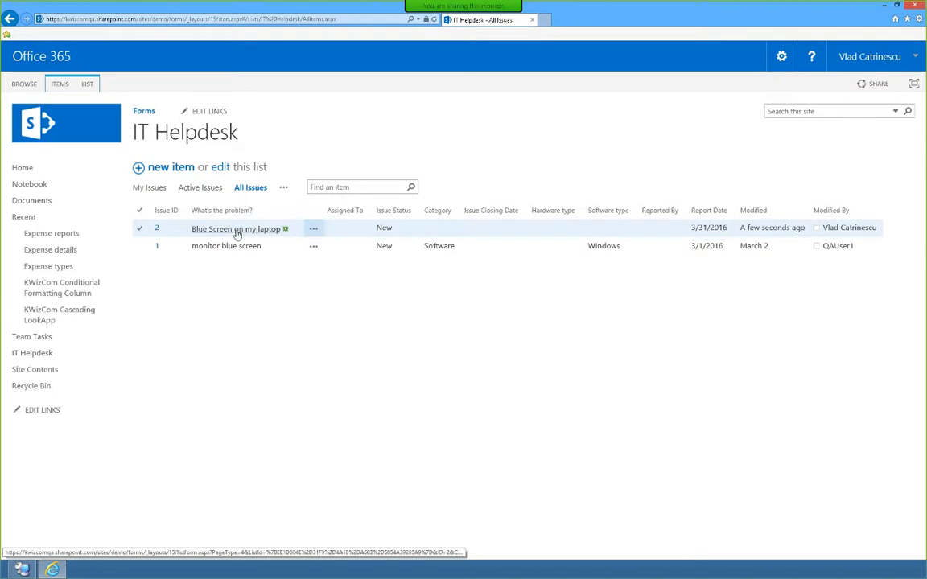
{"action": "left_click", "coordinate": [235, 230]}
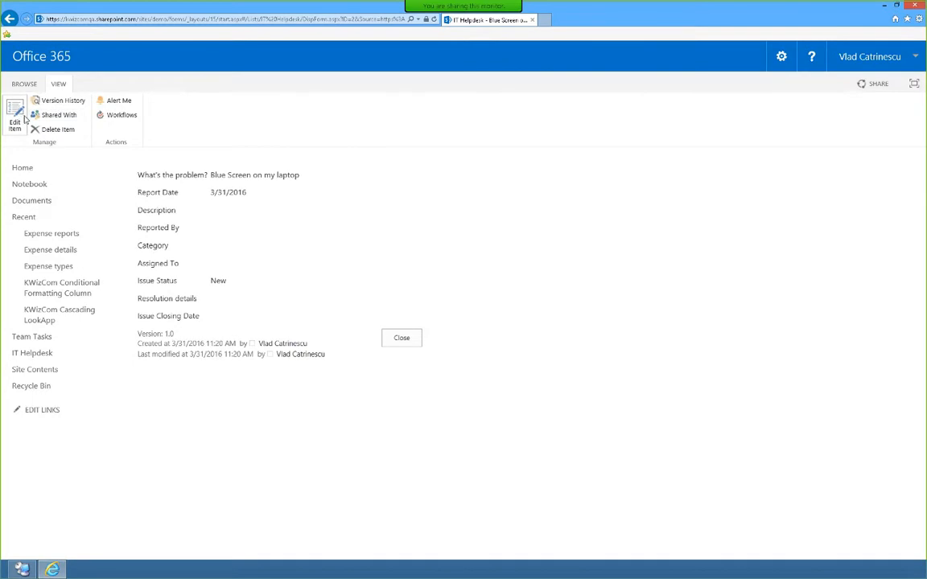
{"action": "left_click", "coordinate": [18, 112]}
Set the item's Issue Status to Closed, try to save it without Resolution details, and examine the validation message
{"action": "left_click", "coordinate": [262, 358]}
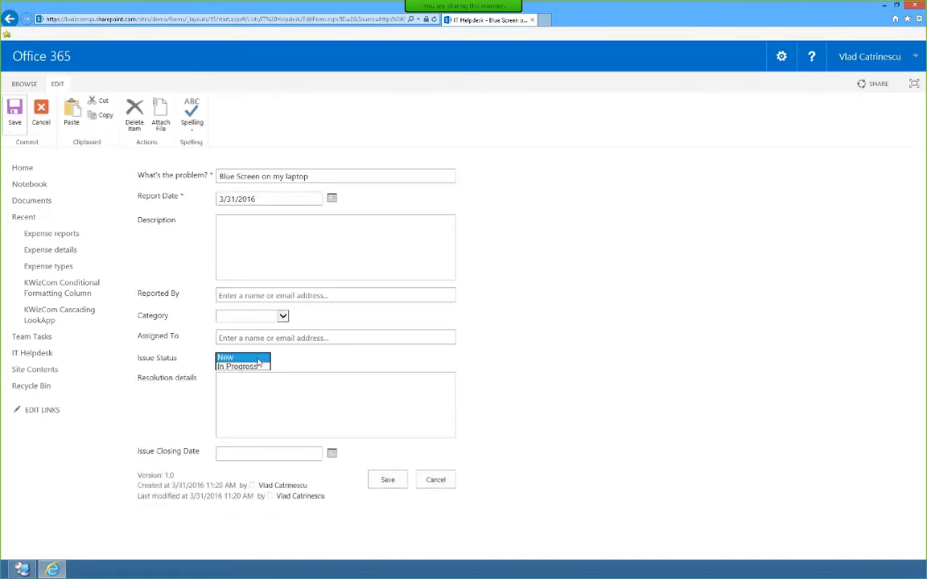
{"action": "left_click", "coordinate": [241, 376]}
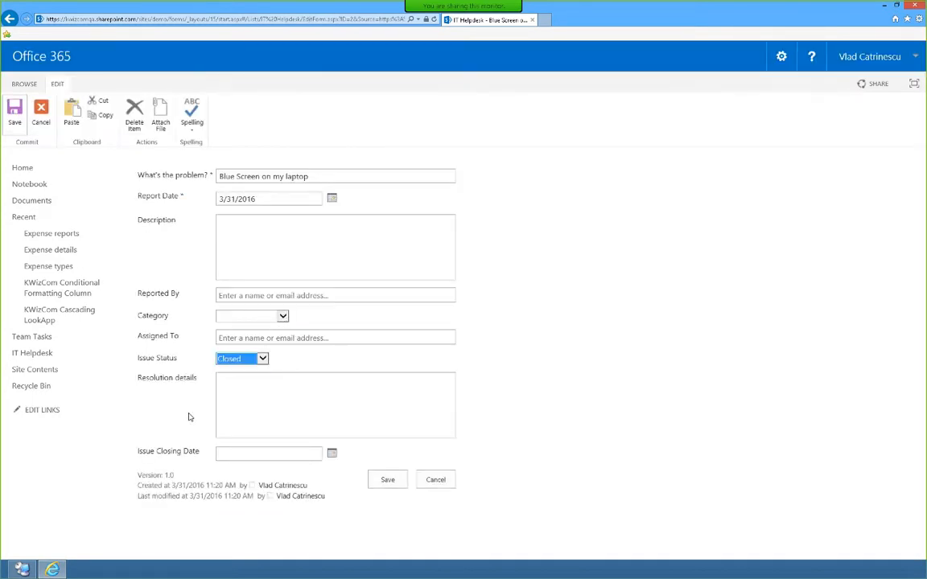
{"action": "left_click", "coordinate": [386, 480]}
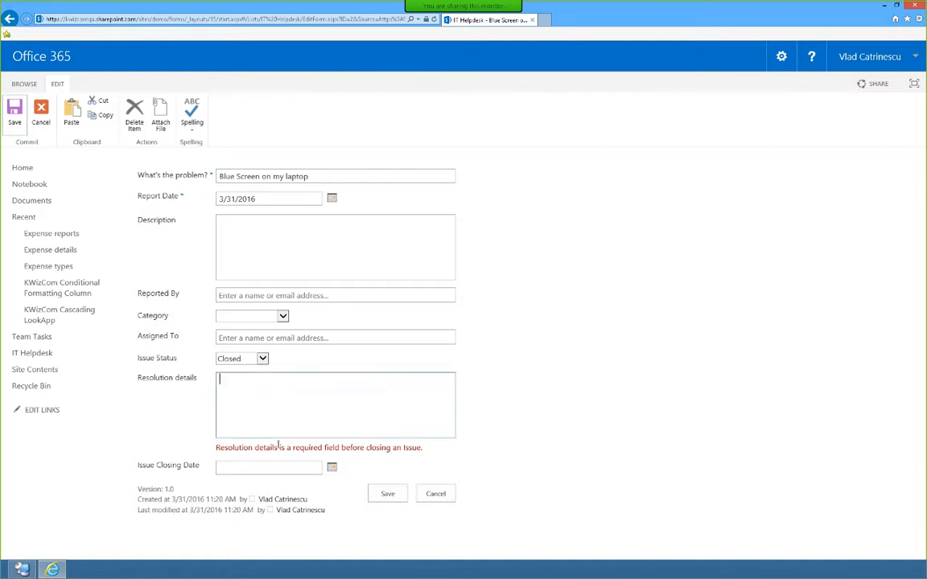
{"action": "left_click_drag", "start_coordinate": [139, 359], "coordinate": [184, 363]}
{"action": "left_click", "coordinate": [222, 443]}
{"action": "left_click_drag", "start_coordinate": [217, 447], "coordinate": [411, 456]}
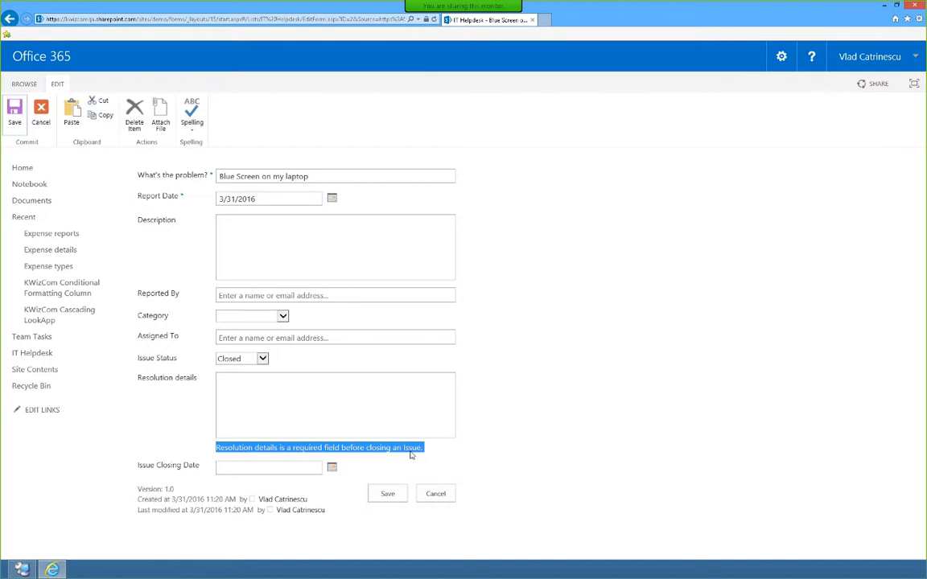
Set the item's Issue Status to In Progress and save it
{"action": "left_click", "coordinate": [245, 359]}
{"action": "left_click", "coordinate": [248, 351]}
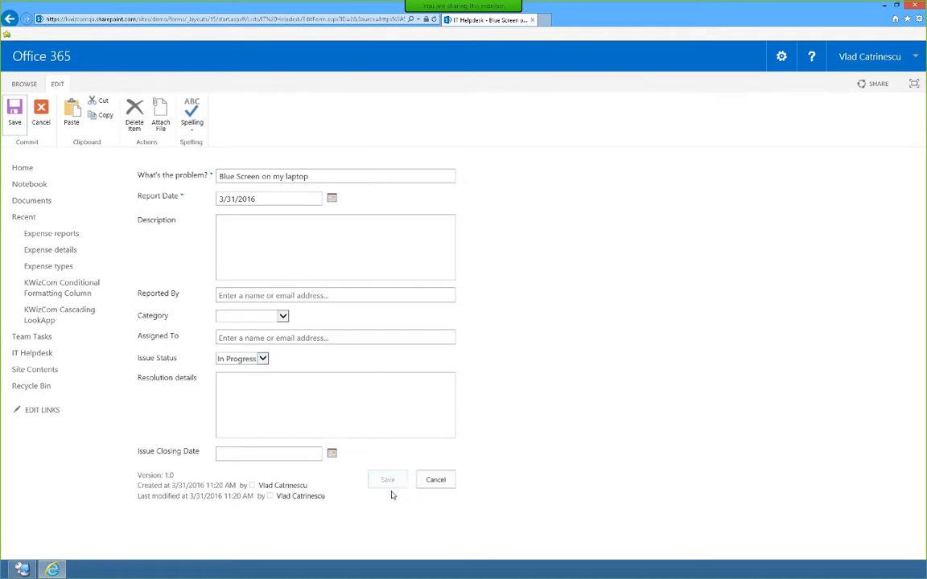
Save the In Progress status, reopen the "Blue Screen on my laptop" item for editing, and set its Issue Status to Closed
{"action": "left_click", "coordinate": [384, 478]}
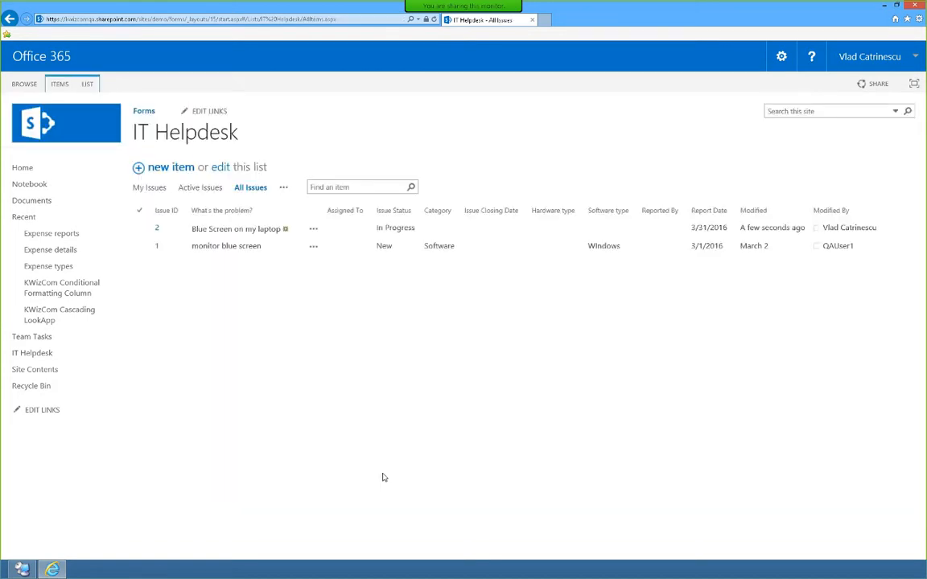
{"action": "left_click", "coordinate": [313, 229]}
{"action": "left_click", "coordinate": [344, 261]}
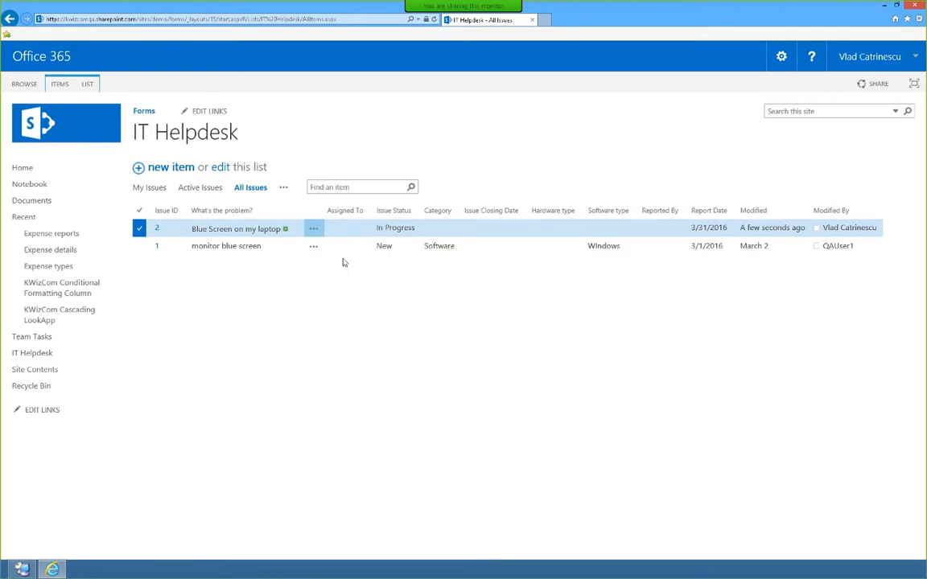
{"action": "left_click", "coordinate": [262, 358]}
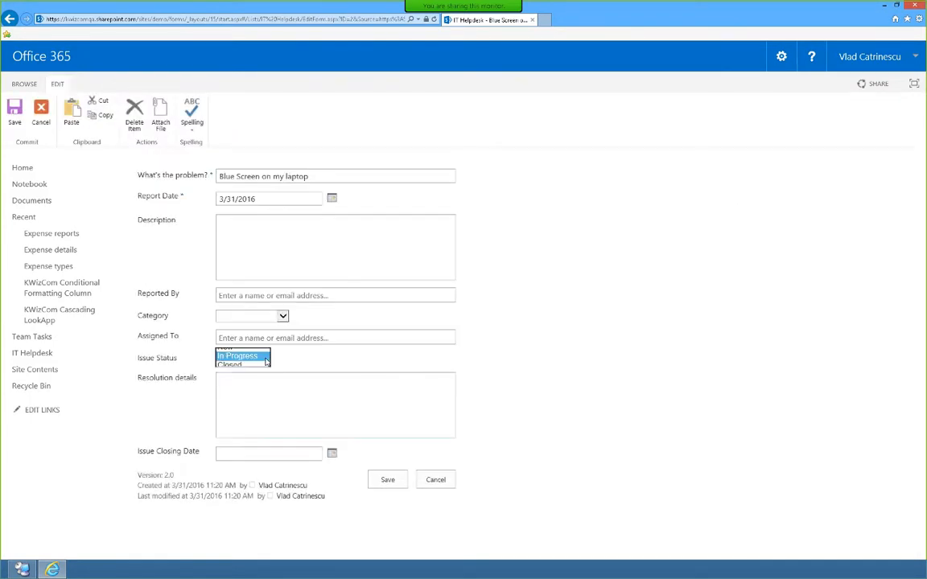
{"action": "left_click", "coordinate": [251, 366]}
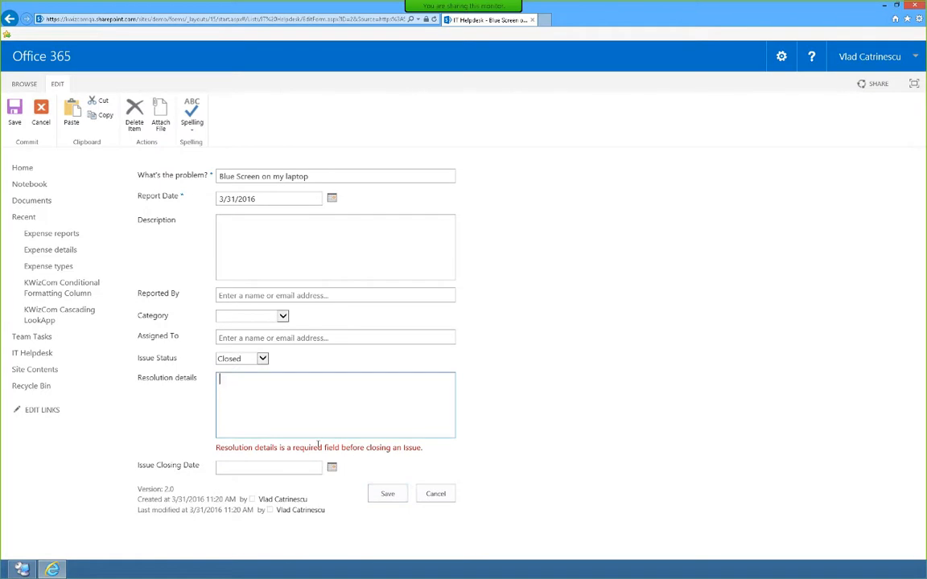
Enter "Video Driver was corrupt" as the Resolution details and save the closed issue
{"action": "type", "text": "DVideo "}
{"action": "type", "text": "river was corrupt"}
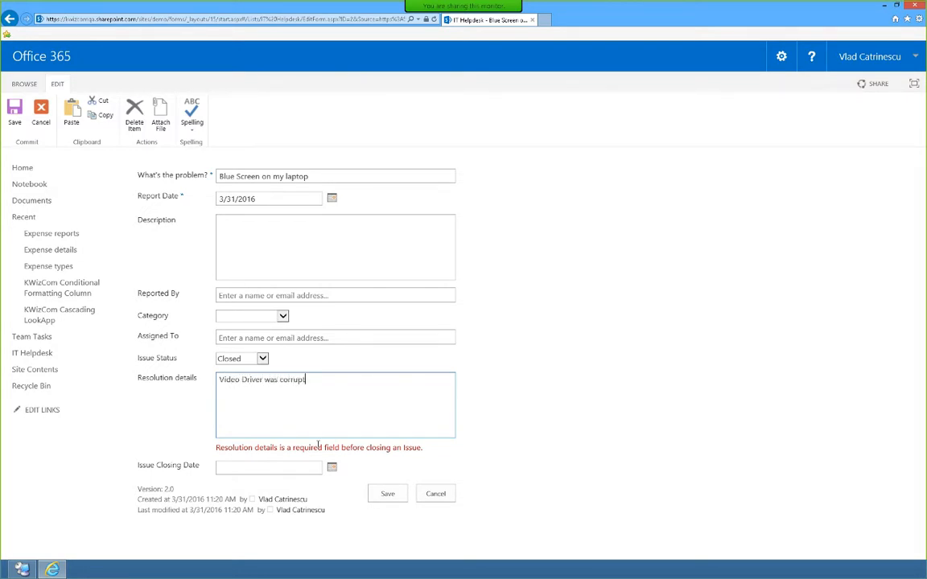
{"action": "left_click", "coordinate": [380, 493]}
{"action": "left_click", "coordinate": [385, 480]}
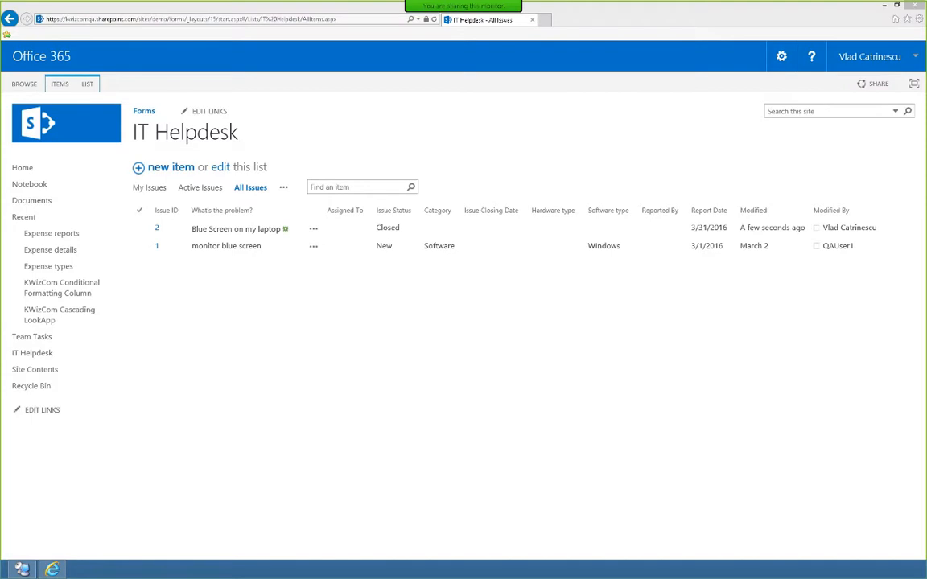
{"action": "key", "text": "shift+F5"}
{"action": "key", "text": "Right"}
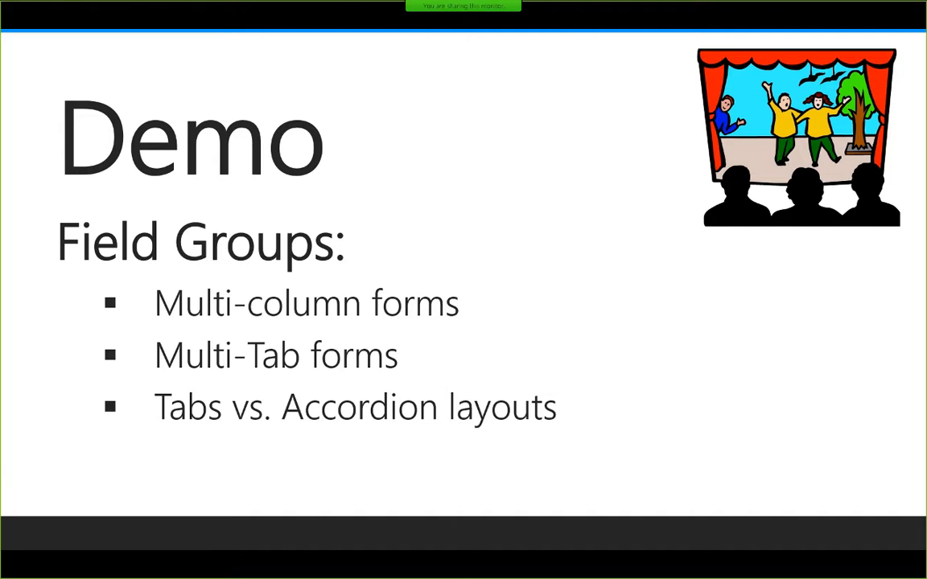
{"action": "key", "text": "Escape"}
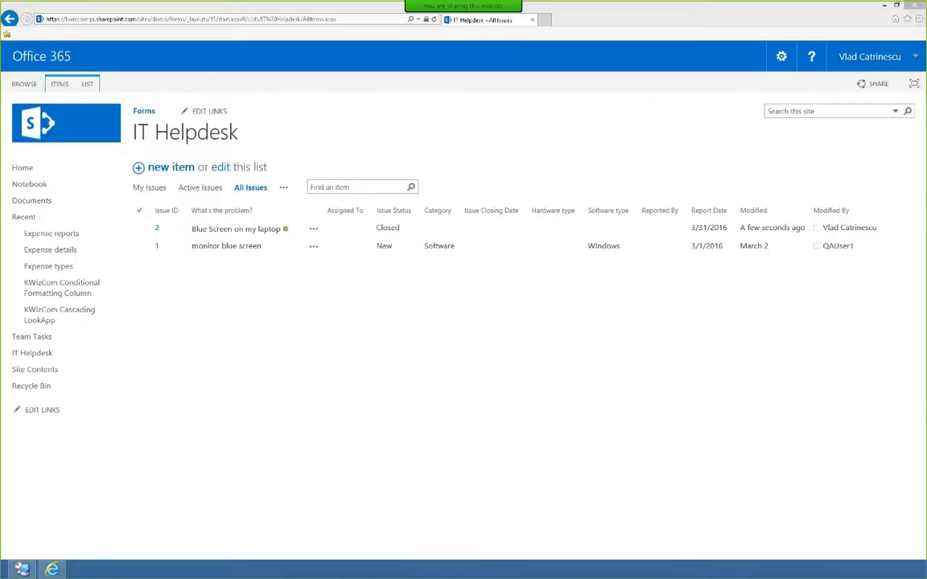
{"action": "left_click", "coordinate": [233, 355]}
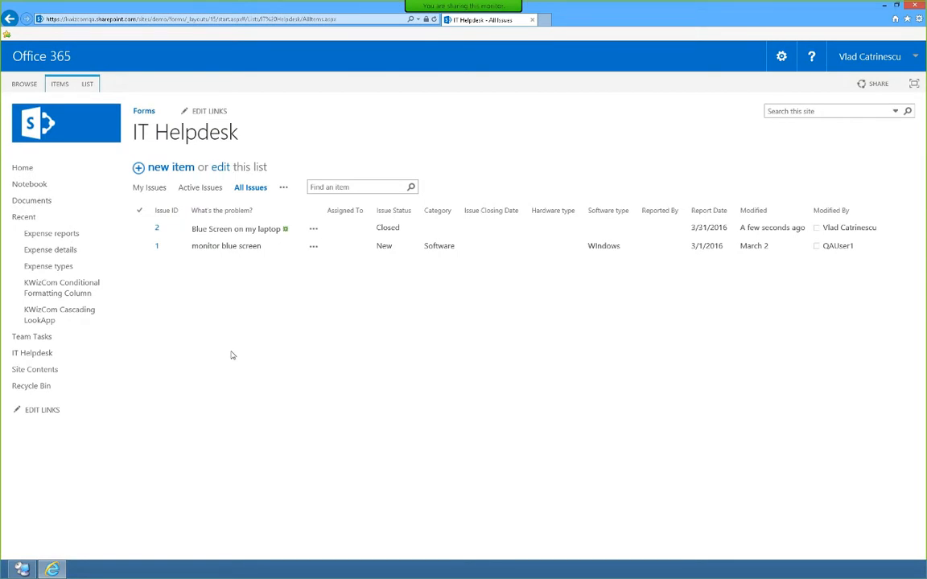
Open the Field Groups/Tabs settings for the IT Helpdesk list's forms and choose "near the field" as the field caption location
{"action": "left_click", "coordinate": [87, 84]}
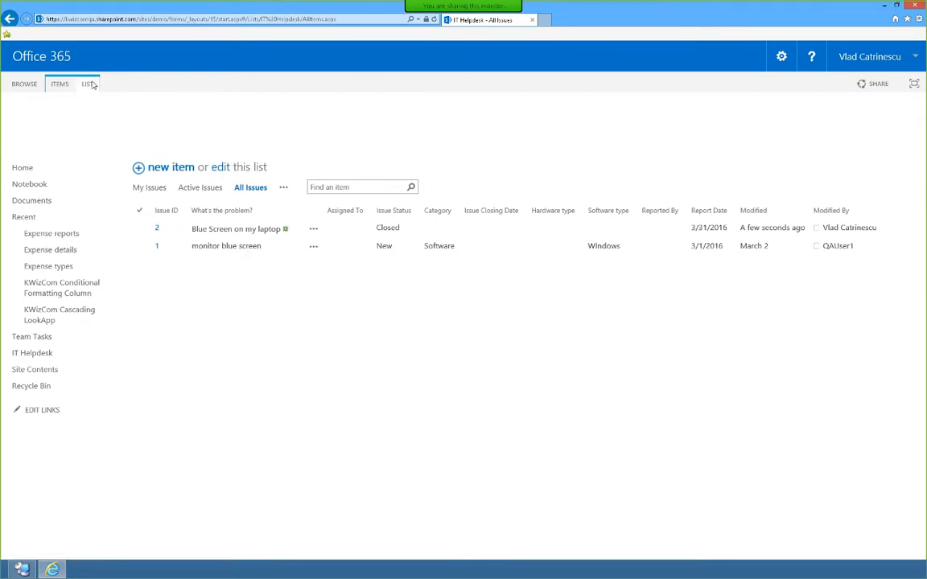
{"action": "left_click", "coordinate": [824, 108]}
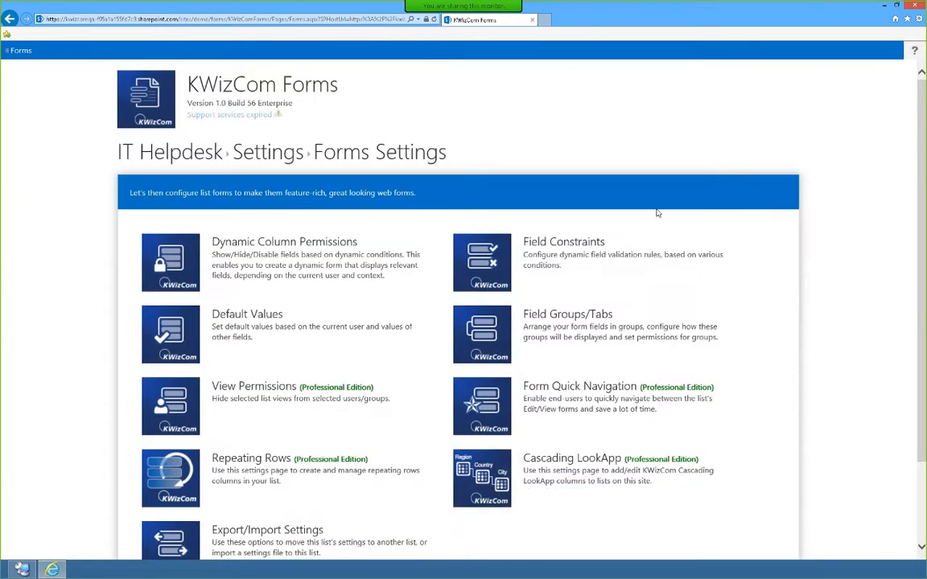
{"action": "left_click", "coordinate": [499, 324]}
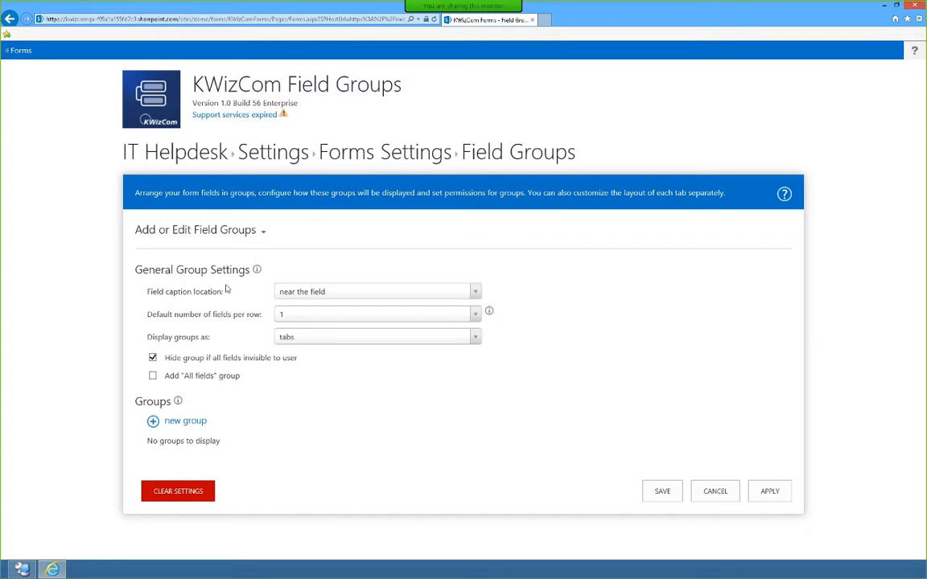
{"action": "left_click", "coordinate": [417, 292]}
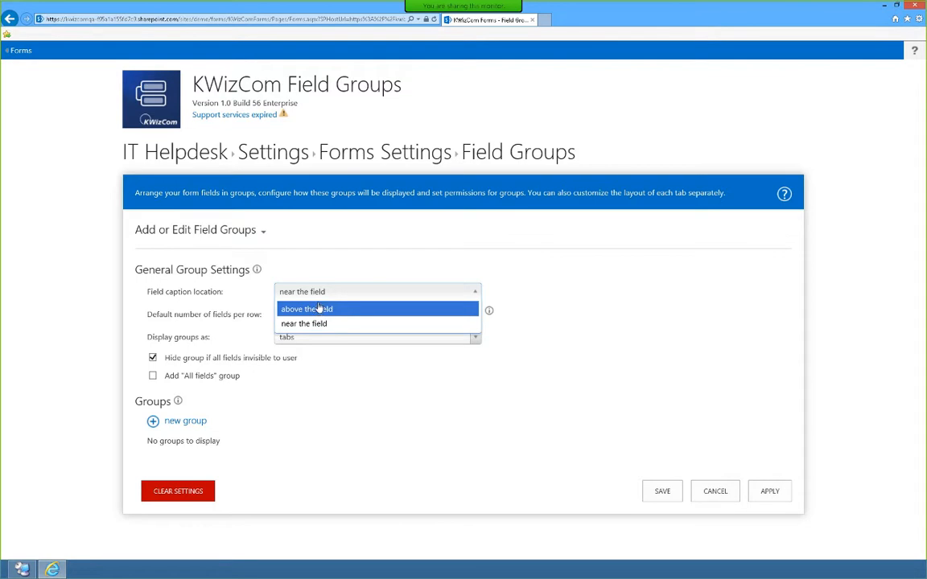
{"action": "left_click", "coordinate": [310, 326]}
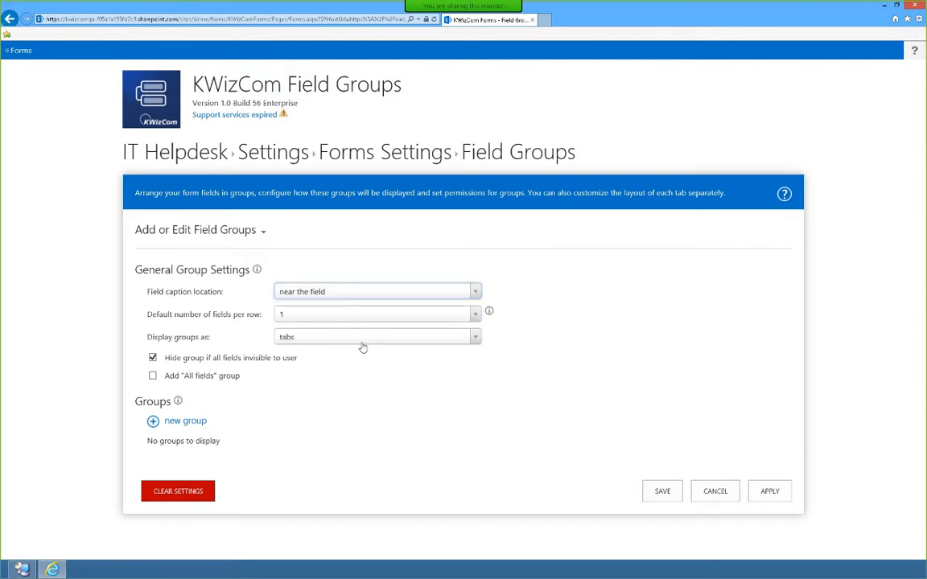
Add a new field group named "Problem Details" with 2 columns per row
{"action": "left_click", "coordinate": [197, 423]}
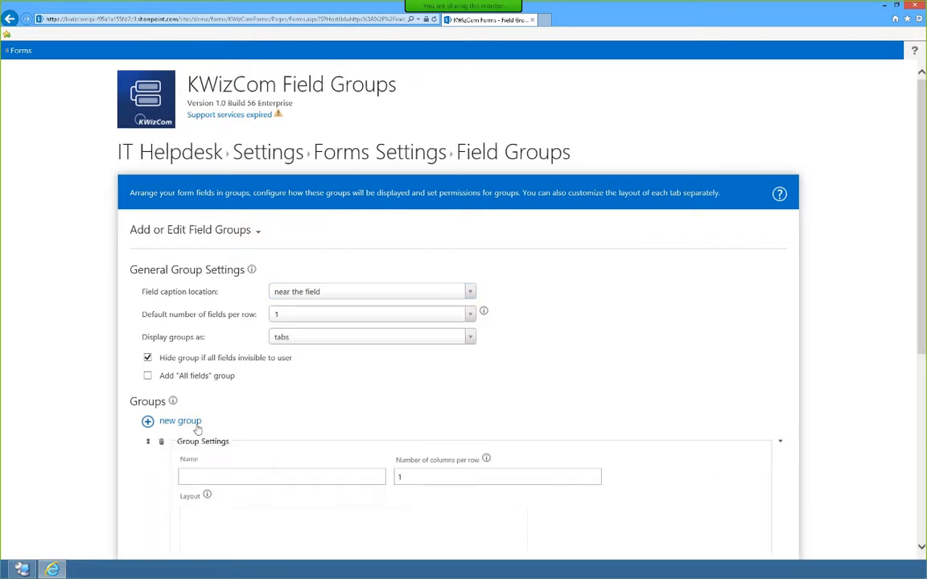
{"action": "scroll", "coordinate": [231, 450], "scroll_direction": "down", "scroll_amount": 5}
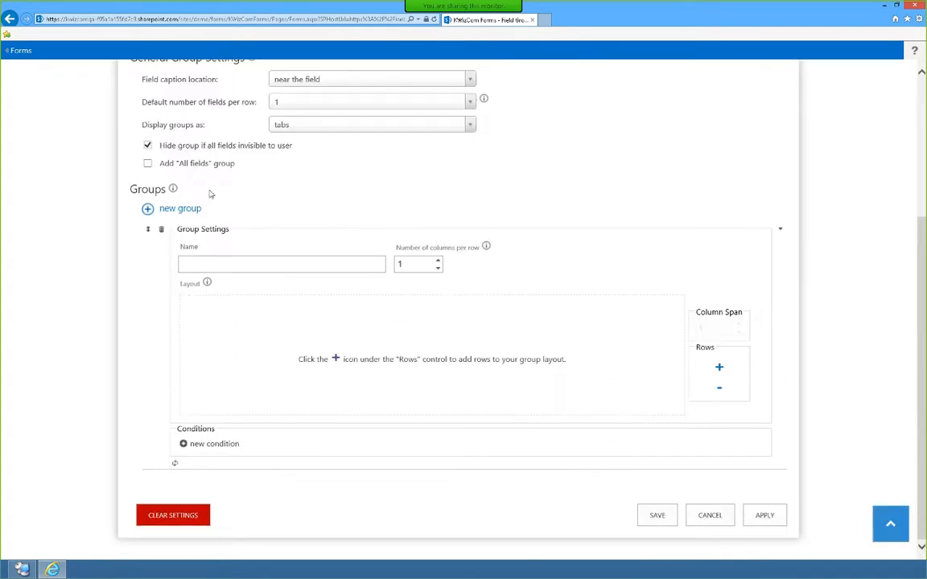
{"action": "left_click", "coordinate": [247, 269]}
{"action": "type", "text": "Problem Details"}
{"action": "left_click", "coordinate": [474, 280]}
{"action": "left_click", "coordinate": [438, 262]}
{"action": "left_click", "coordinate": [464, 274]}
Add a first row to the Problem Details layout holding the "What's the problem?" and Reported By fields side by side
{"action": "left_click", "coordinate": [719, 367]}
{"action": "left_click", "coordinate": [307, 357]}
{"action": "left_click", "coordinate": [318, 356]}
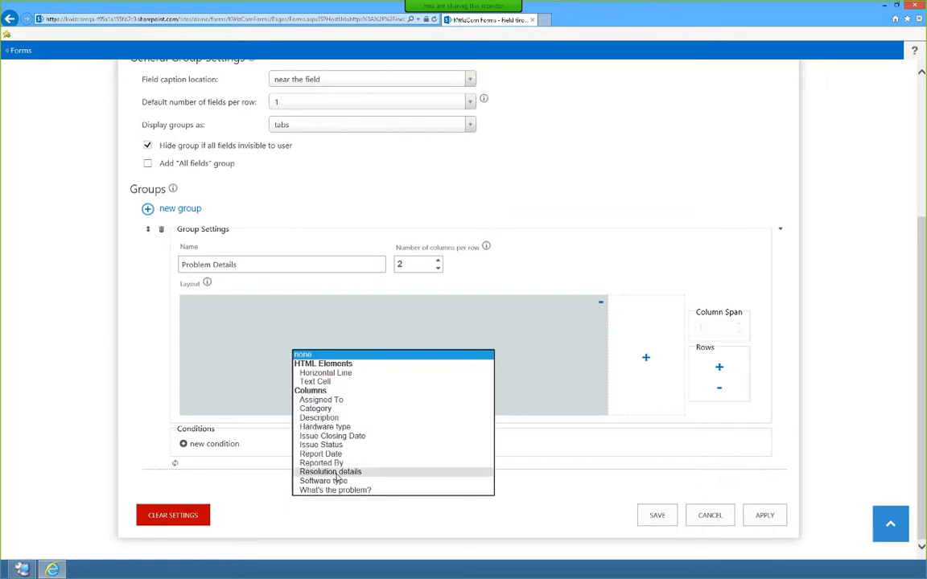
{"action": "left_click", "coordinate": [315, 462]}
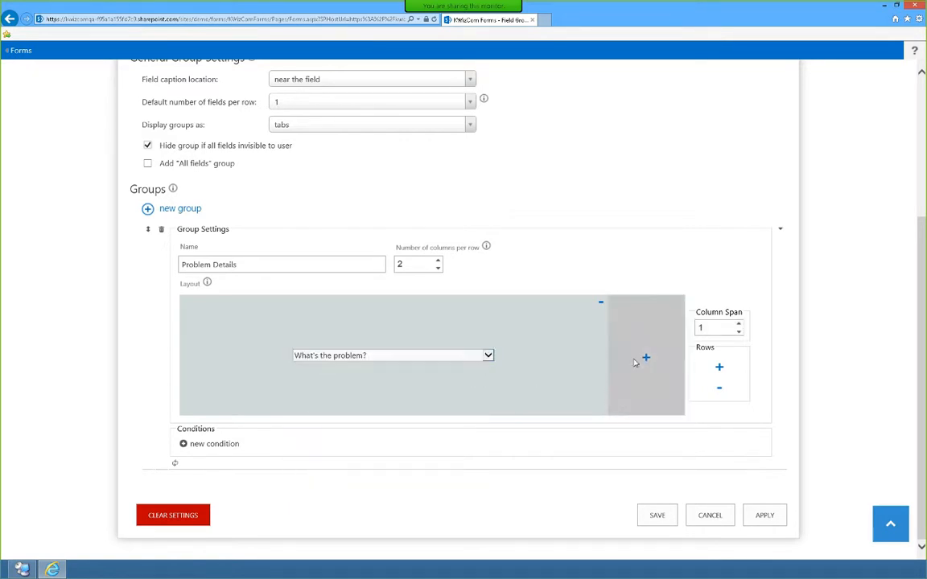
{"action": "left_click", "coordinate": [643, 359]}
{"action": "left_click", "coordinate": [645, 360]}
{"action": "left_click", "coordinate": [635, 360]}
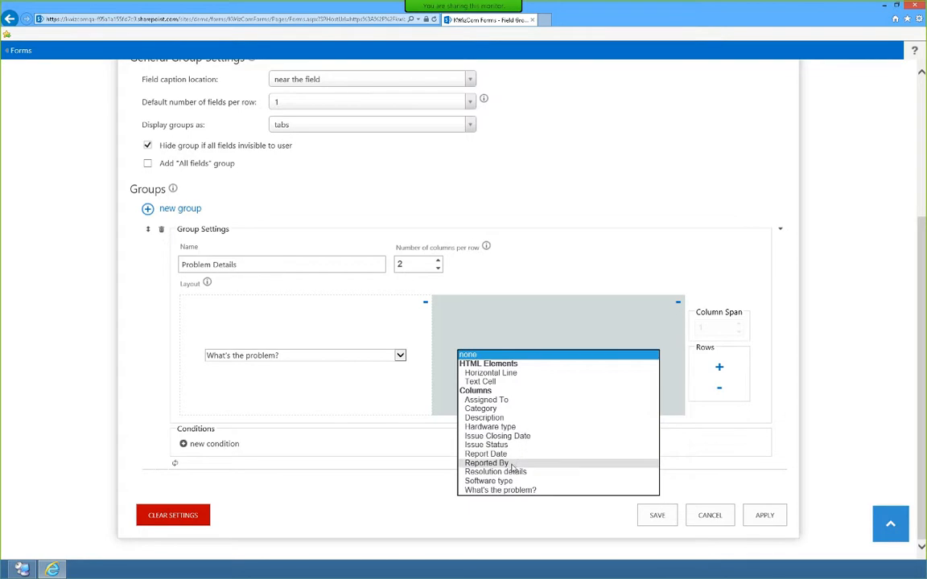
{"action": "left_click", "coordinate": [510, 464]}
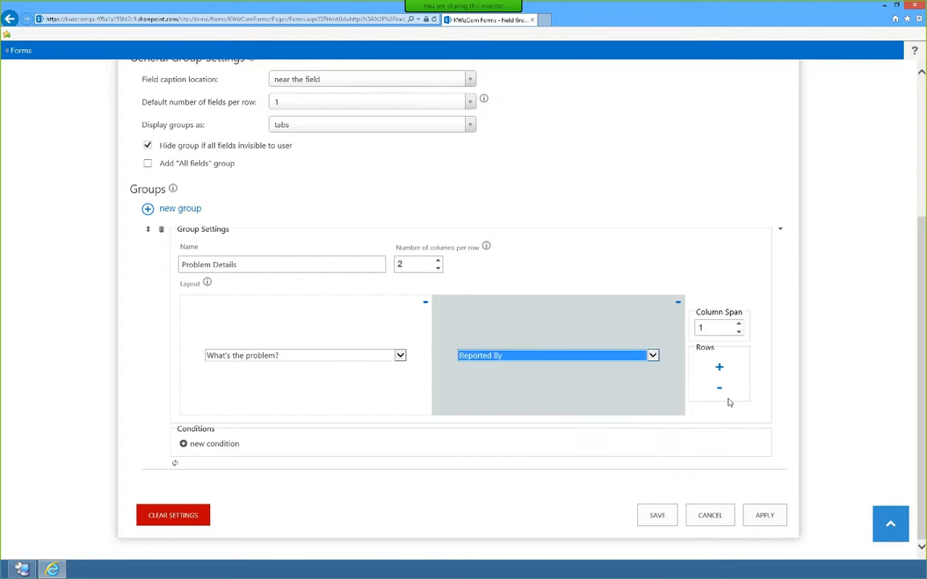
Add a second layout row containing the Description field with a column span of 2
{"action": "left_click", "coordinate": [720, 368]}
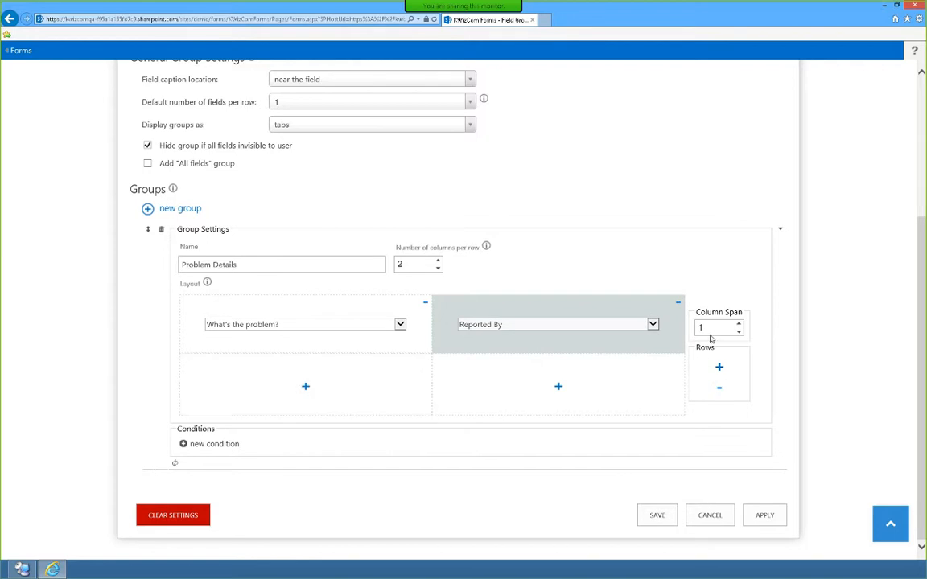
{"action": "left_click", "coordinate": [739, 326]}
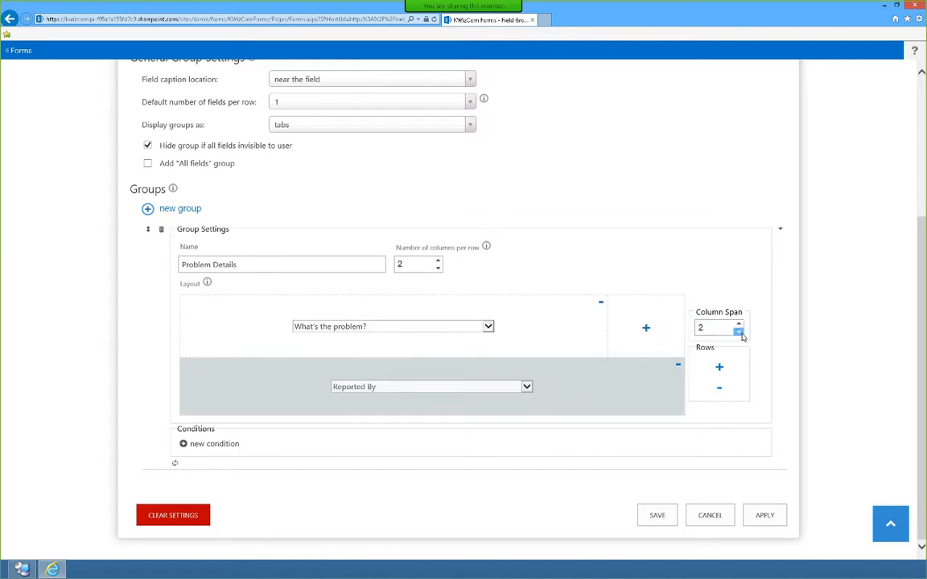
{"action": "left_click", "coordinate": [738, 330]}
{"action": "left_click", "coordinate": [719, 368]}
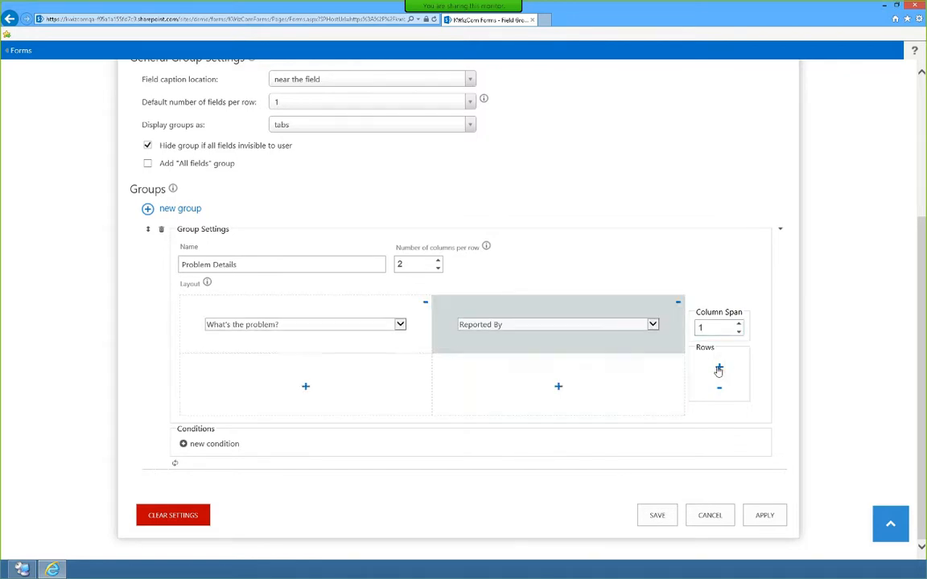
{"action": "left_click", "coordinate": [375, 399]}
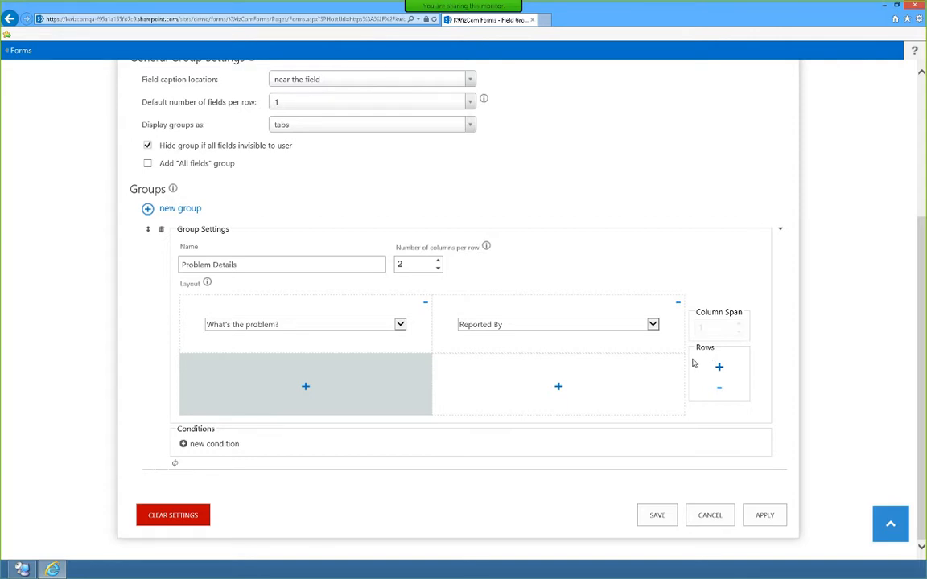
{"action": "left_click", "coordinate": [307, 386]}
{"action": "left_click", "coordinate": [272, 391]}
{"action": "left_click", "coordinate": [232, 447]}
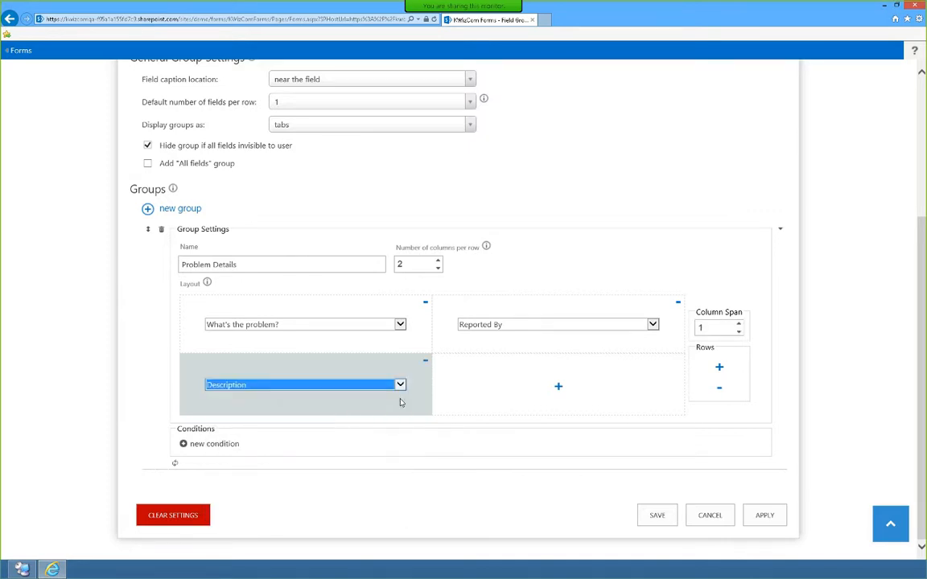
{"action": "left_click", "coordinate": [739, 323]}
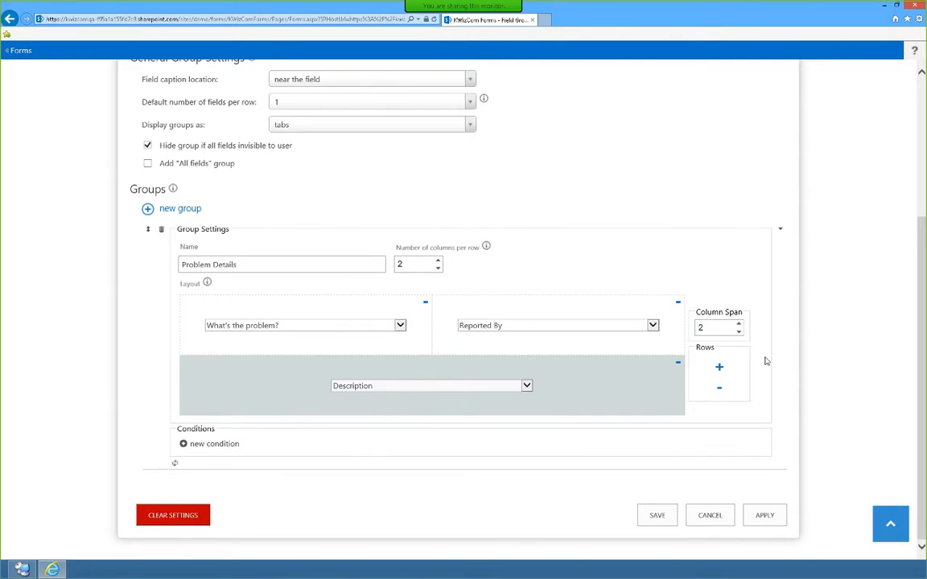
Add a third layout row with Category in the first column and Hardware type in the second
{"action": "left_click", "coordinate": [721, 370]}
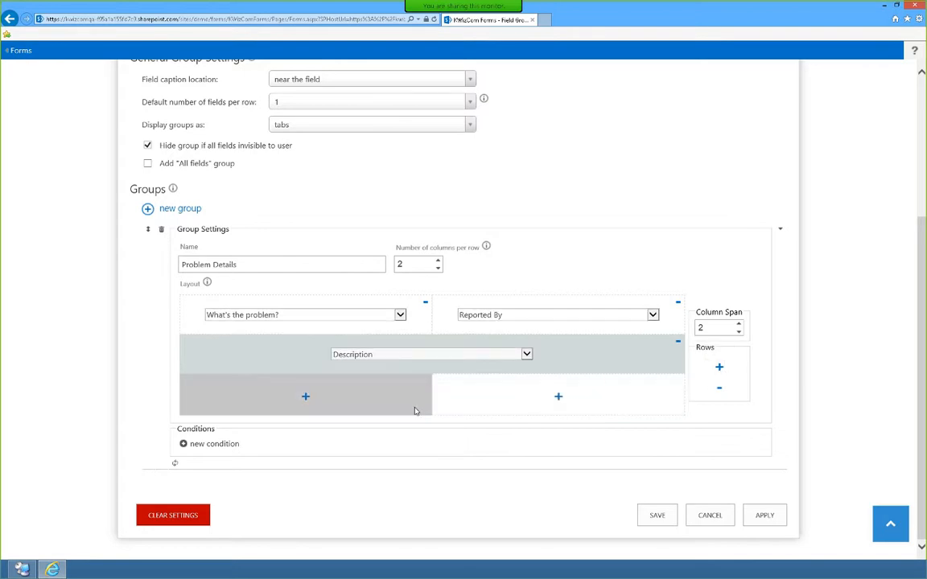
{"action": "left_click", "coordinate": [304, 401]}
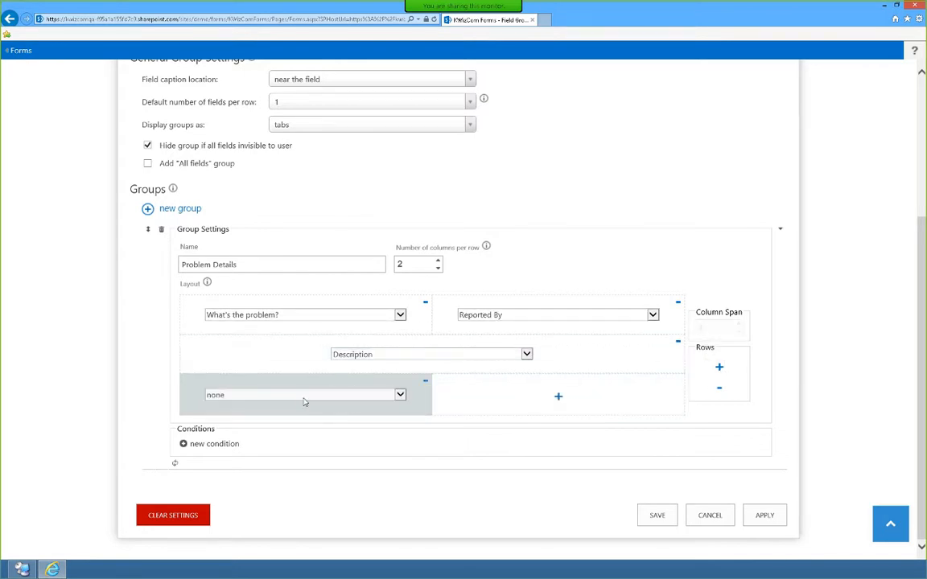
{"action": "left_click", "coordinate": [304, 395]}
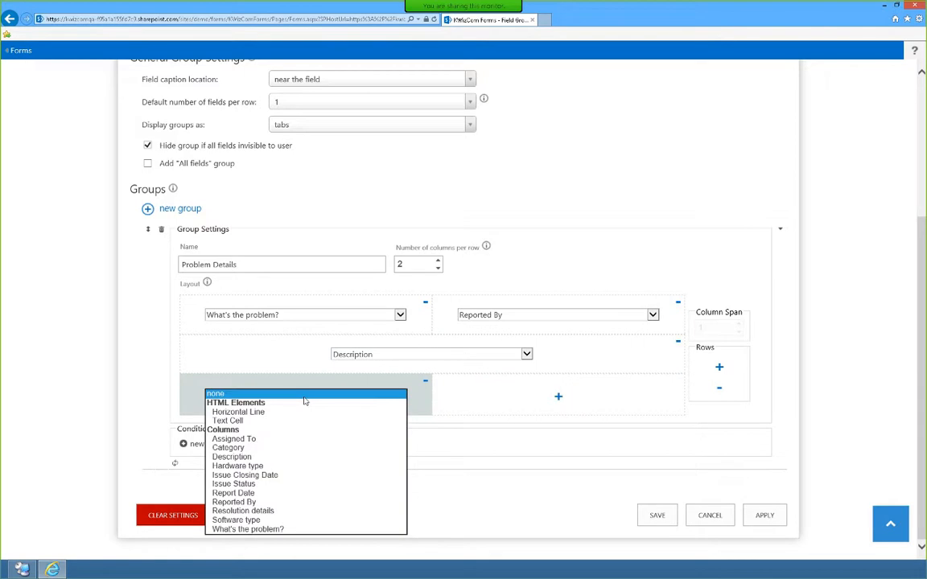
{"action": "left_click", "coordinate": [297, 449]}
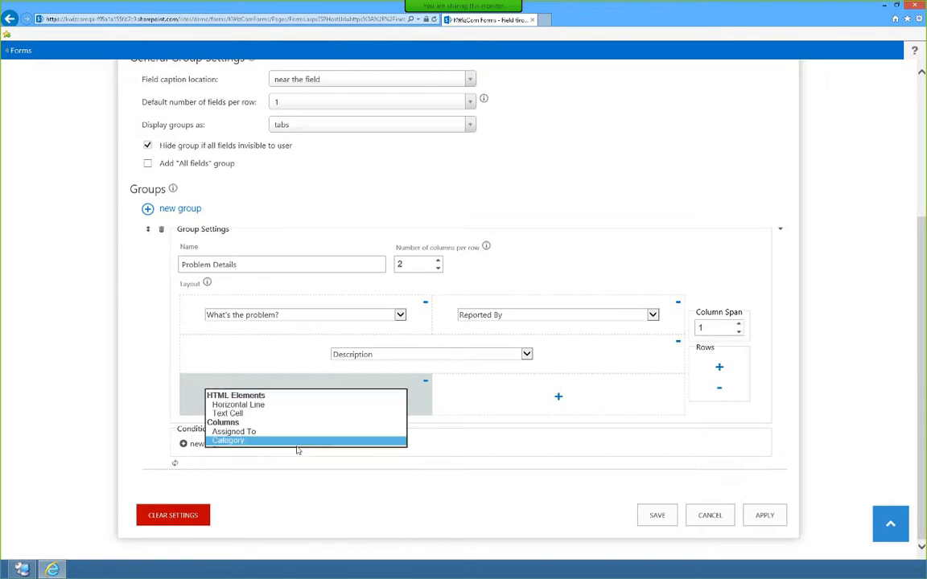
{"action": "left_click", "coordinate": [557, 396]}
{"action": "left_click", "coordinate": [518, 397]}
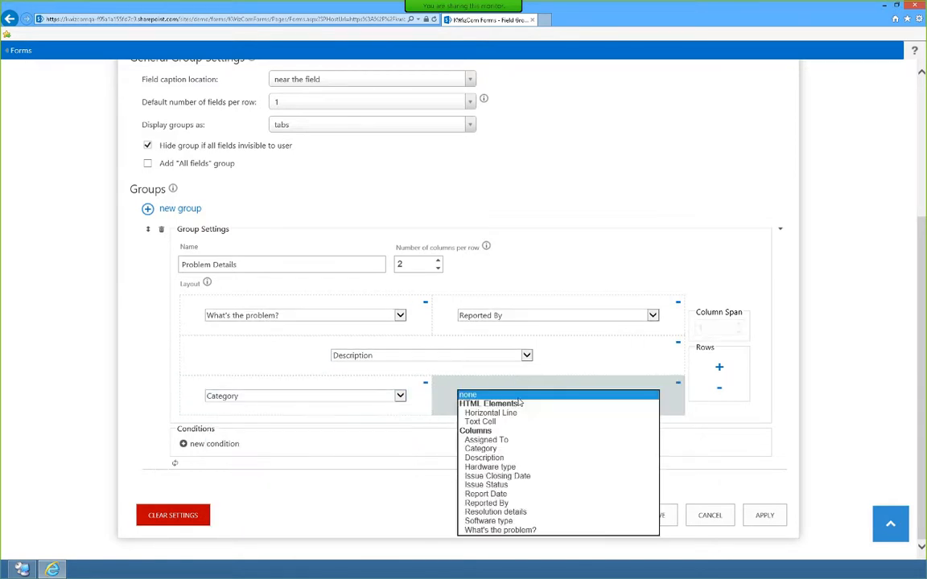
{"action": "left_click", "coordinate": [512, 466]}
Add a fourth layout row with Software type in the second column, under Hardware type, leaving the first column empty
{"action": "left_click", "coordinate": [720, 368]}
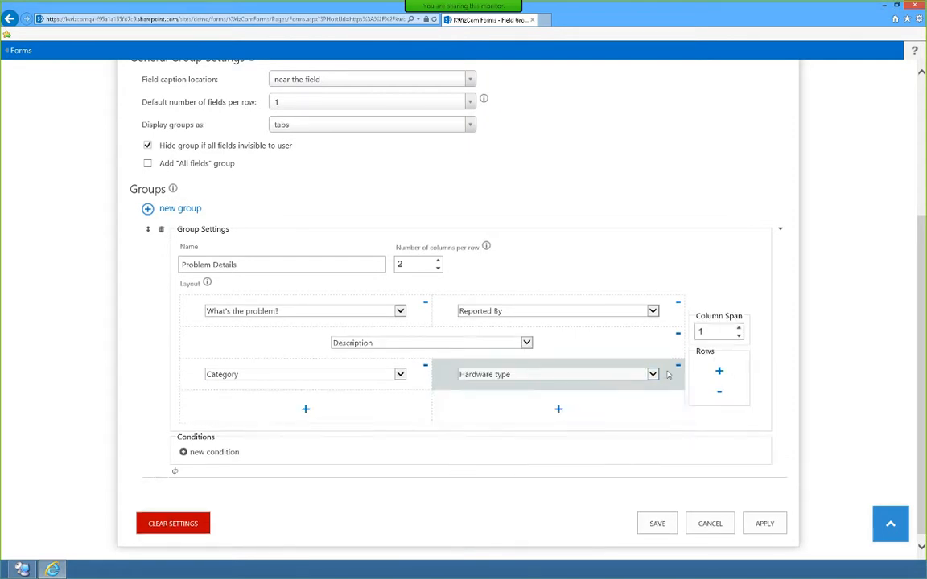
{"action": "left_click", "coordinate": [557, 410]}
{"action": "left_click", "coordinate": [551, 408]}
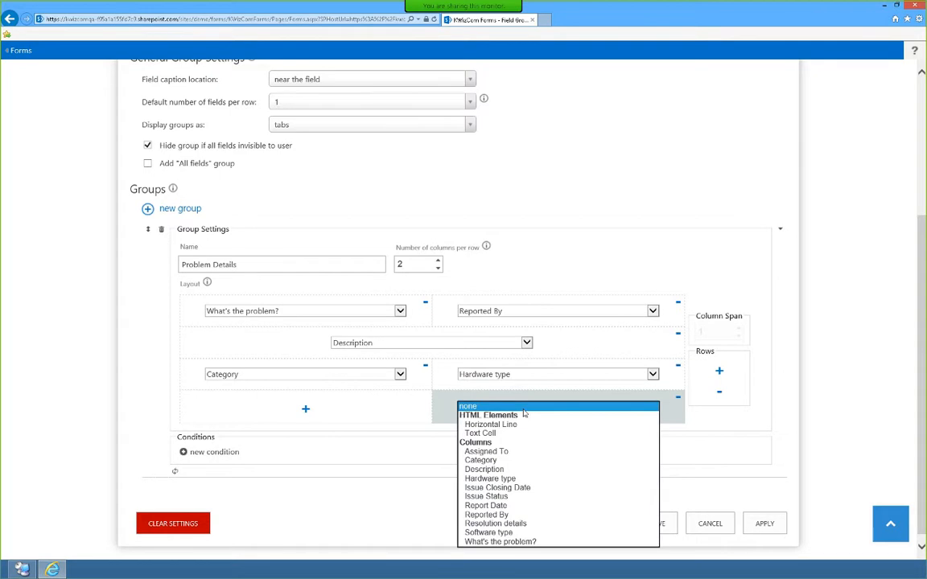
{"action": "left_click", "coordinate": [523, 533]}
Add a fifth layout row to Problem Details with an unassigned field slot in its first column
{"action": "left_click", "coordinate": [719, 375]}
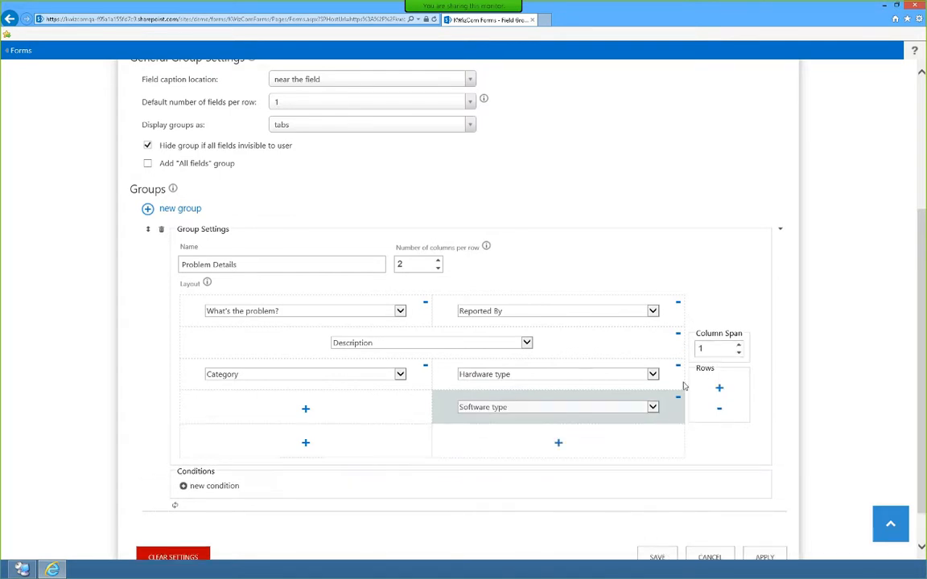
{"action": "left_click", "coordinate": [305, 443]}
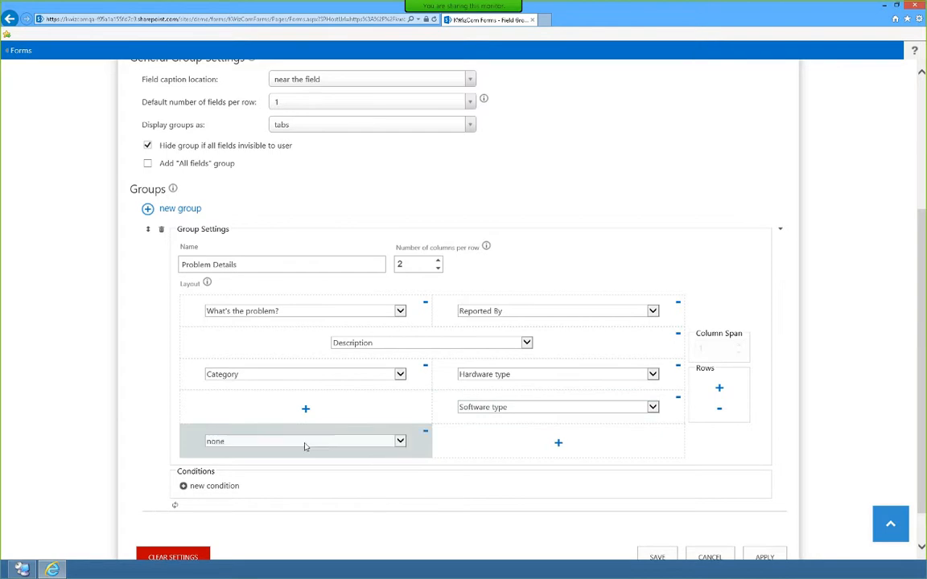
{"action": "left_click", "coordinate": [294, 441]}
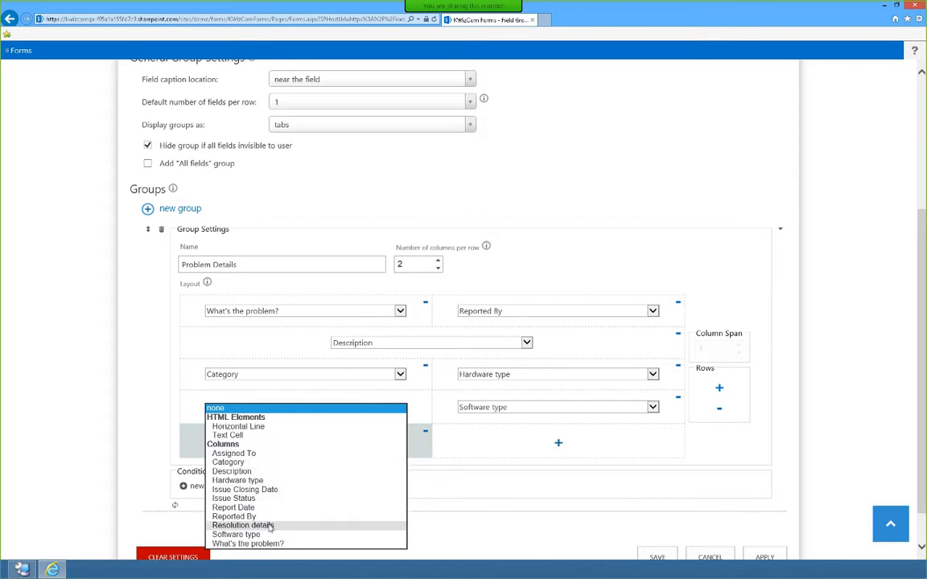
{"action": "left_click", "coordinate": [99, 420]}
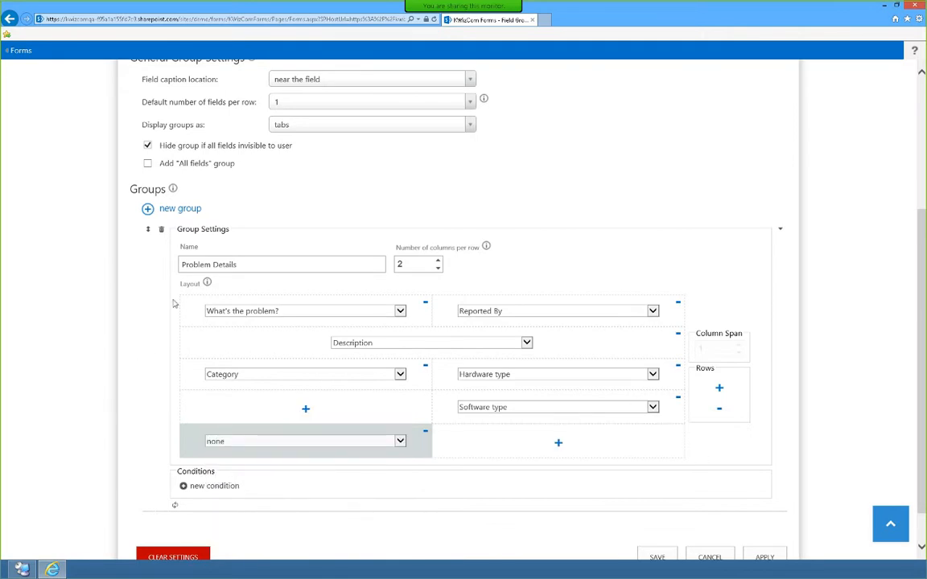
Create a new group named "Resolution Details" with 2 columns per row
{"action": "left_click", "coordinate": [183, 210]}
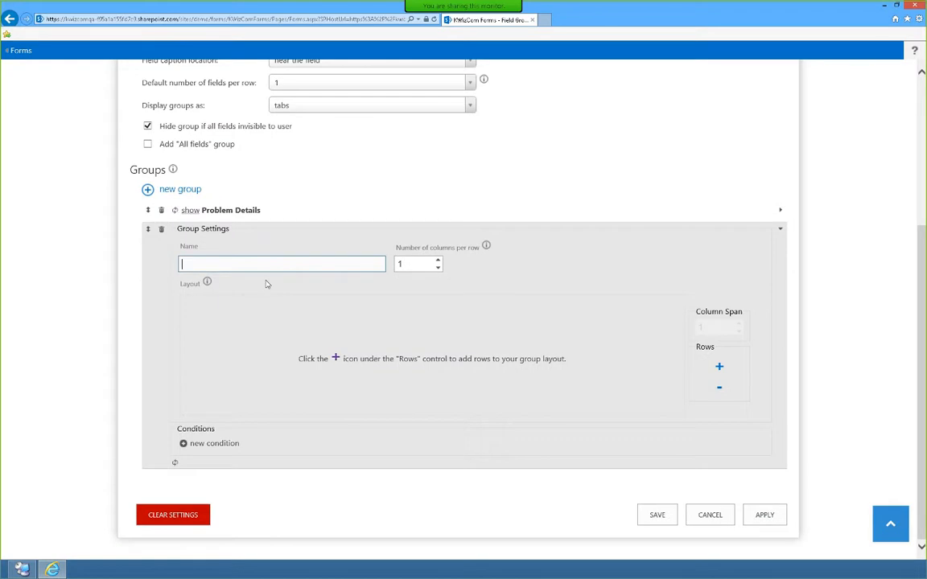
{"action": "type", "text": "Resolution Details"}
{"action": "left_click", "coordinate": [438, 260]}
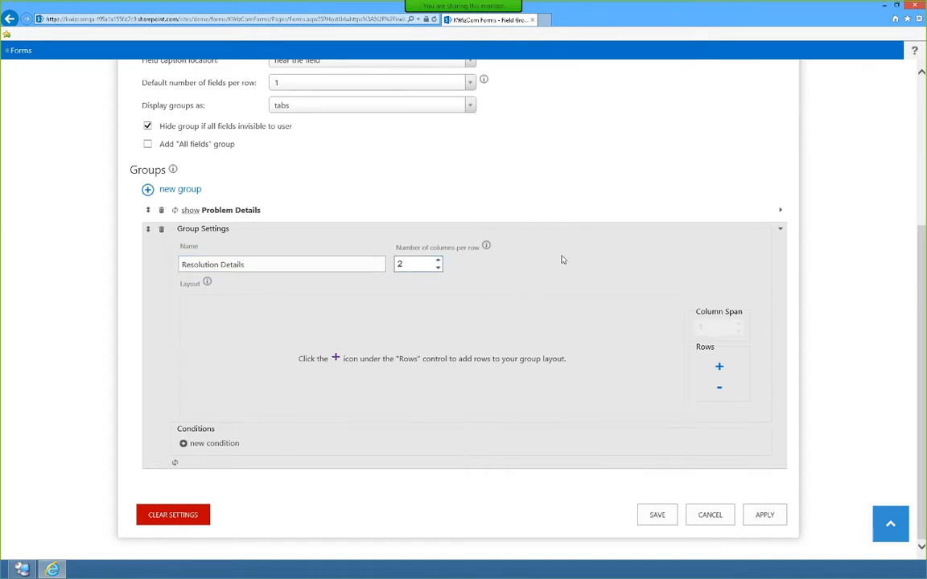
Add a first row to the Resolution Details layout with Assigned To in the first column and Issue Status in the second
{"action": "left_click", "coordinate": [718, 370]}
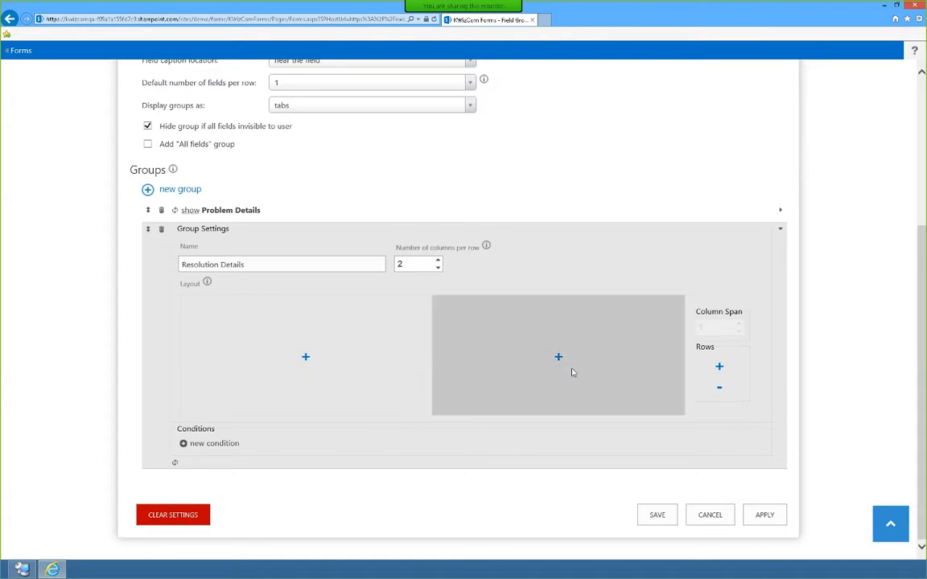
{"action": "left_click", "coordinate": [306, 360]}
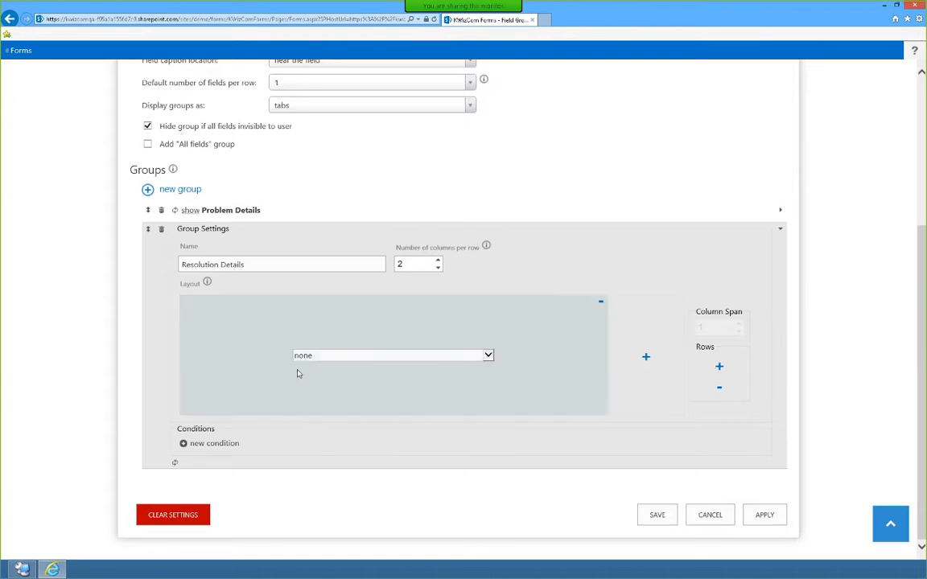
{"action": "left_click", "coordinate": [302, 359]}
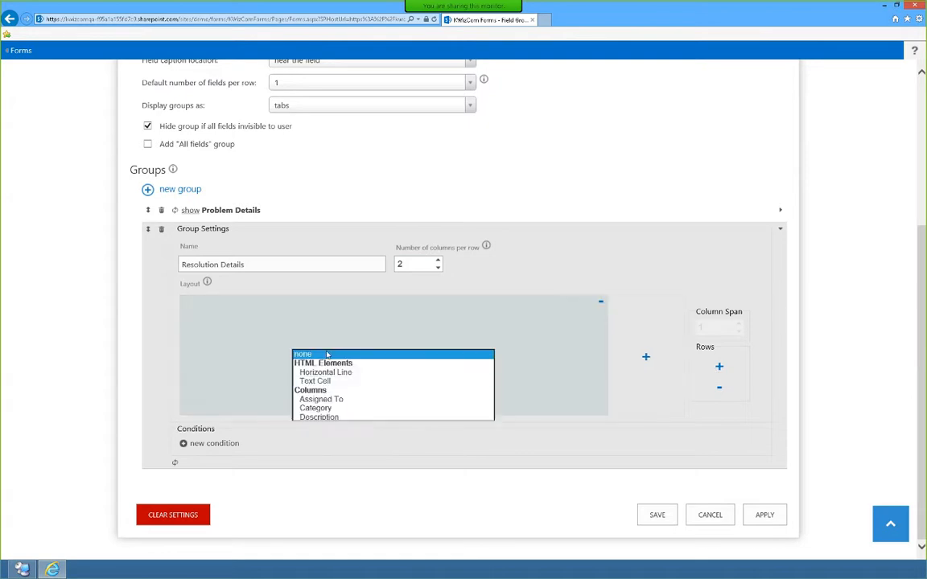
{"action": "left_click", "coordinate": [336, 399]}
{"action": "left_click", "coordinate": [644, 358]}
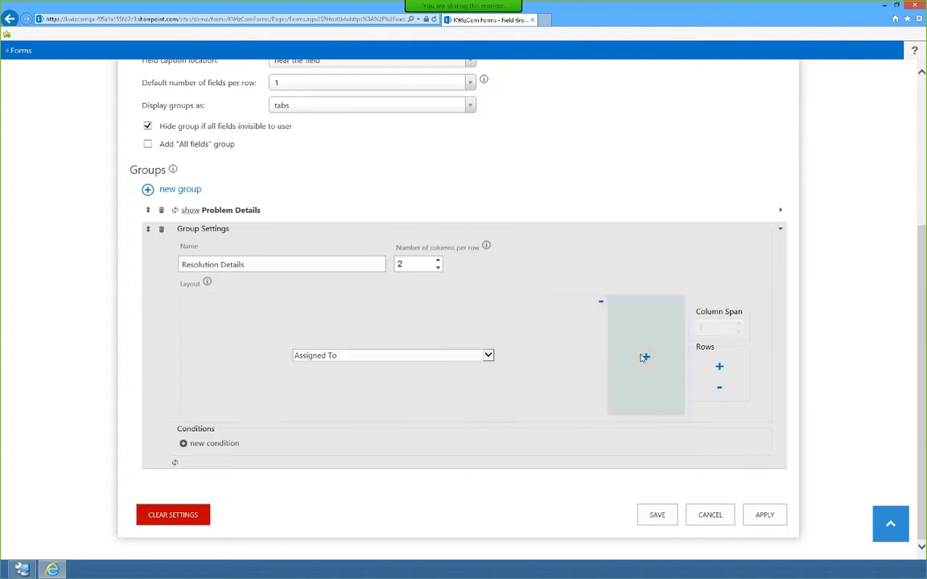
{"action": "left_click", "coordinate": [555, 355]}
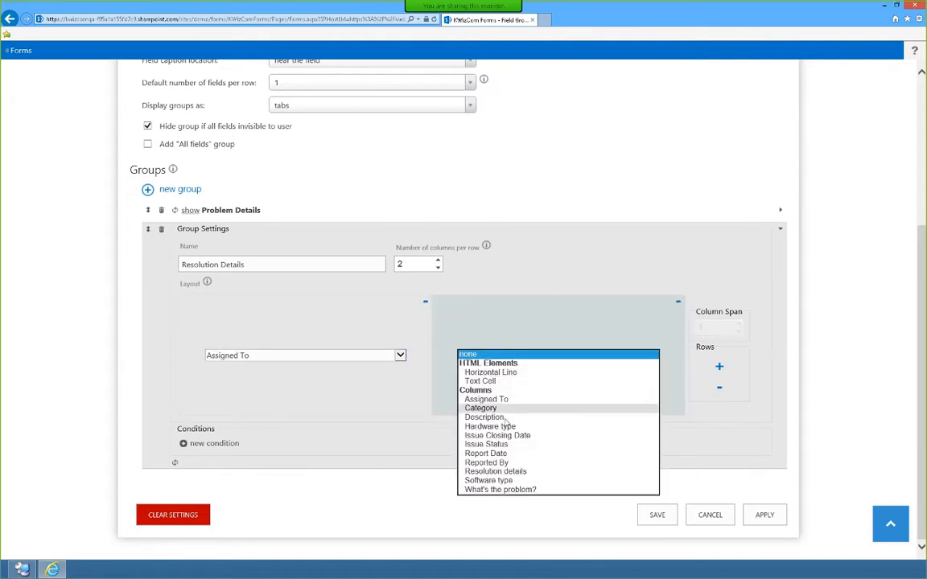
{"action": "left_click", "coordinate": [486, 444]}
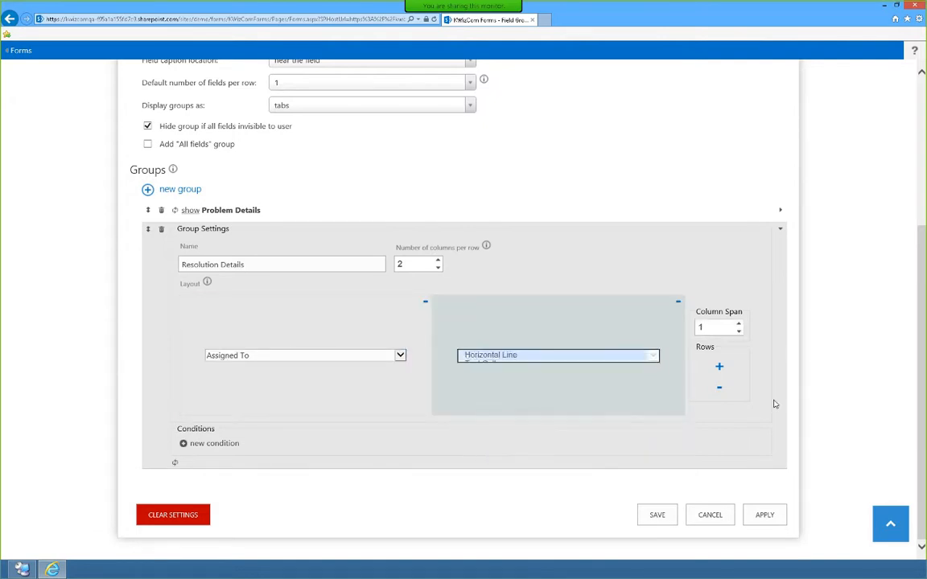
Add a second row to the Resolution Details layout holding the Resolution details field with a column span of 2
{"action": "left_click", "coordinate": [720, 368]}
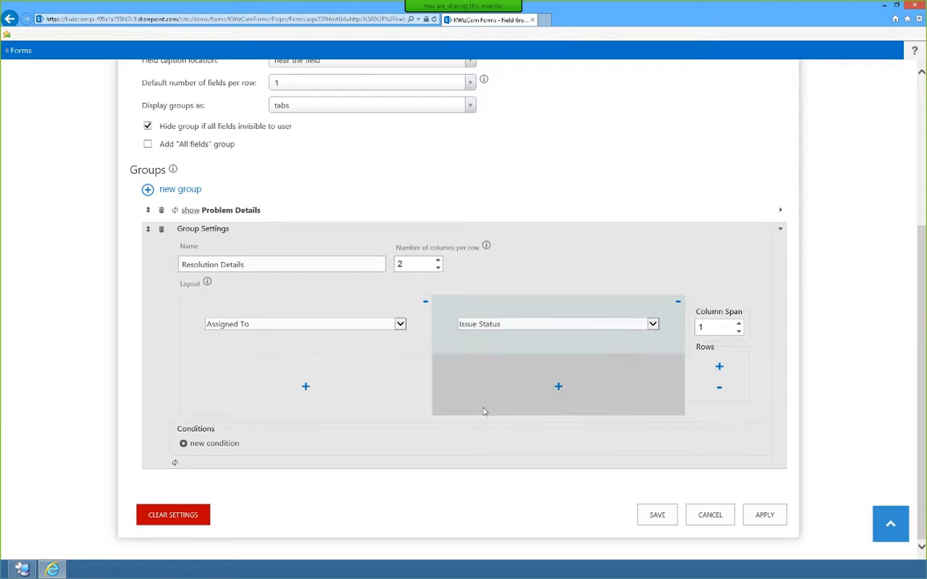
{"action": "left_click", "coordinate": [306, 387]}
{"action": "left_click", "coordinate": [304, 386]}
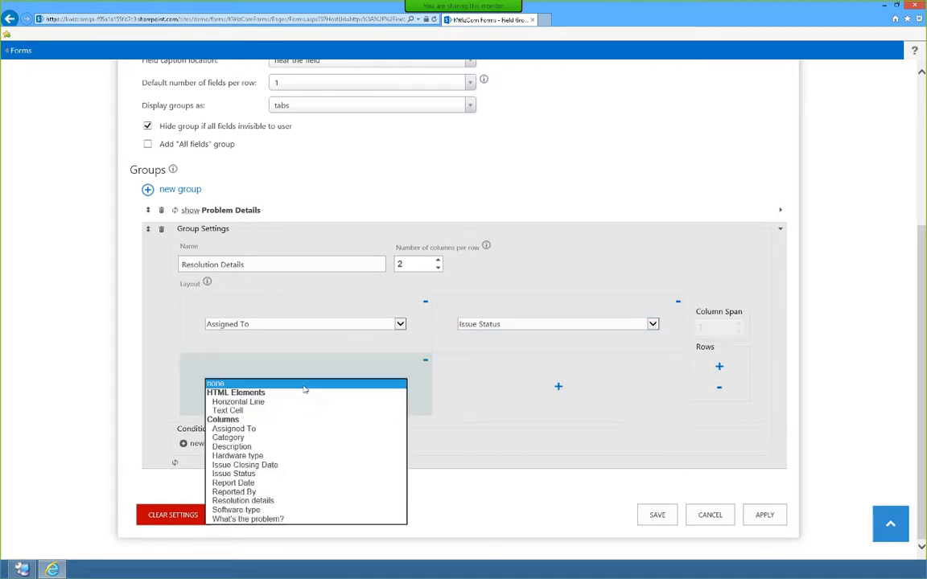
{"action": "left_click", "coordinate": [294, 500]}
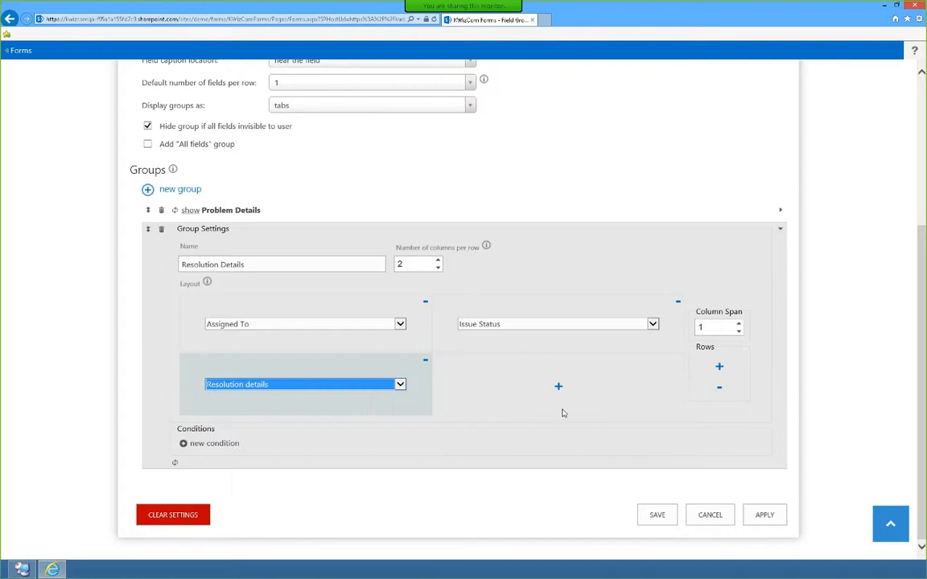
{"action": "left_click", "coordinate": [738, 324]}
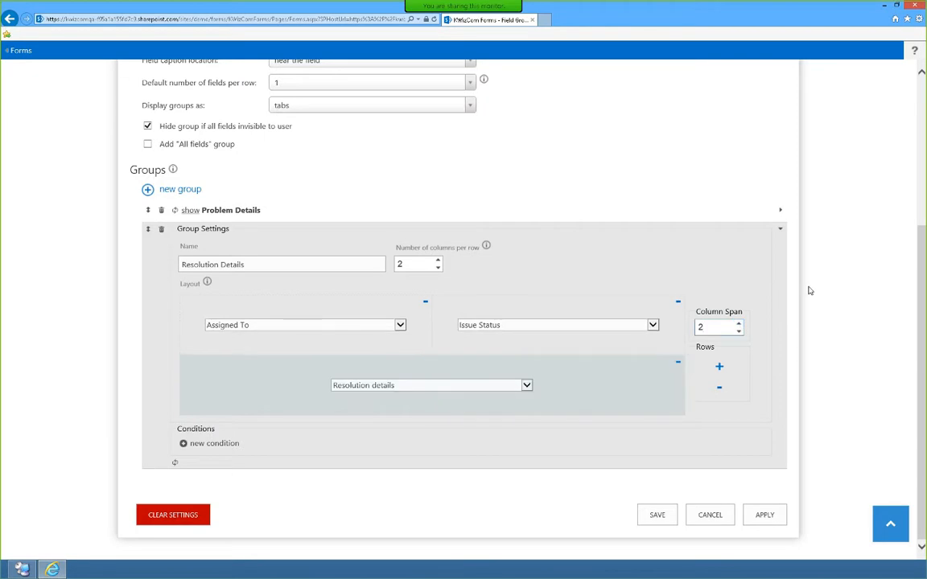
Apply and save the field group settings, and return to the IT Helpdesk list
{"action": "left_click", "coordinate": [766, 515]}
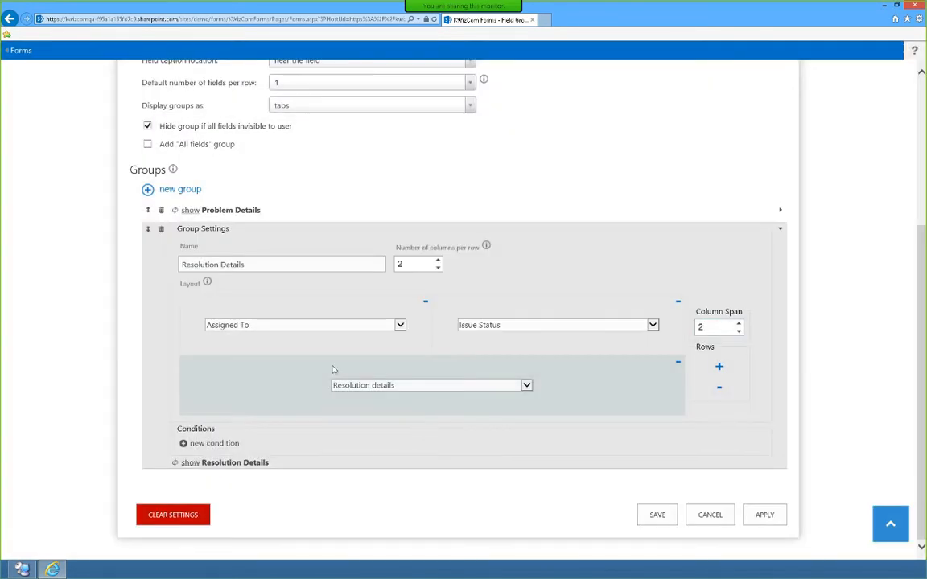
{"action": "left_click", "coordinate": [657, 515]}
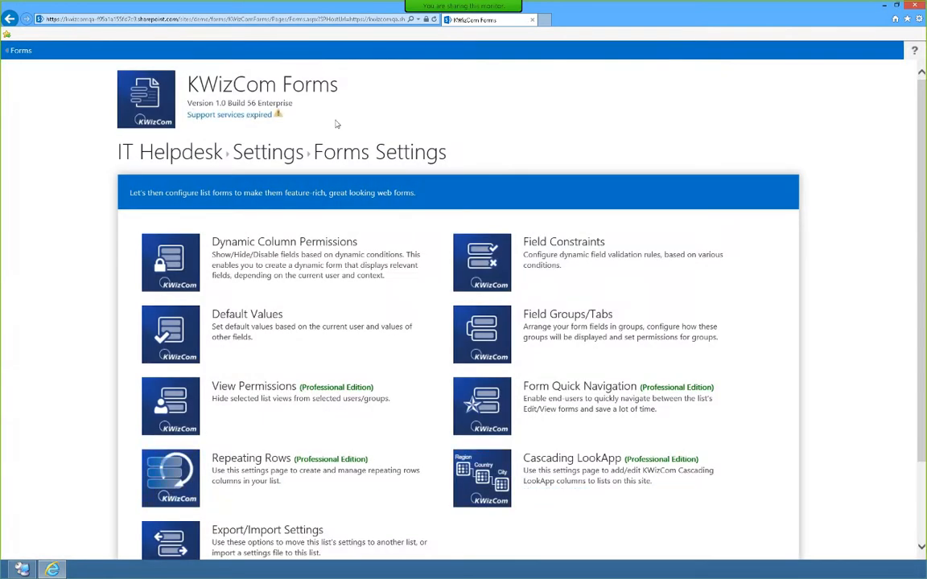
{"action": "left_click", "coordinate": [20, 53]}
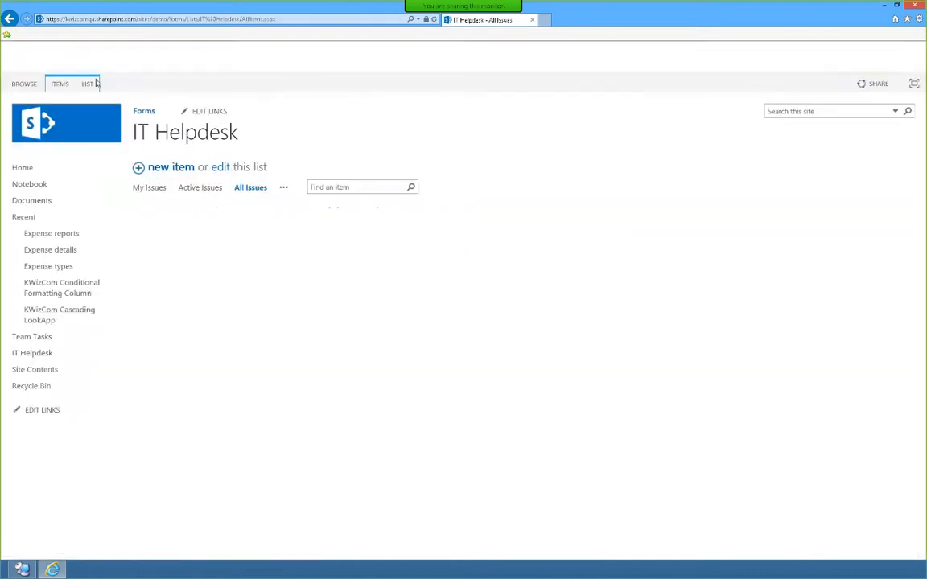
Start a new helpdesk item with the problem "Keyboard not working" and enter the reporter's name under Reported By
{"action": "left_click", "coordinate": [142, 170]}
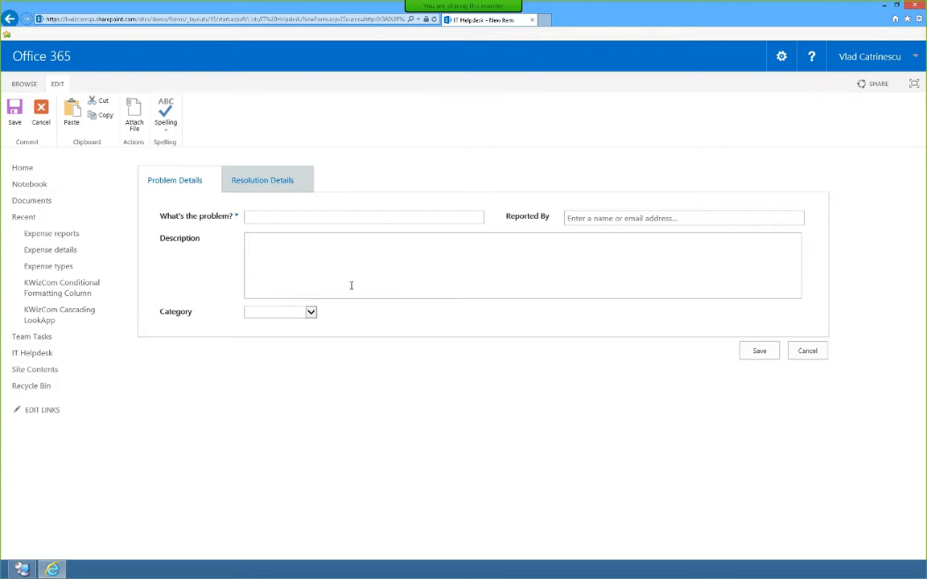
{"action": "left_click", "coordinate": [273, 213]}
{"action": "type", "text": "Keyboard not working"}
{"action": "key", "text": "Tab"}
{"action": "type", "text": "vlad"}
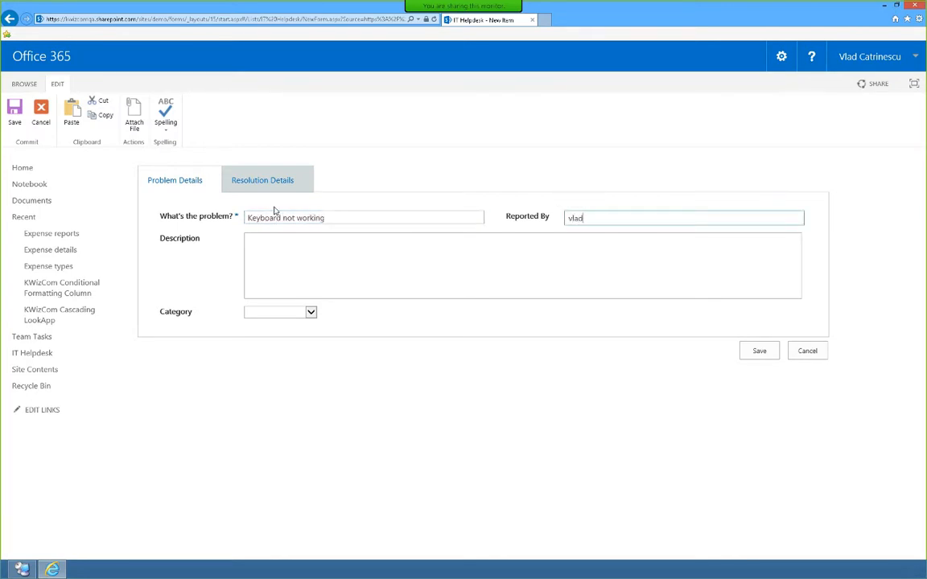
{"action": "left_click", "coordinate": [585, 236]}
Enter the description "My Keyboard is not working anymore" and set the Category to Hardware
{"action": "left_click", "coordinate": [339, 281]}
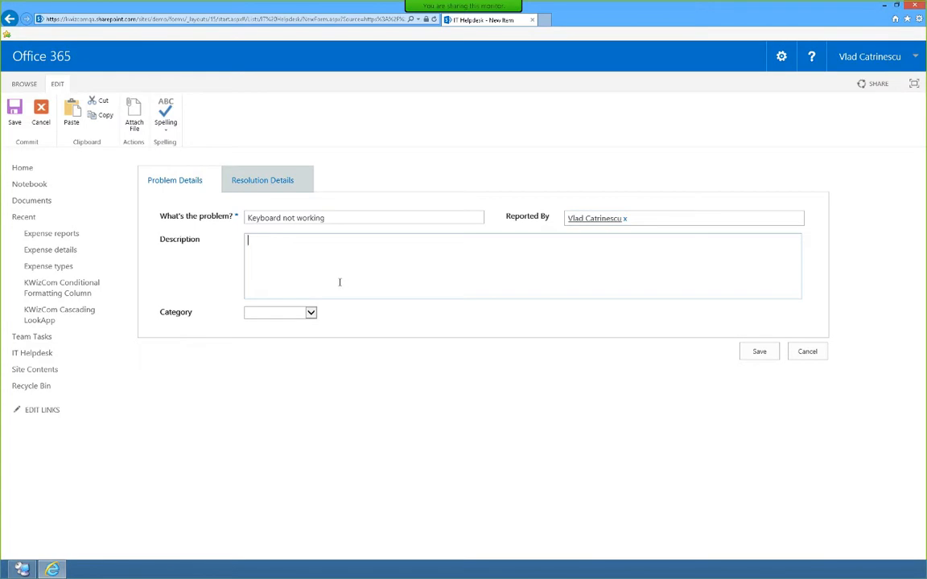
{"action": "type", "text": "My Keyboard is not working anymor"}
{"action": "left_click", "coordinate": [282, 312]}
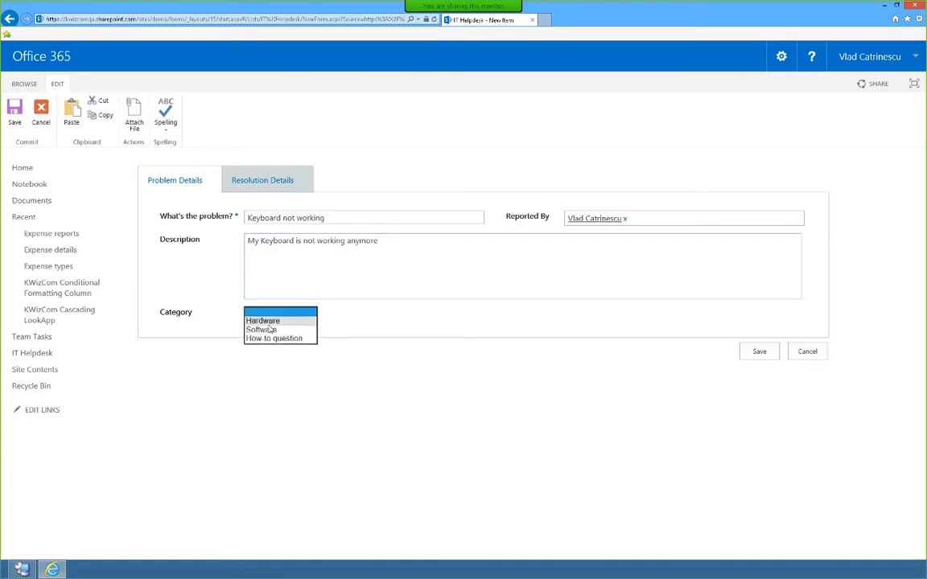
{"action": "left_click", "coordinate": [266, 319]}
Switch the Category to Software and back to Hardware twice to test the category-dependent type fields
{"action": "left_click", "coordinate": [281, 313]}
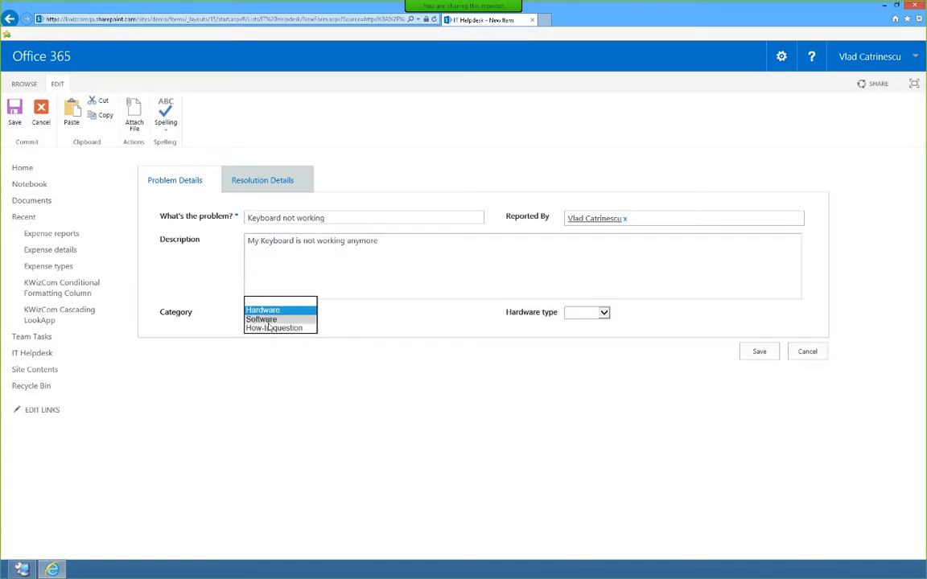
{"action": "left_click", "coordinate": [270, 321]}
{"action": "left_click", "coordinate": [266, 315]}
{"action": "left_click", "coordinate": [257, 303]}
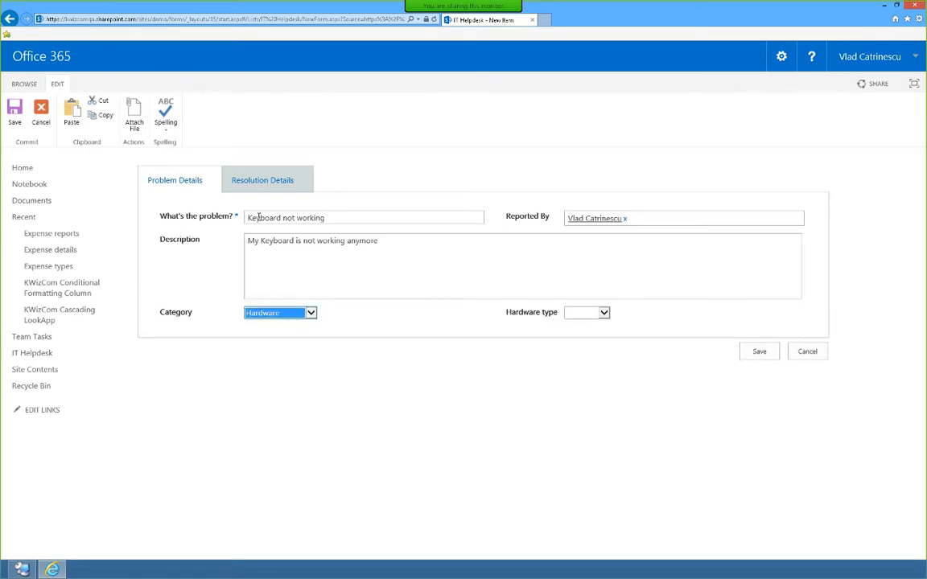
{"action": "left_click", "coordinate": [297, 314]}
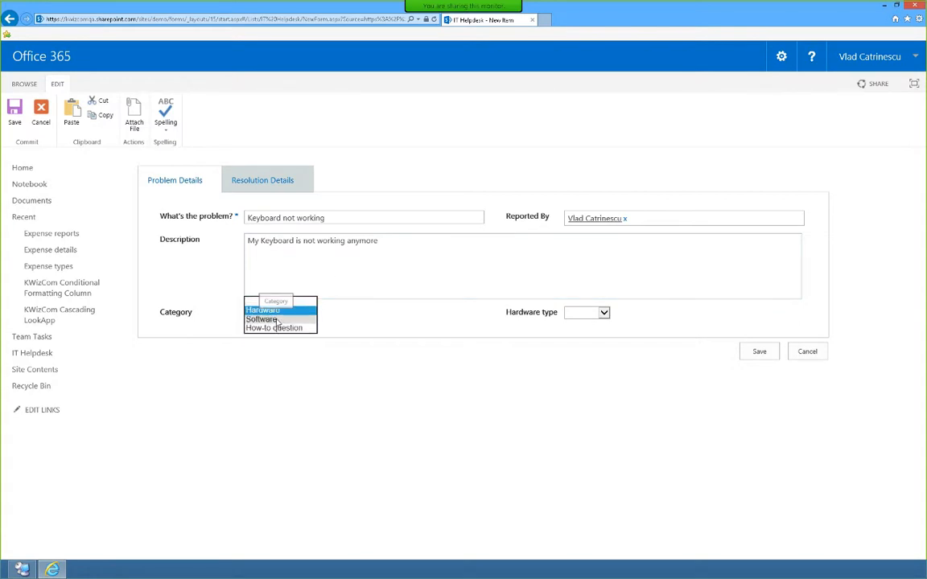
{"action": "left_click", "coordinate": [276, 320]}
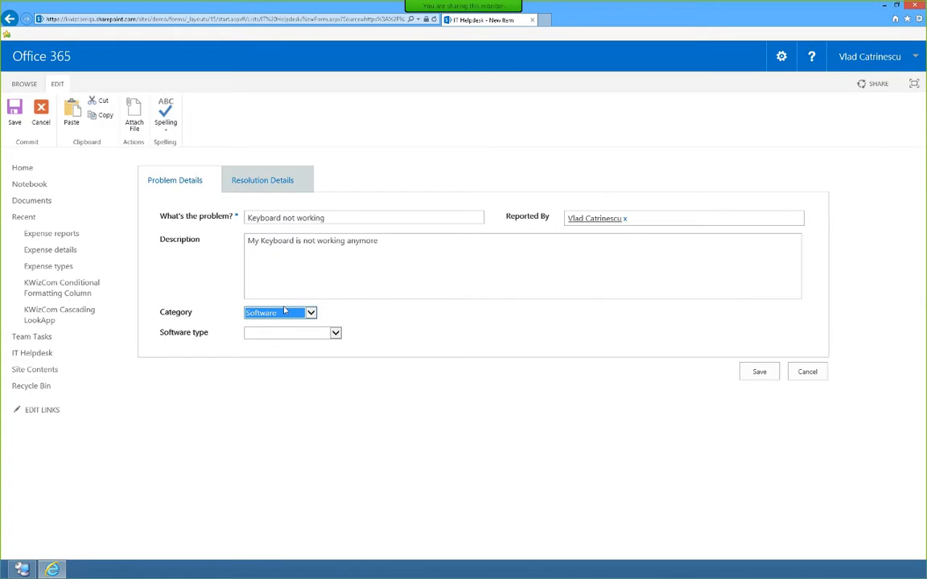
{"action": "left_click", "coordinate": [298, 313]}
{"action": "left_click", "coordinate": [287, 302]}
Set the Hardware type to Laptop on the new item
{"action": "left_click", "coordinate": [587, 314]}
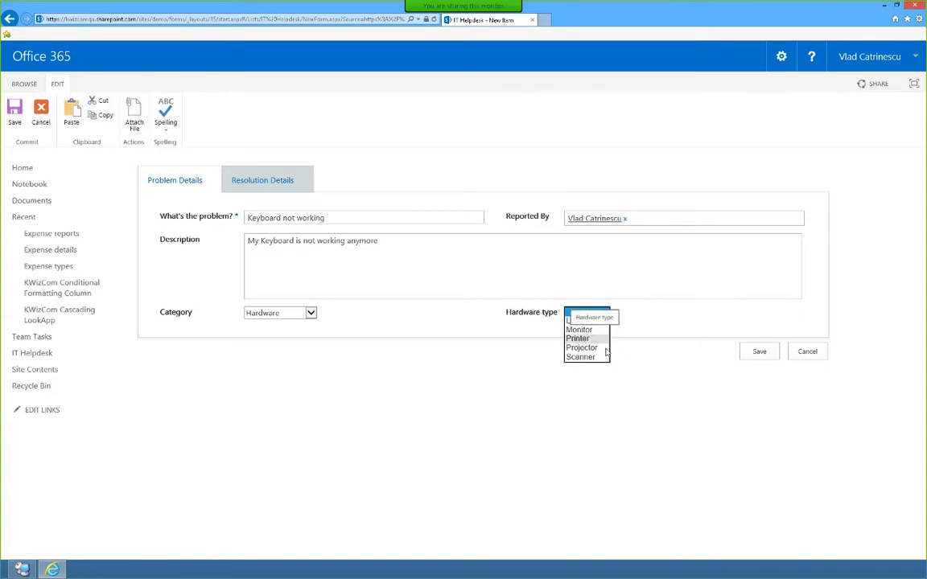
{"action": "left_click", "coordinate": [604, 322]}
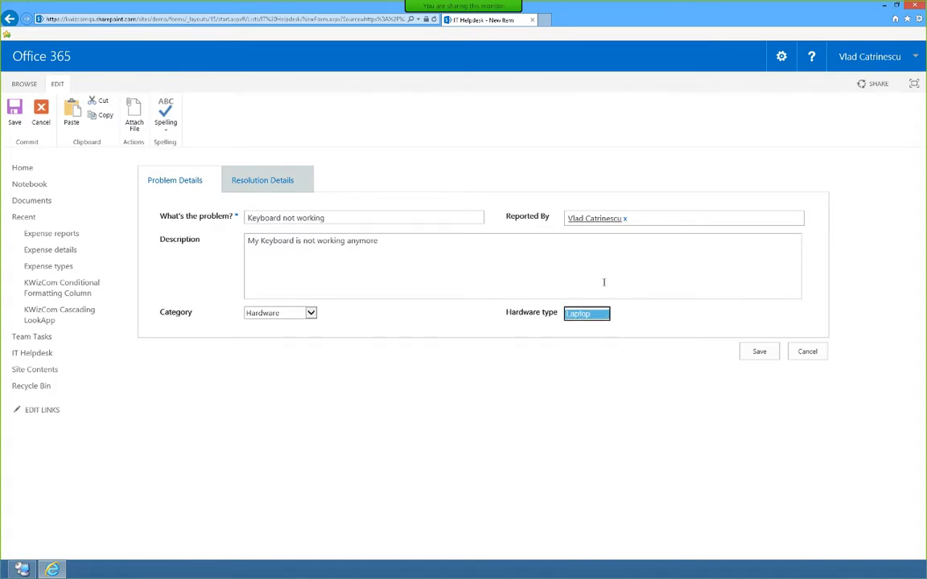
{"action": "left_click", "coordinate": [563, 258]}
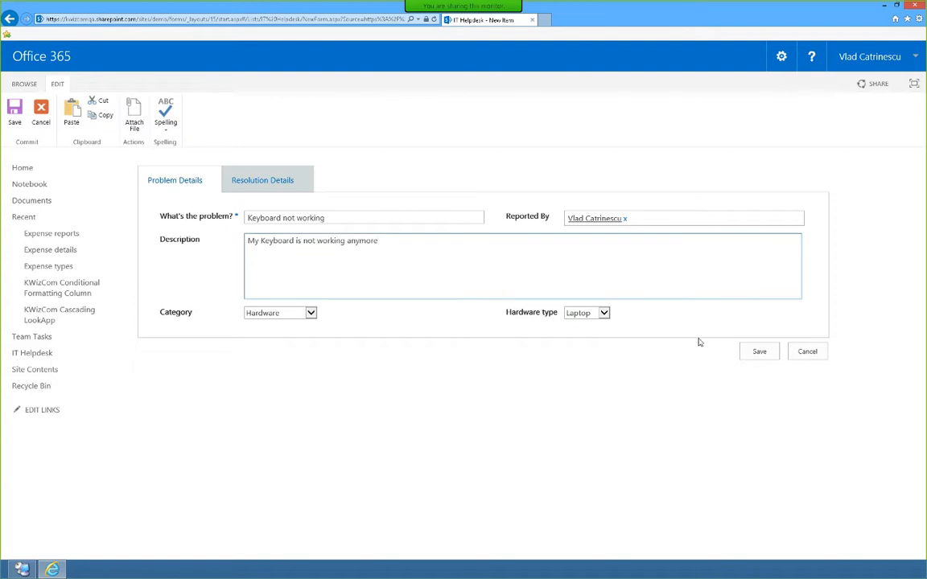
{"action": "left_click", "coordinate": [760, 352]}
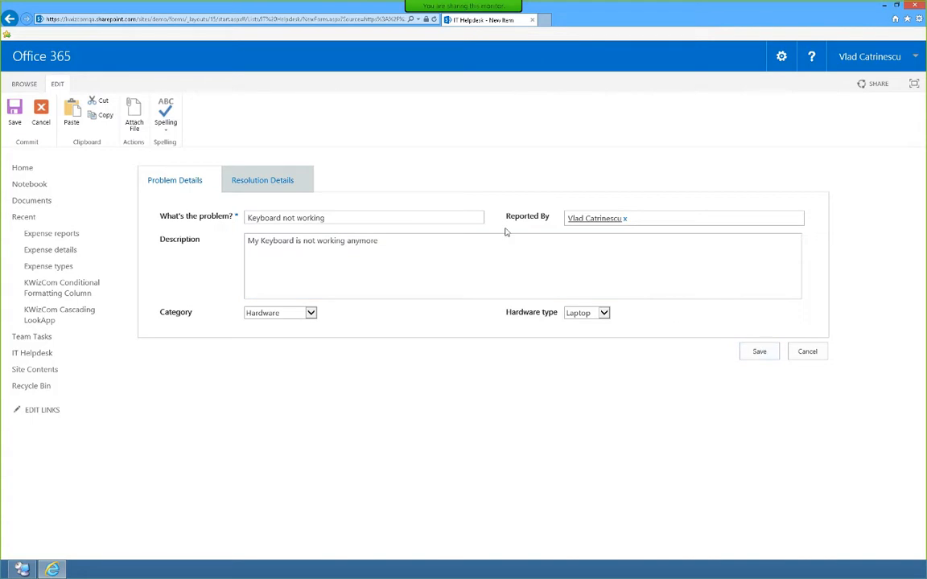
Under Resolution Details, enter the assignee's name and set Issue Status to In Progress, finishing back on Problem Details
{"action": "left_click", "coordinate": [273, 187]}
{"action": "left_click", "coordinate": [285, 218]}
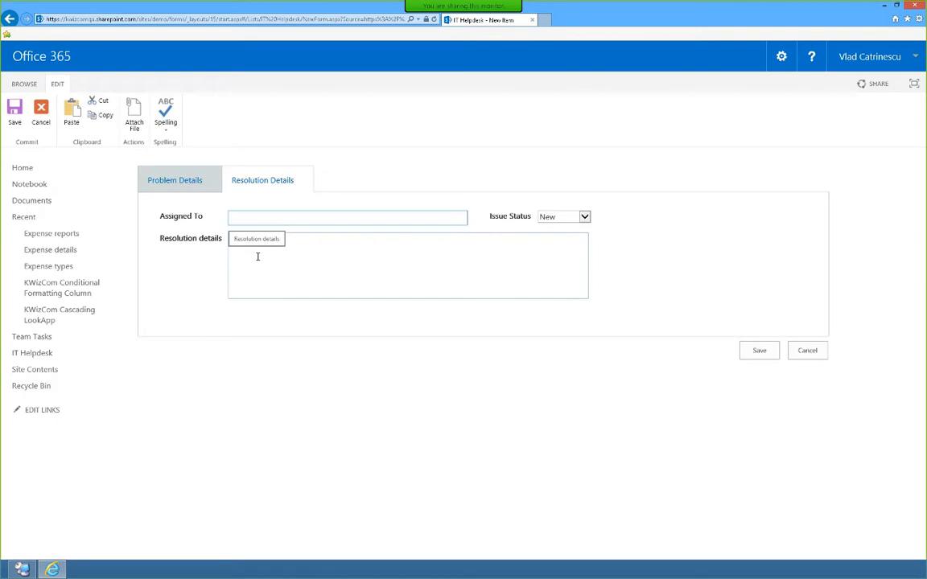
{"action": "type", "text": "v"}
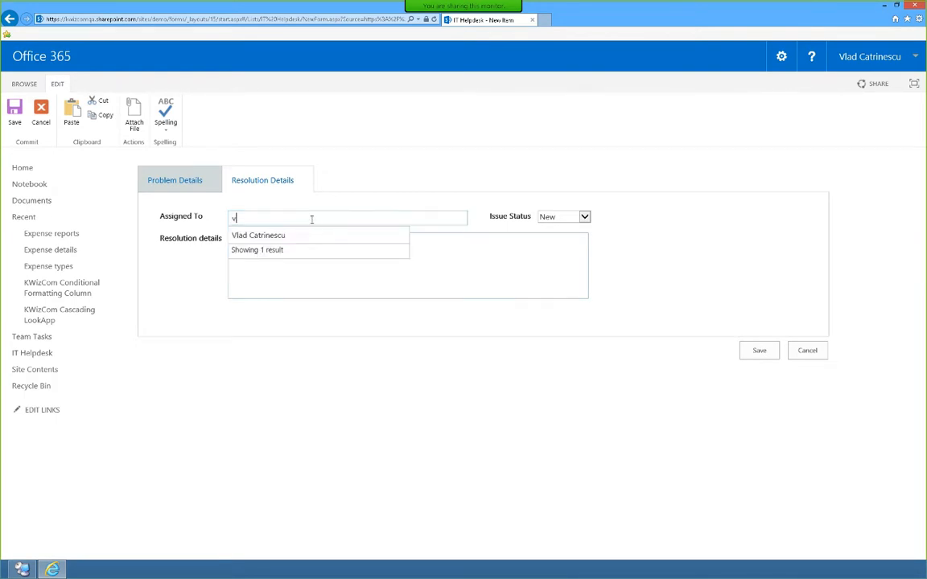
{"action": "left_click", "coordinate": [313, 236]}
{"action": "left_click", "coordinate": [566, 217]}
{"action": "left_click", "coordinate": [559, 225]}
{"action": "left_click", "coordinate": [421, 254]}
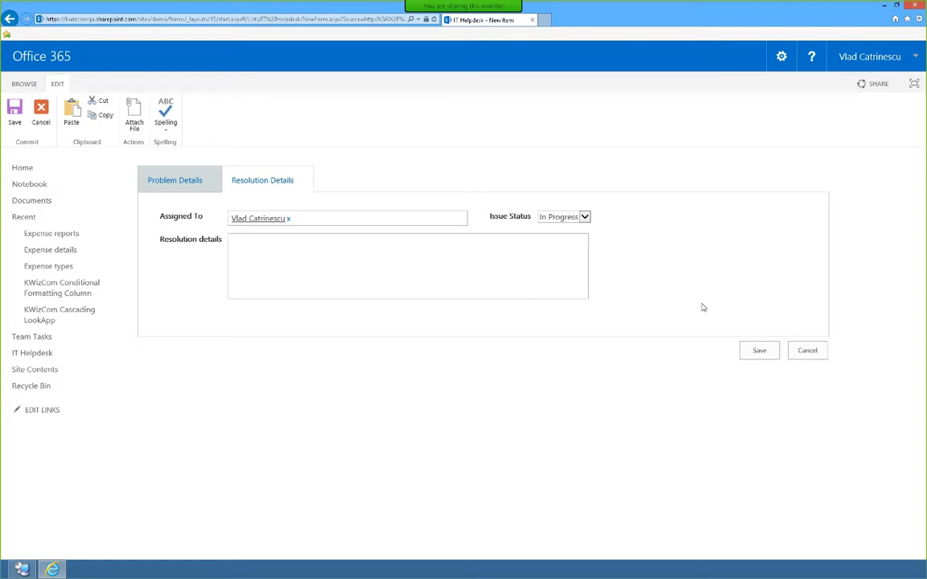
{"action": "left_click", "coordinate": [198, 181]}
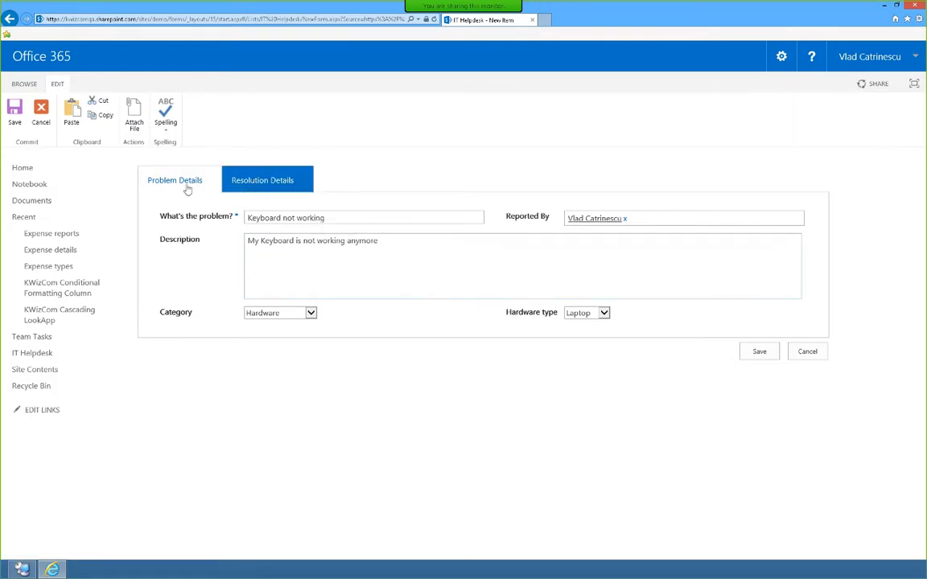
Check the Resolution Details tab and return to the Description under Problem Details in the new item form
{"action": "left_click", "coordinate": [259, 179]}
{"action": "left_click", "coordinate": [199, 197]}
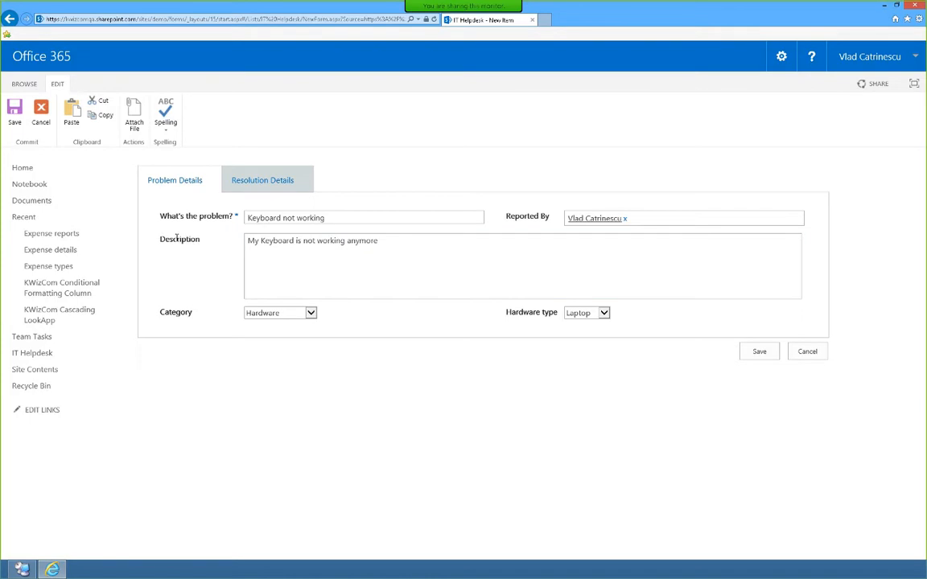
{"action": "left_click", "coordinate": [425, 271]}
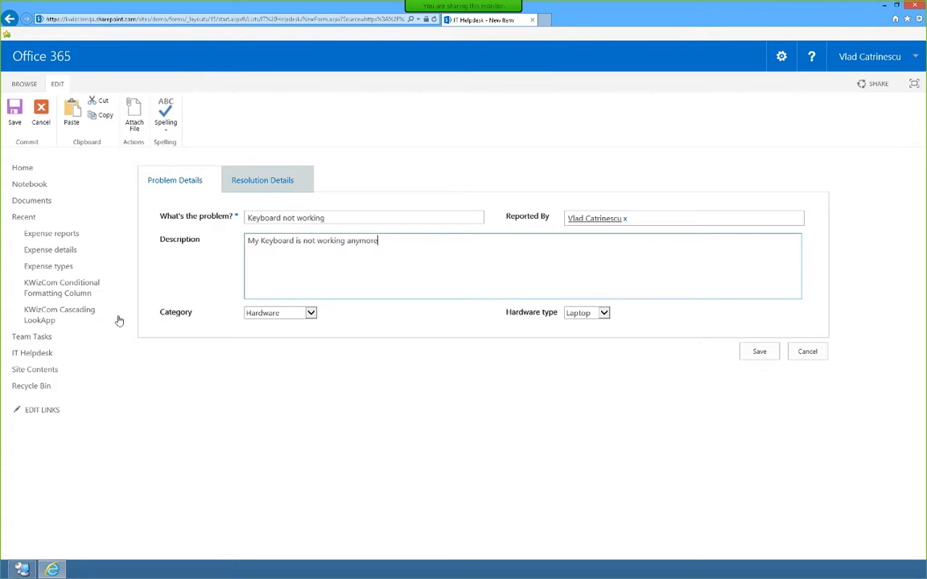
Open the Field Groups settings of the IT Helpdesk list and display the groups as accordion
{"action": "left_click", "coordinate": [31, 353]}
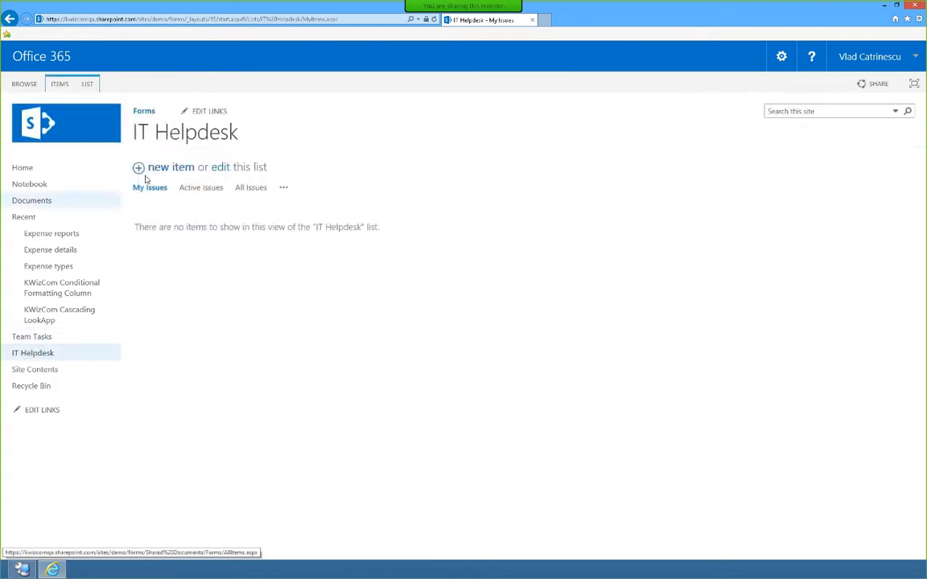
{"action": "left_click", "coordinate": [87, 85]}
{"action": "left_click", "coordinate": [824, 117]}
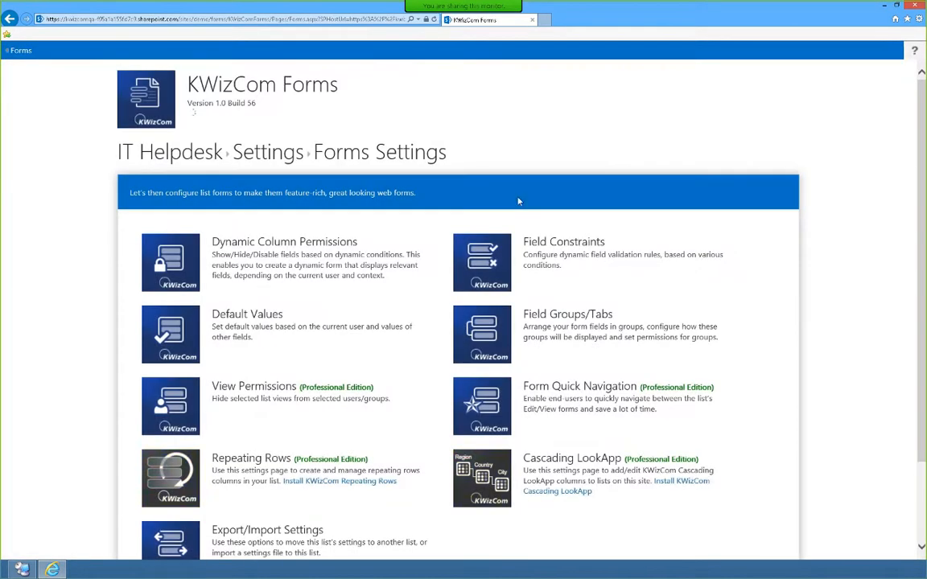
{"action": "left_click", "coordinate": [494, 330]}
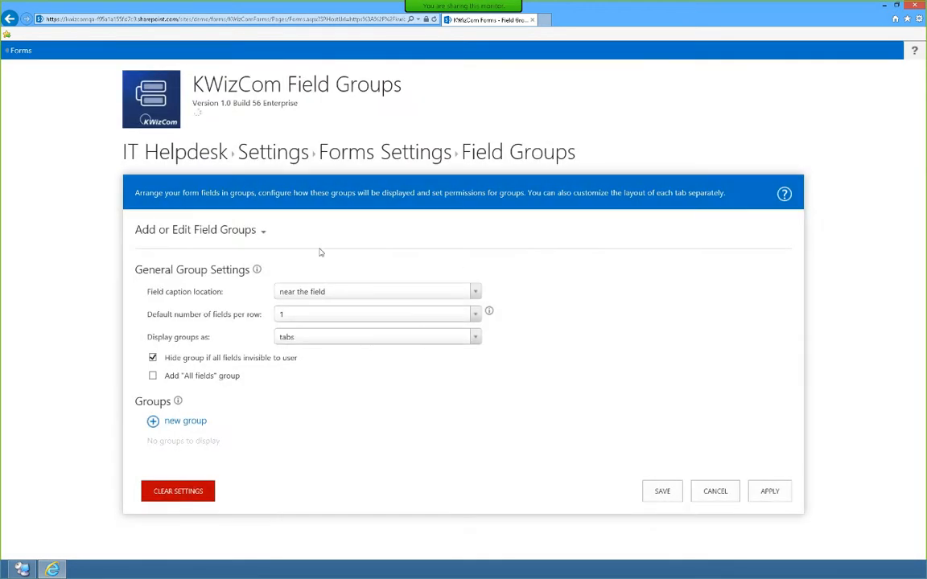
{"action": "left_click", "coordinate": [309, 338]}
{"action": "left_click", "coordinate": [304, 355]}
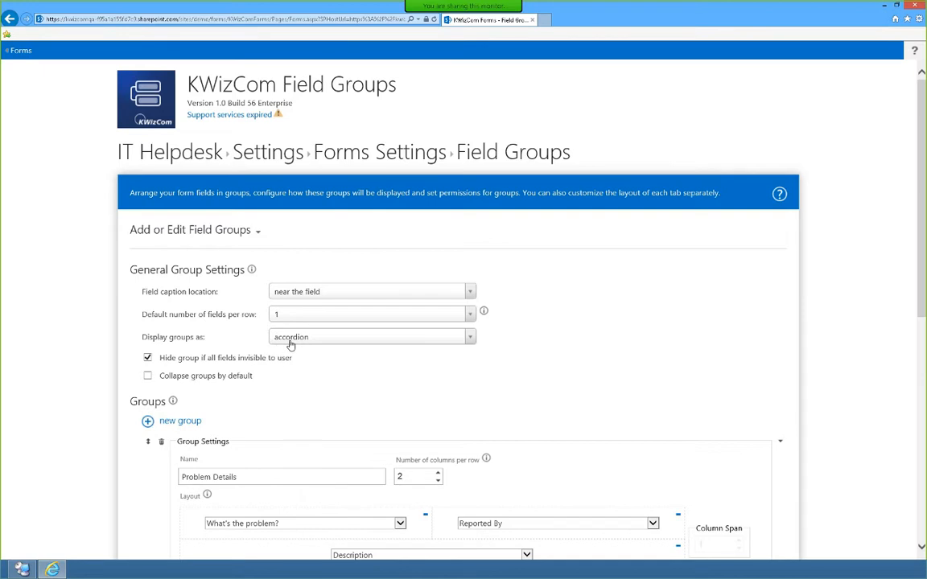
Collapse the groups by default and save the field group settings
{"action": "scroll", "coordinate": [290, 348], "scroll_direction": "down", "scroll_amount": 5}
{"action": "scroll", "coordinate": [164, 252], "scroll_direction": "up", "scroll_amount": 5}
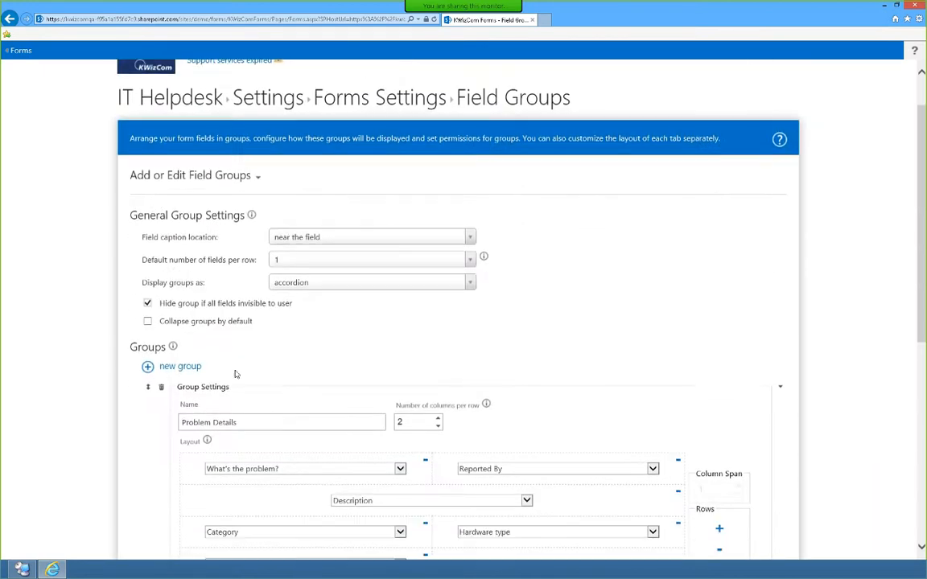
{"action": "scroll", "coordinate": [158, 321], "scroll_direction": "down", "scroll_amount": 1}
{"action": "left_click", "coordinate": [147, 284]}
{"action": "scroll", "coordinate": [148, 286], "scroll_direction": "down", "scroll_amount": 5}
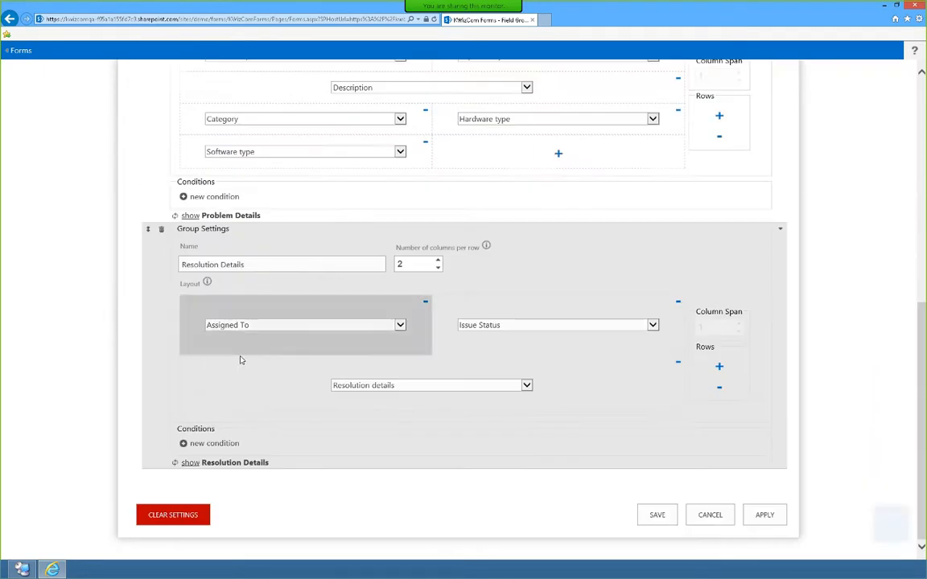
{"action": "left_click", "coordinate": [764, 515]}
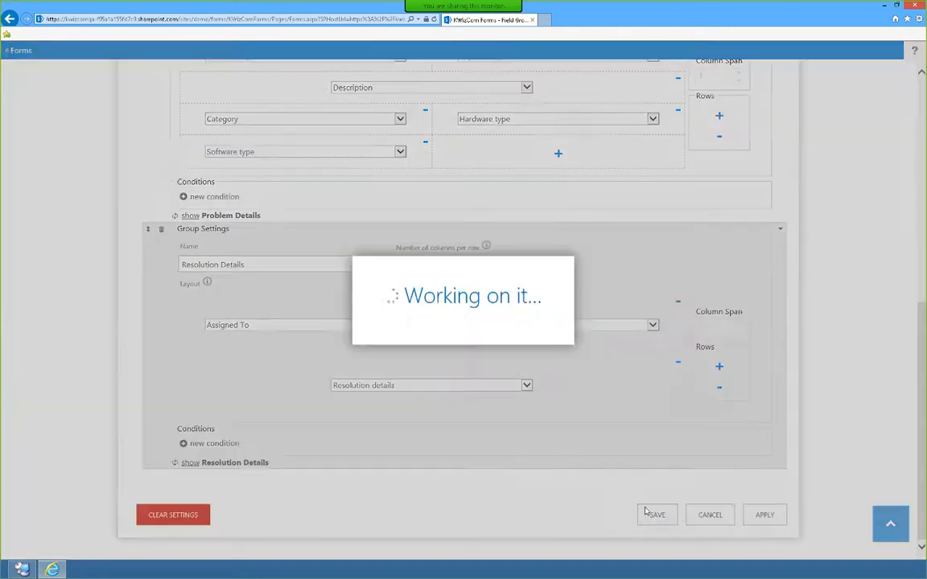
{"action": "left_click", "coordinate": [657, 516]}
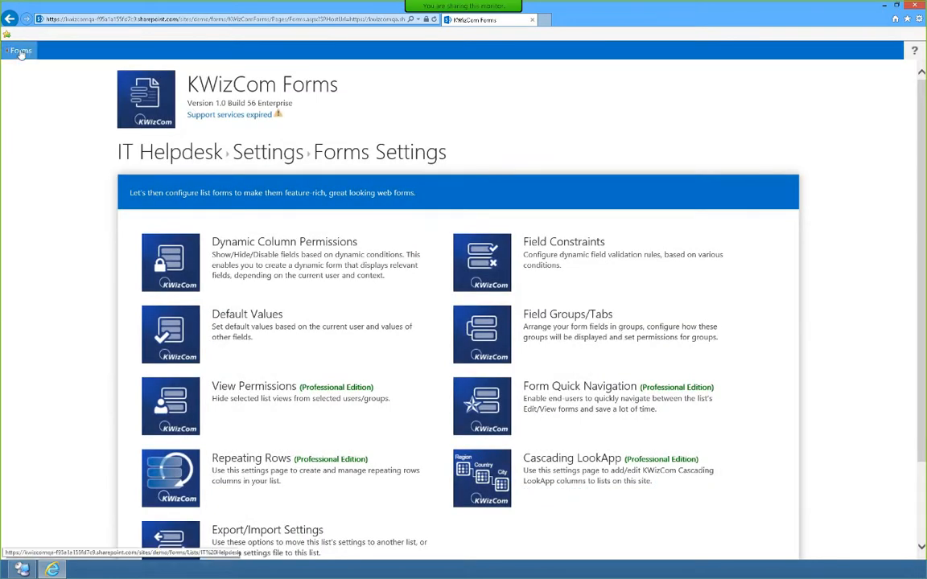
Check the accordion layout in a new IT Helpdesk item by expanding Problem Details and Resolution Details, then return to the list
{"action": "left_click", "coordinate": [21, 52]}
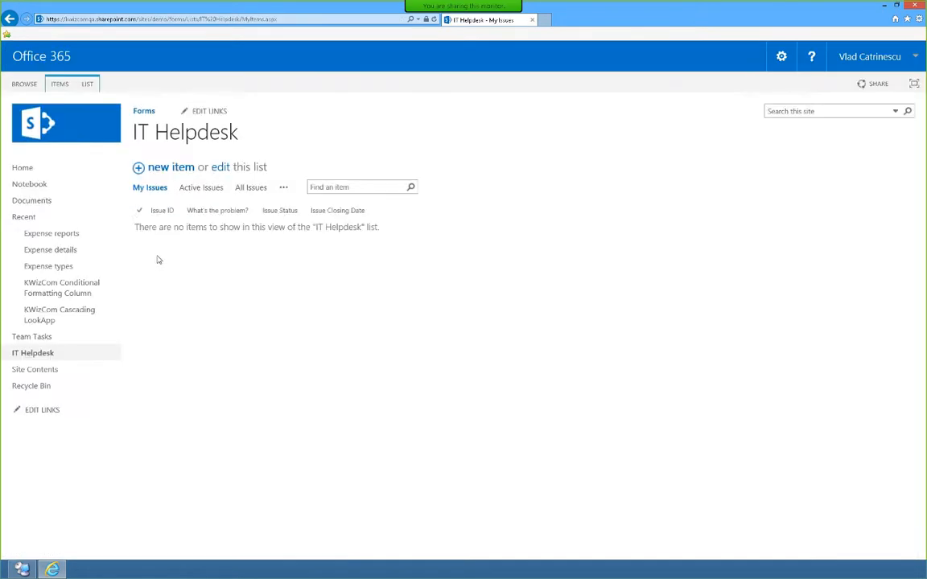
{"action": "left_click", "coordinate": [166, 173]}
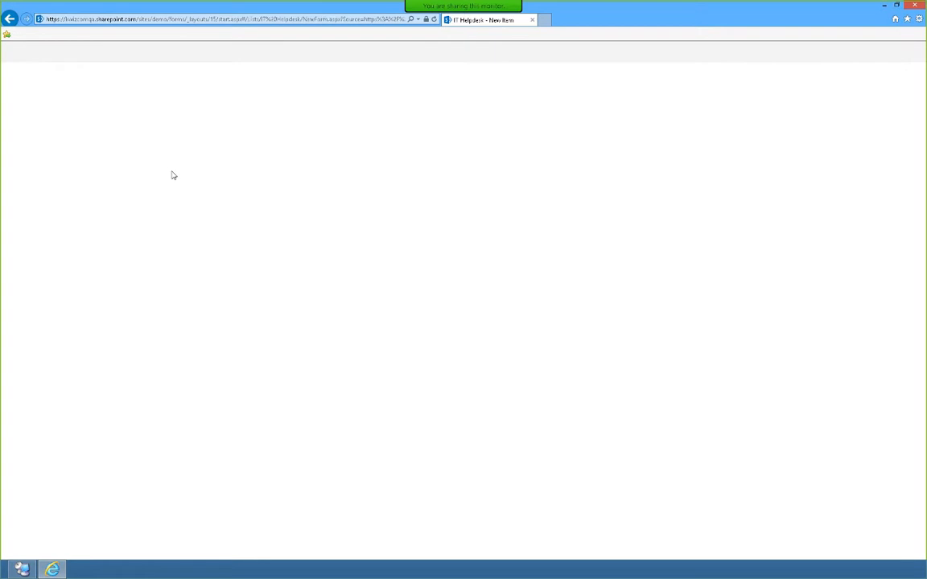
{"action": "left_click", "coordinate": [205, 183]}
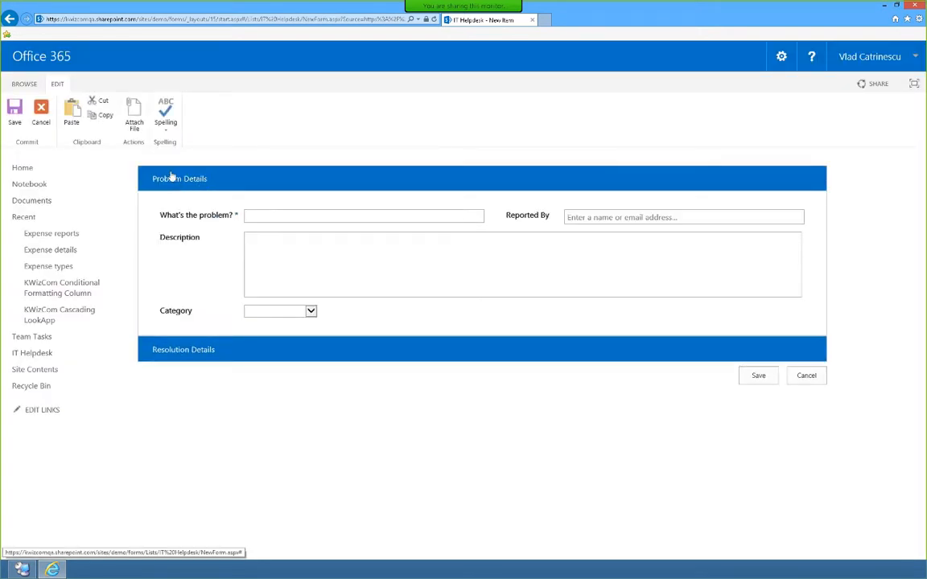
{"action": "left_click", "coordinate": [187, 350]}
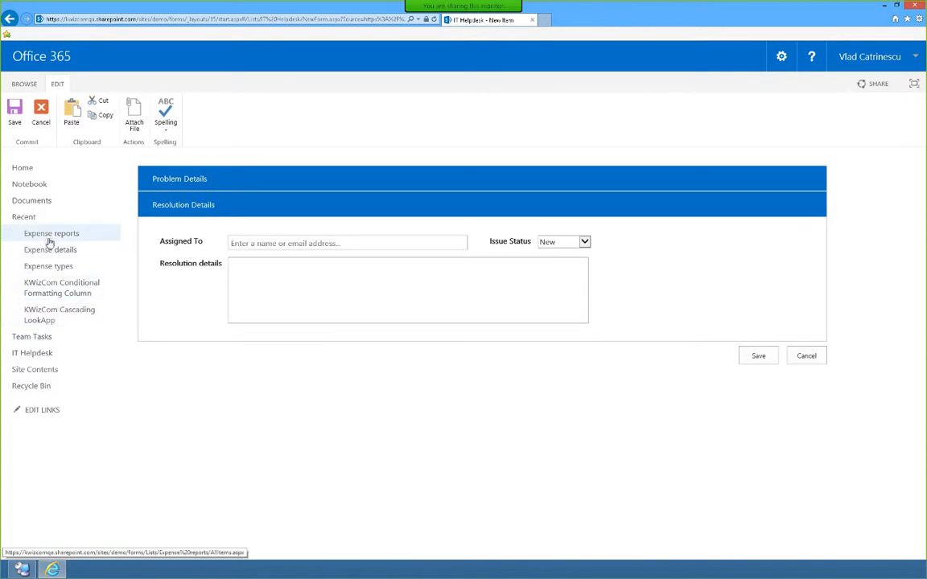
{"action": "left_click", "coordinate": [32, 353]}
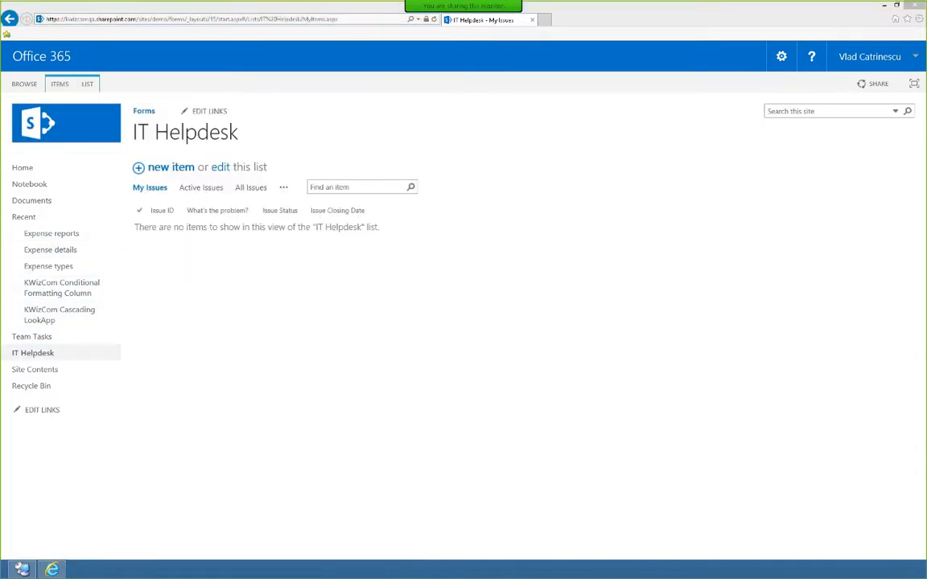
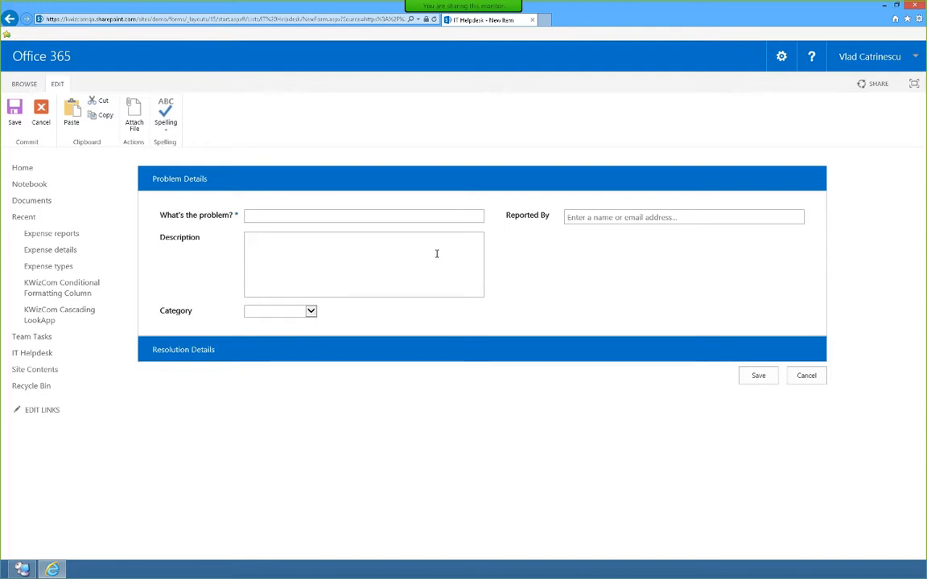
Open the KWizCom Default Values settings for the IT Helpdesk list
{"action": "left_click", "coordinate": [53, 352]}
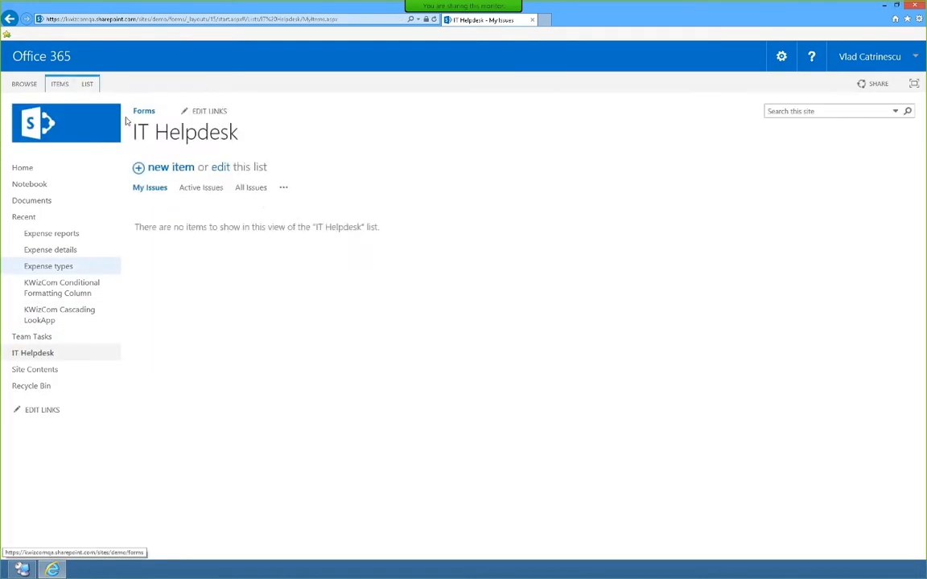
{"action": "left_click", "coordinate": [87, 84]}
{"action": "left_click", "coordinate": [821, 119]}
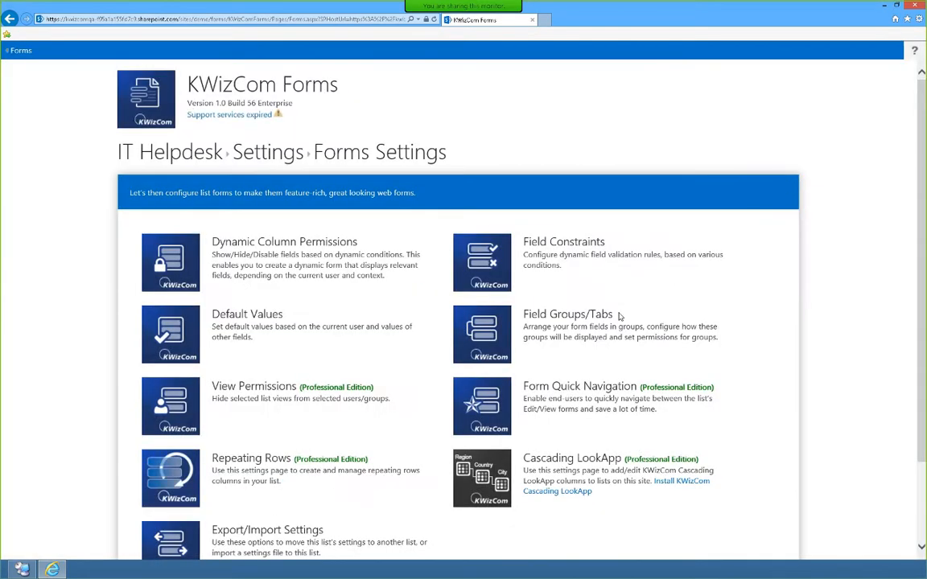
{"action": "scroll", "coordinate": [598, 314], "scroll_direction": "down", "scroll_amount": 1}
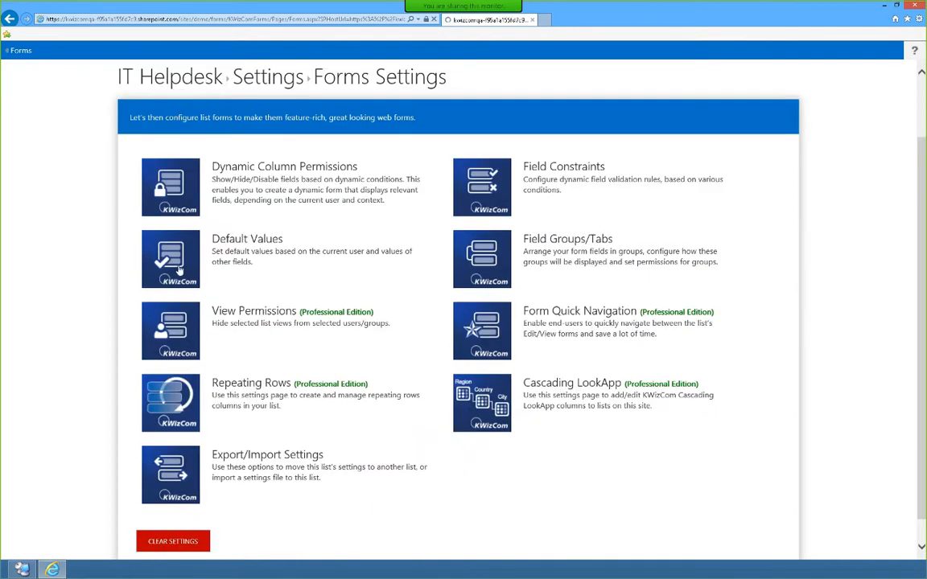
{"action": "left_click", "coordinate": [162, 244]}
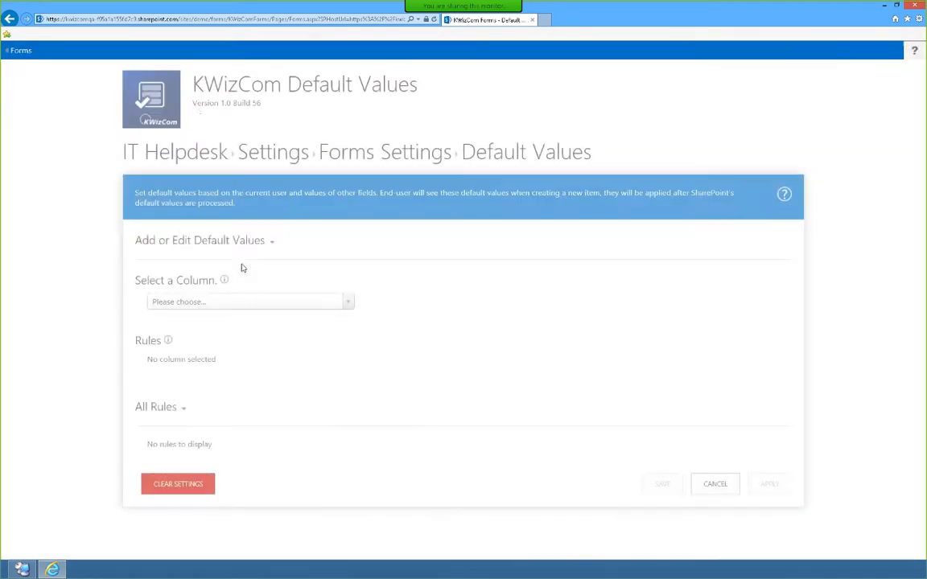
Add a default value rule for the Reported By column with [Me] as the default value
{"action": "left_click", "coordinate": [236, 303]}
{"action": "scroll", "coordinate": [241, 342], "scroll_direction": "down", "scroll_amount": 1}
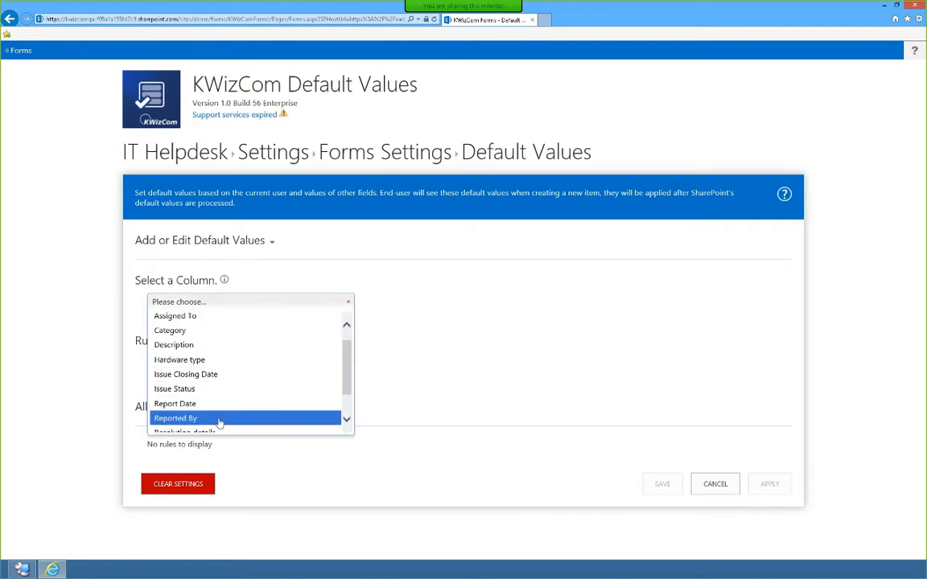
{"action": "left_click", "coordinate": [217, 418]}
{"action": "left_click", "coordinate": [185, 359]}
{"action": "scroll", "coordinate": [232, 389], "scroll_direction": "down", "scroll_amount": 1}
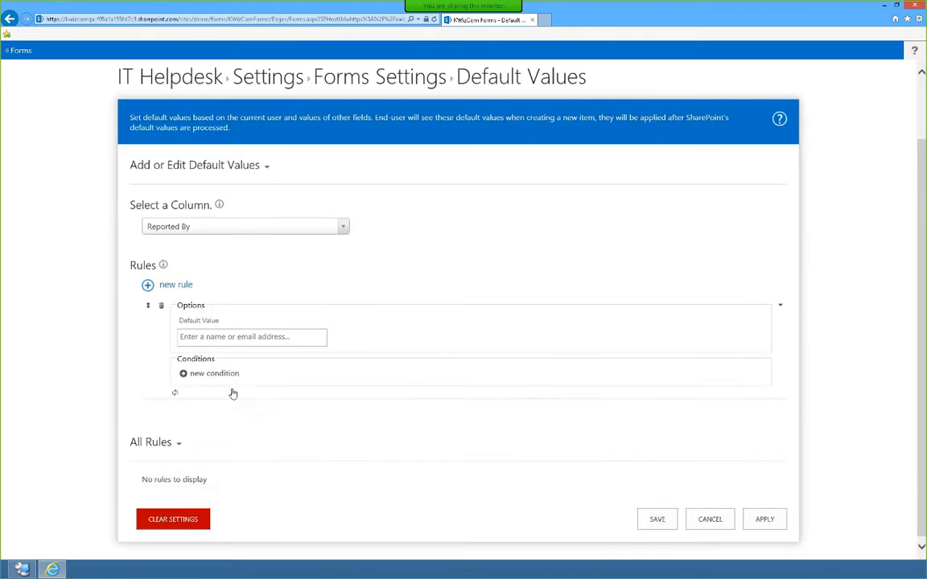
{"action": "left_click", "coordinate": [242, 333]}
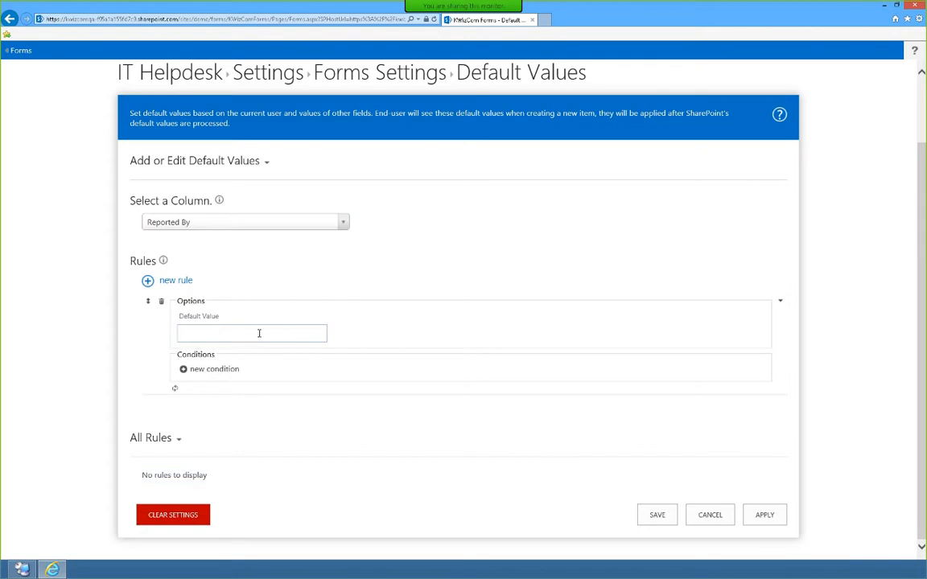
{"action": "type", "text": "["}
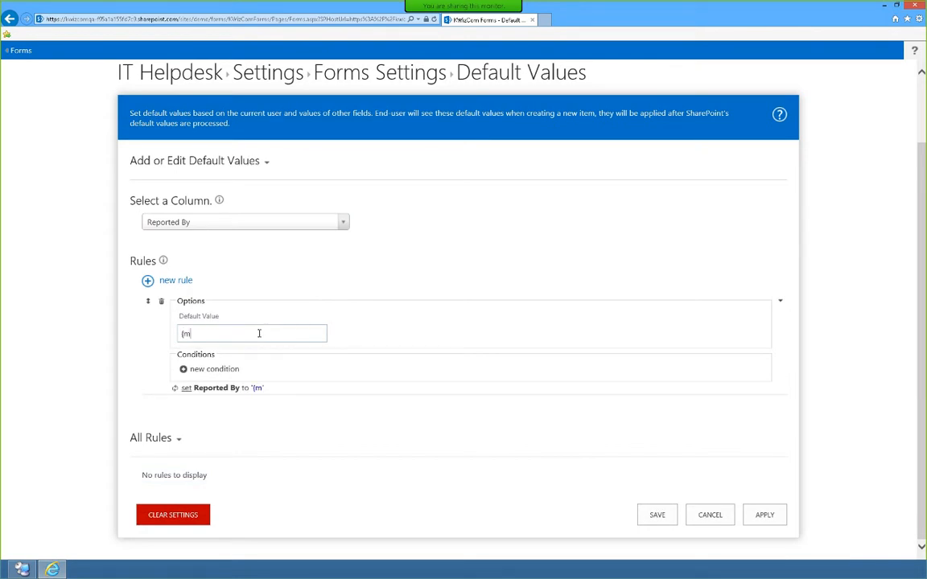
{"action": "type", "text": "Me]"}
{"action": "left_click", "coordinate": [361, 308]}
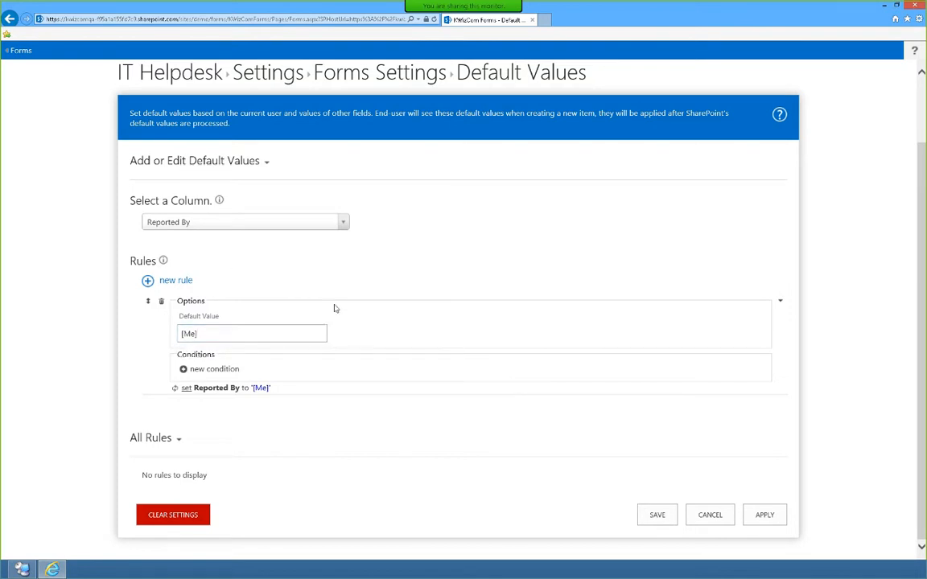
Add the condition that the current user is not in Helpdesk to the Reported By rule, and save the default values
{"action": "left_click", "coordinate": [196, 371]}
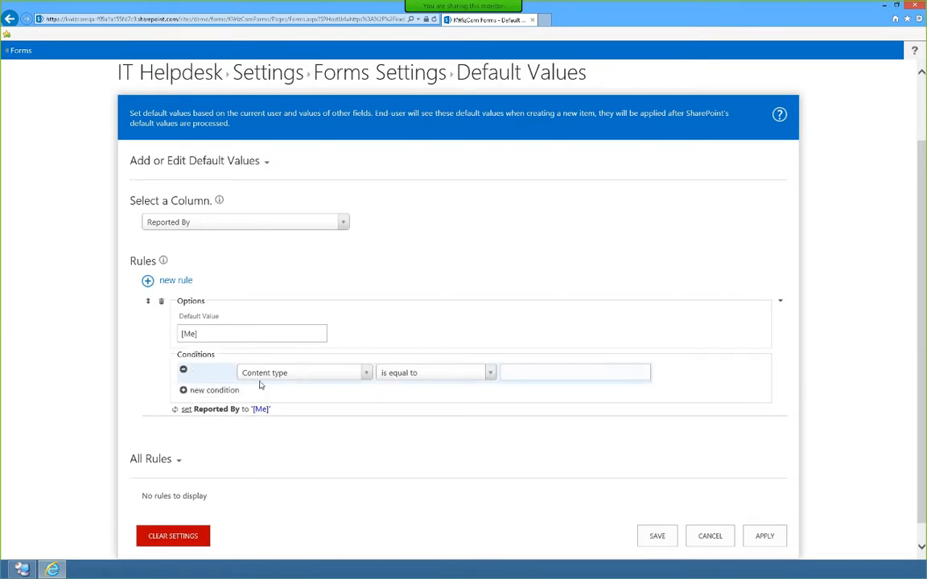
{"action": "left_click", "coordinate": [242, 372]}
{"action": "left_click", "coordinate": [278, 405]}
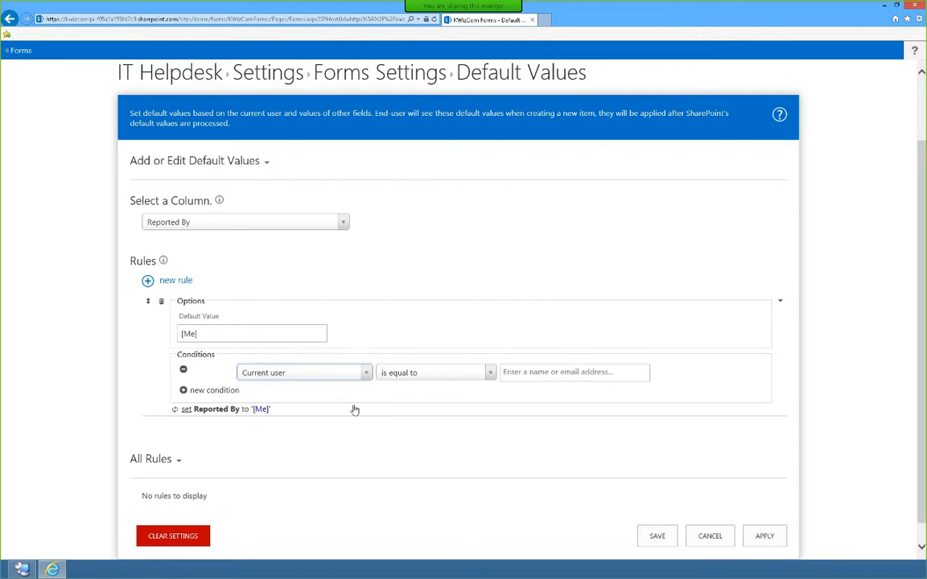
{"action": "left_click", "coordinate": [430, 372]}
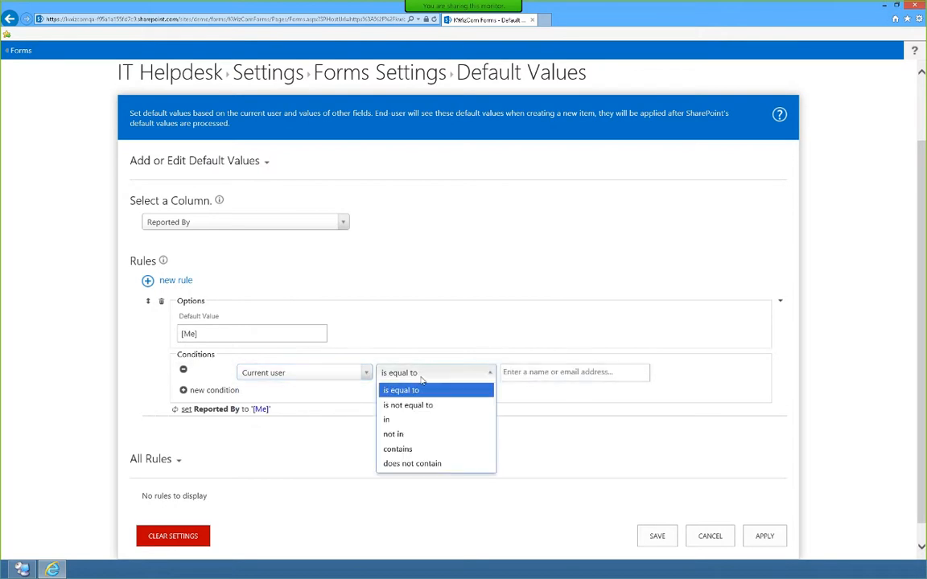
{"action": "left_click", "coordinate": [427, 434]}
{"action": "left_click", "coordinate": [562, 372]}
{"action": "type", "text": "Help"}
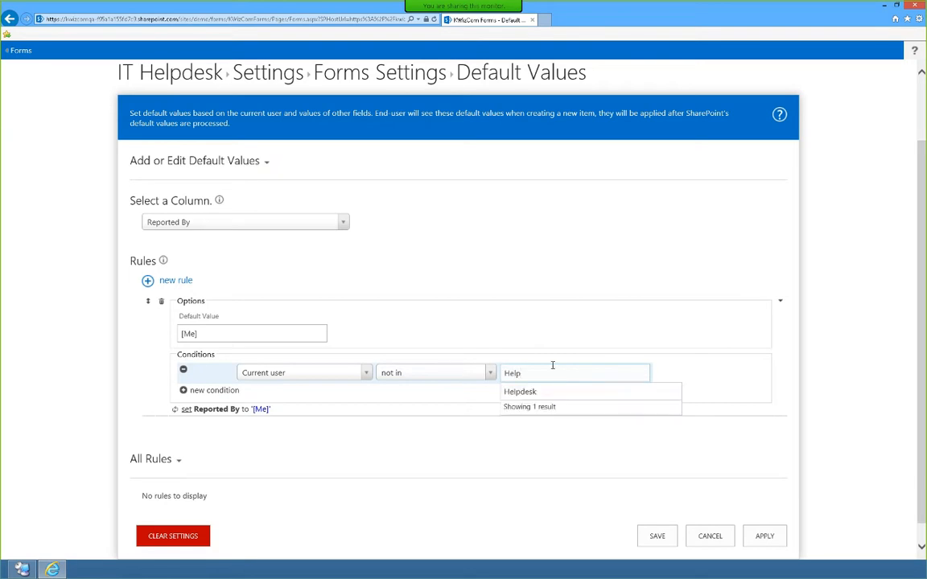
{"action": "left_click", "coordinate": [528, 393]}
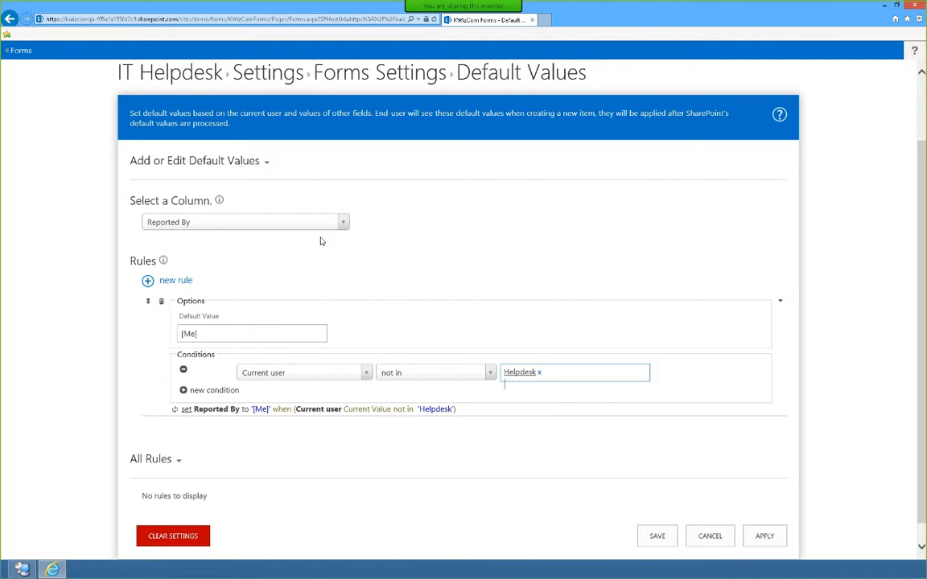
{"action": "left_click", "coordinate": [667, 541]}
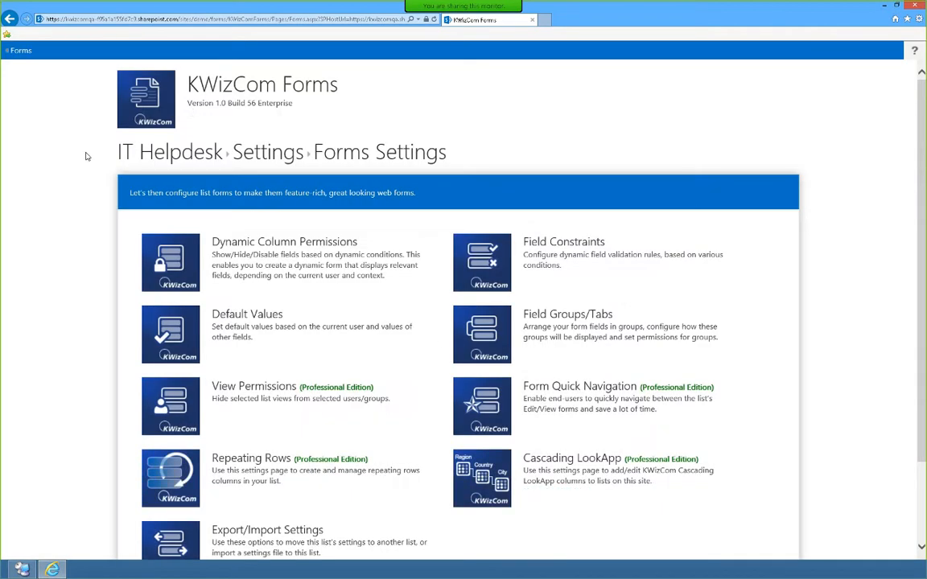
Check the Reported By default in a new IT Helpdesk item's Problem Details, resolve the suggested user, and return to the list
{"action": "left_click", "coordinate": [21, 50]}
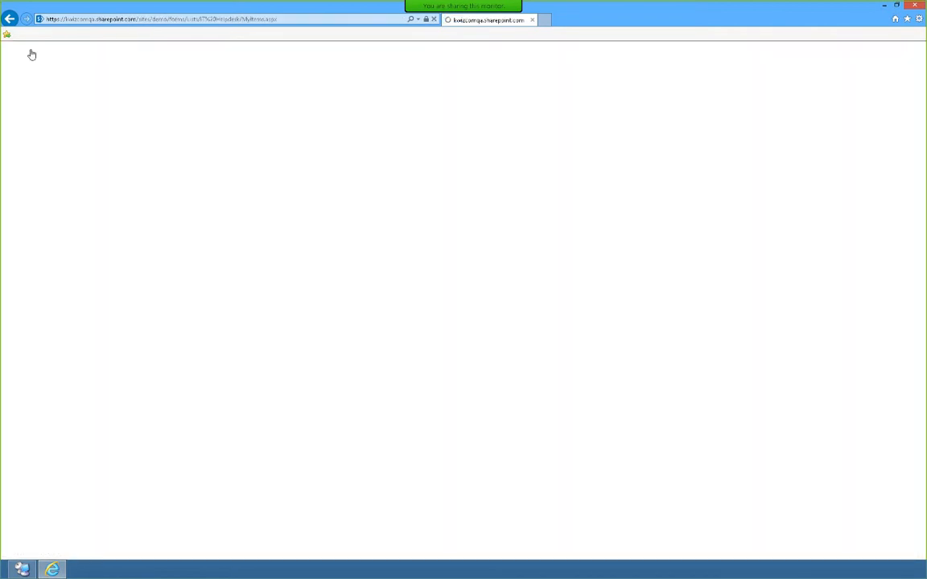
{"action": "left_click", "coordinate": [161, 168]}
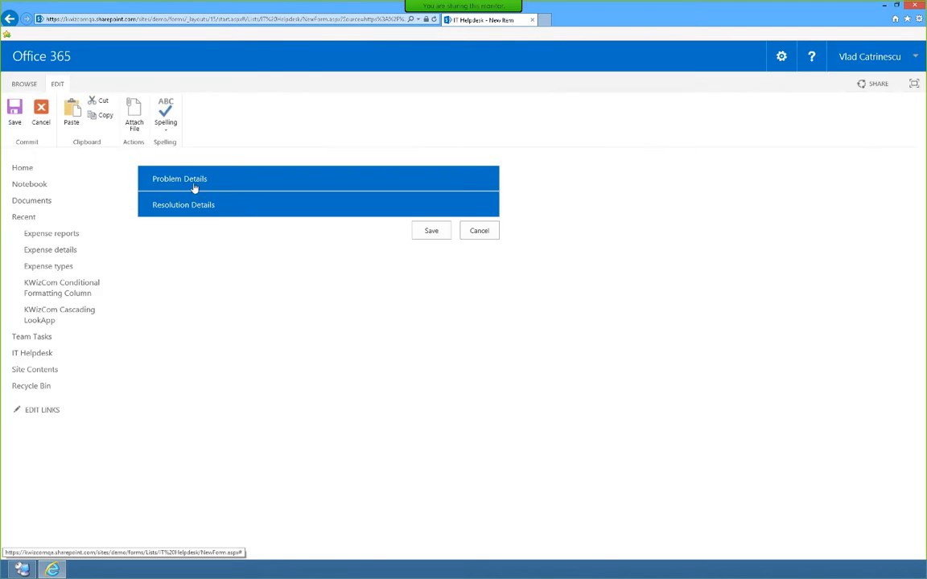
{"action": "left_click", "coordinate": [194, 186]}
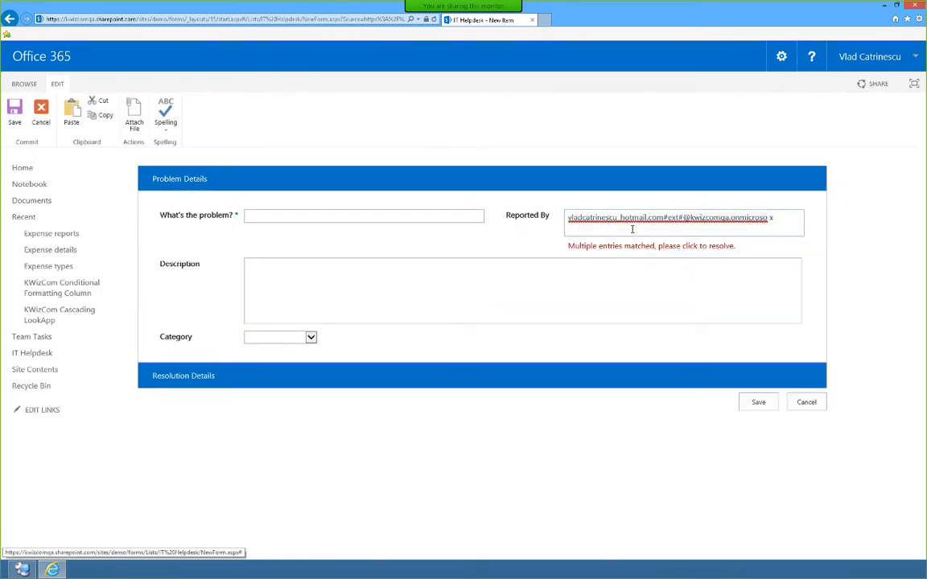
{"action": "left_click", "coordinate": [763, 218]}
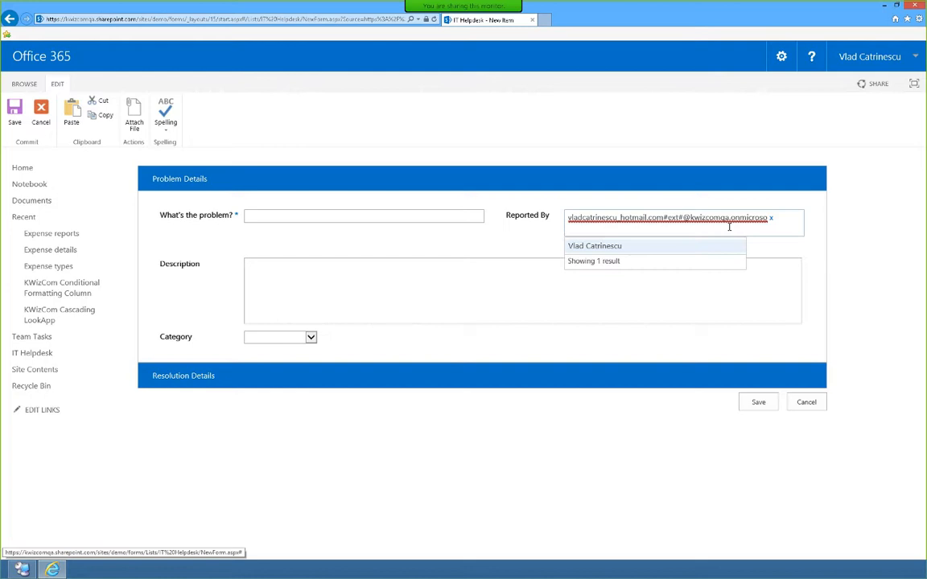
{"action": "left_click", "coordinate": [621, 246]}
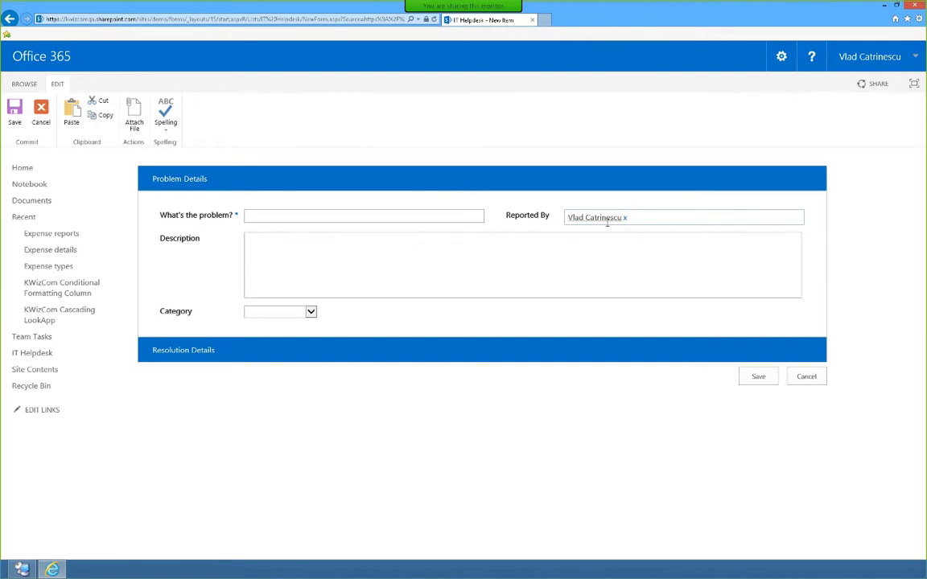
{"action": "left_click", "coordinate": [35, 357]}
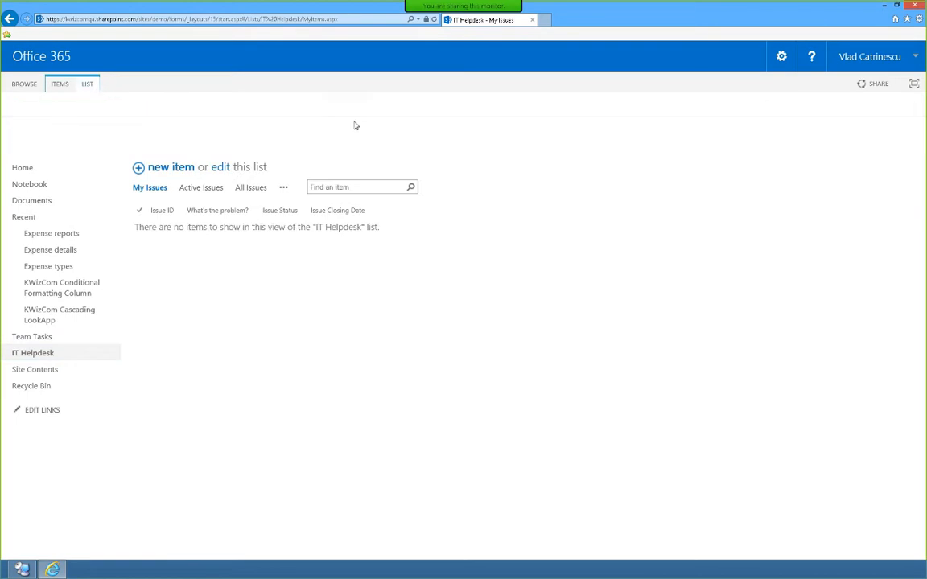
Review the Default Values rules of the IT Helpdesk list, then return to the list
{"action": "left_click", "coordinate": [829, 116]}
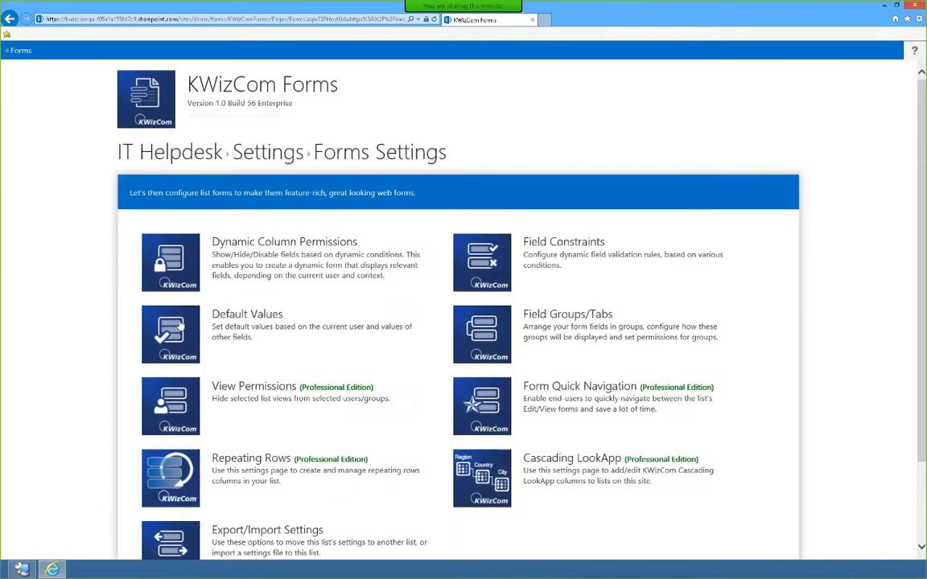
{"action": "left_click", "coordinate": [197, 289]}
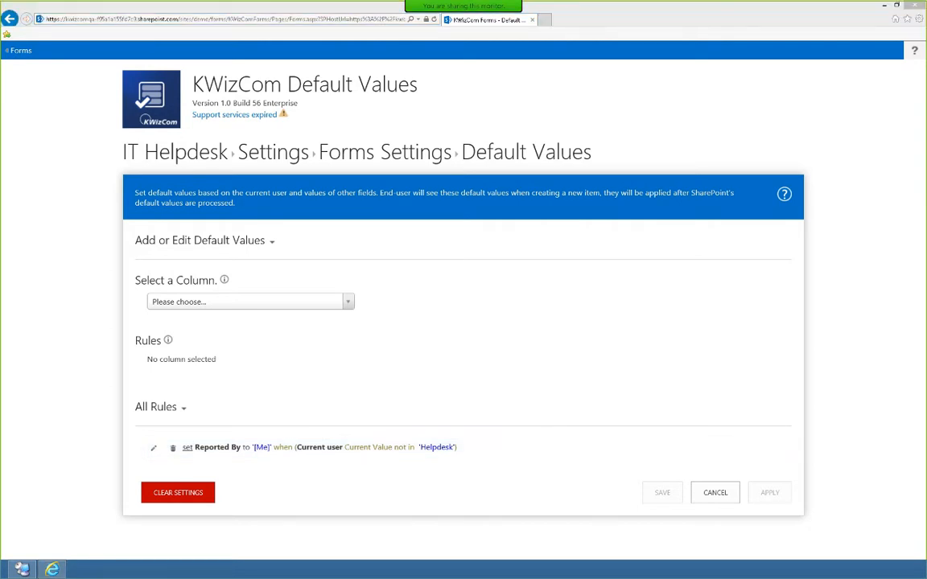
{"action": "key", "text": "alt+Tab"}
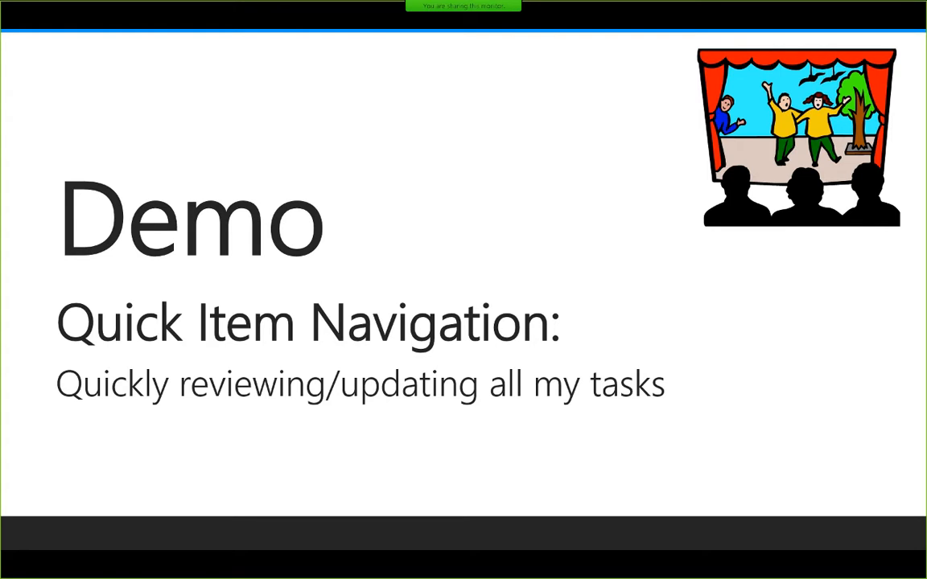
{"action": "key", "text": "alt+Tab"}
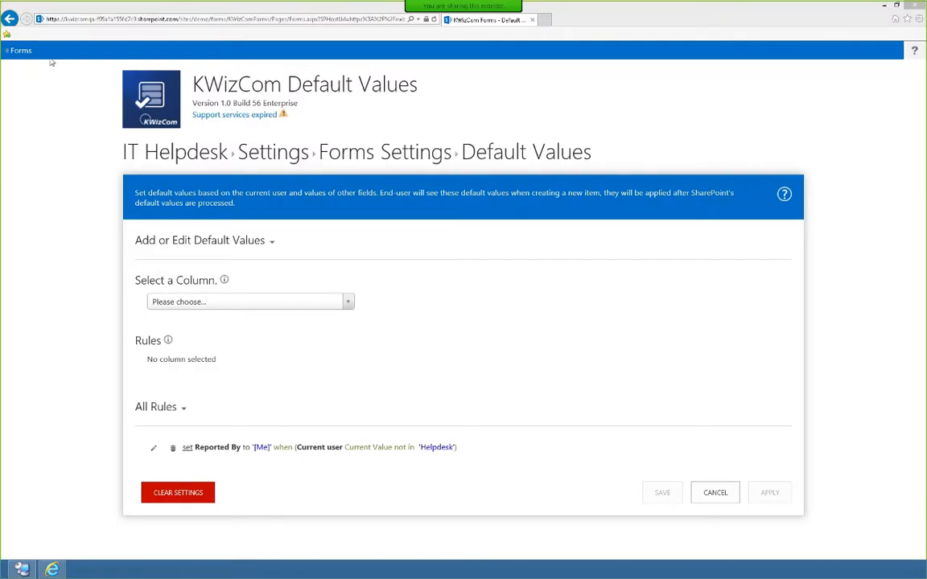
{"action": "left_click", "coordinate": [21, 50]}
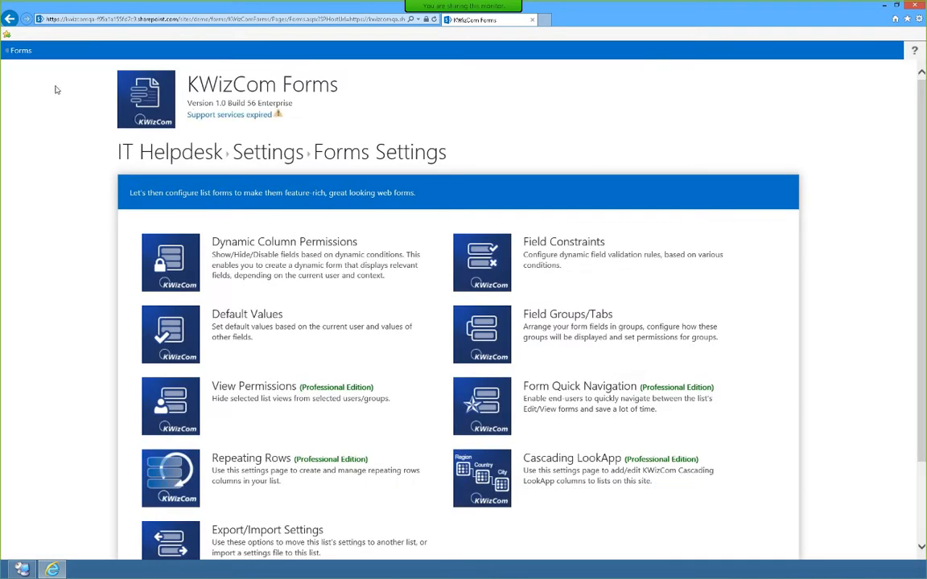
{"action": "left_click", "coordinate": [21, 50]}
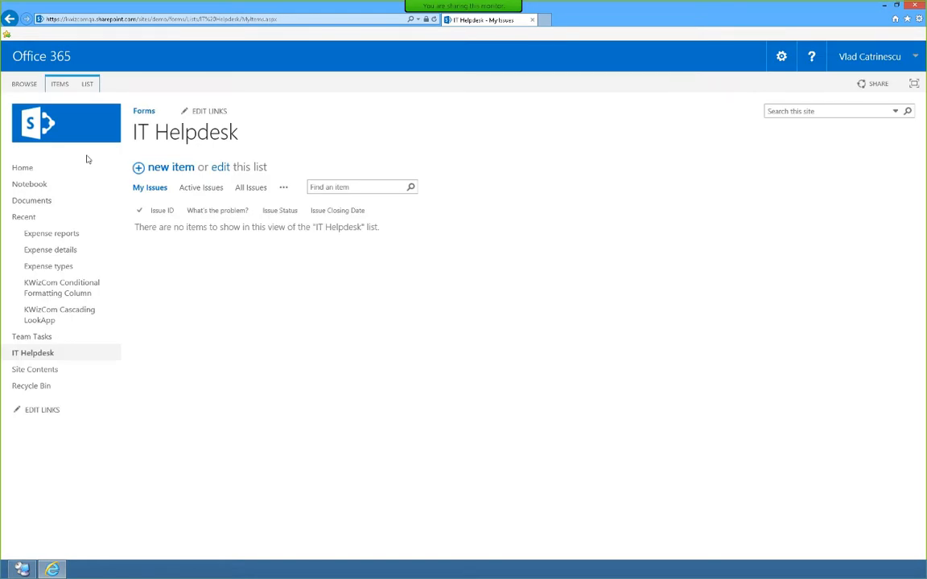
Open the Team Tasks list, view the details of Task-1, and close the item
{"action": "left_click", "coordinate": [46, 338]}
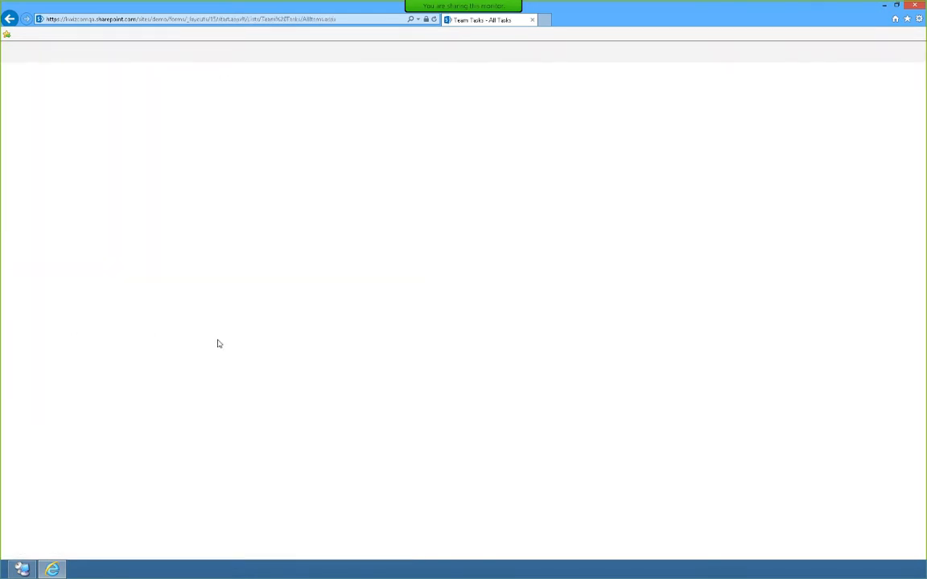
{"action": "scroll", "coordinate": [244, 352], "scroll_direction": "down", "scroll_amount": 5}
{"action": "scroll", "coordinate": [339, 400], "scroll_direction": "up", "scroll_amount": 5}
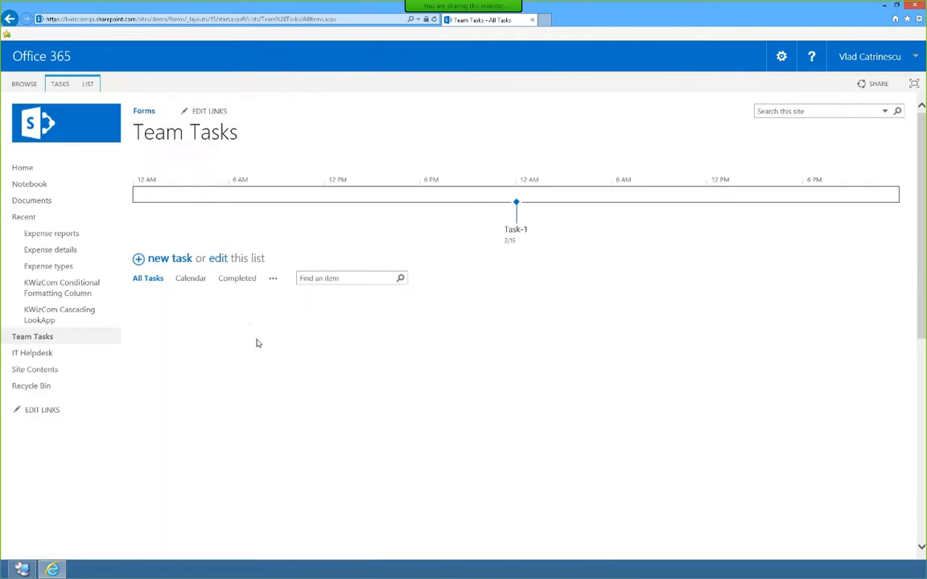
{"action": "left_click", "coordinate": [253, 323]}
{"action": "left_click", "coordinate": [61, 82]}
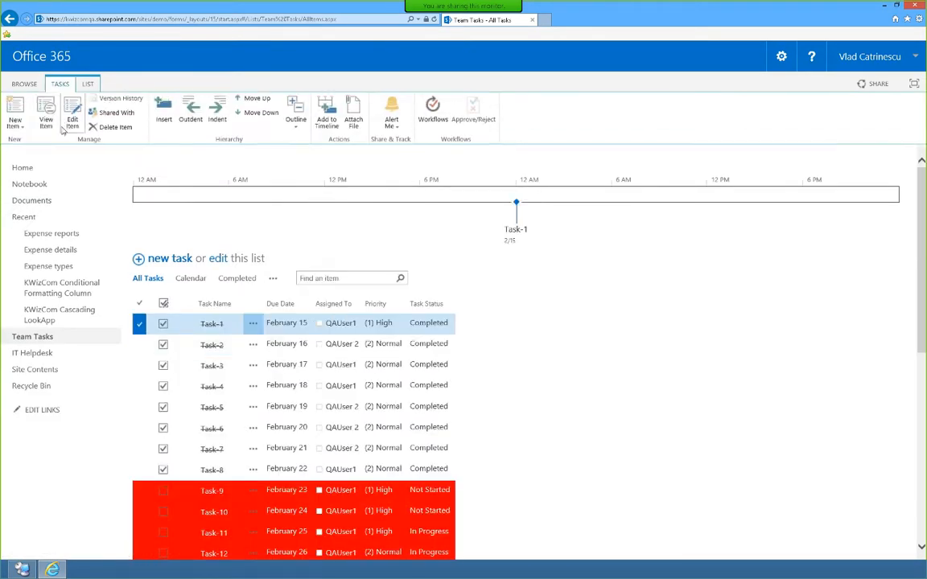
{"action": "left_click", "coordinate": [46, 109]}
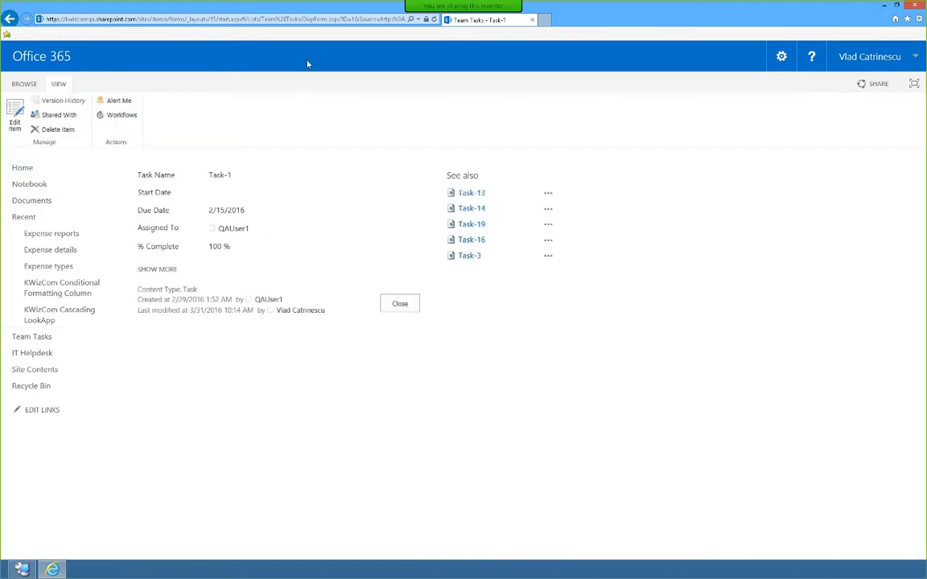
{"action": "left_click_drag", "start_coordinate": [208, 174], "coordinate": [262, 187]}
{"action": "left_click", "coordinate": [267, 187]}
{"action": "left_click", "coordinate": [399, 303]}
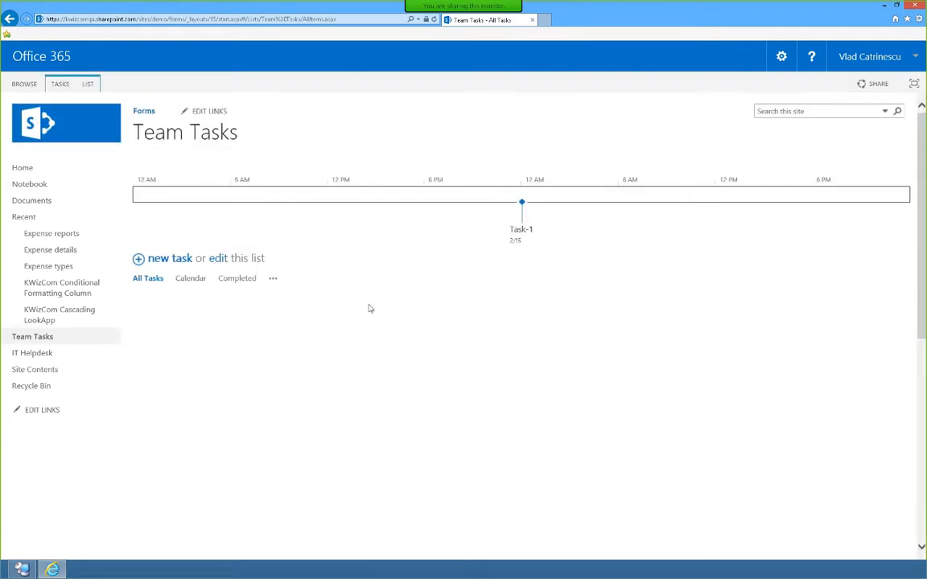
View the details of Task-2, then return to the Team Tasks list
{"action": "left_click", "coordinate": [189, 349]}
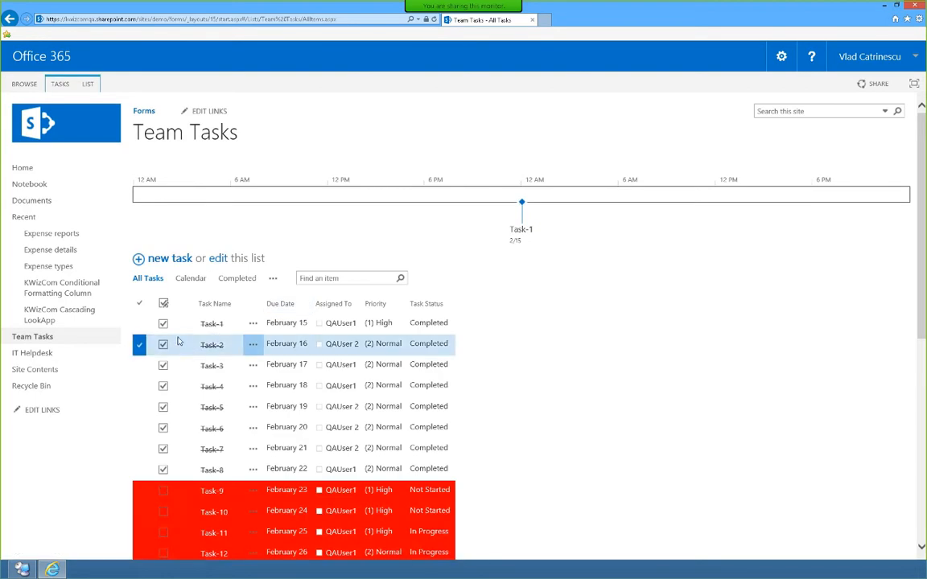
{"action": "left_click", "coordinate": [53, 84]}
{"action": "left_click", "coordinate": [46, 116]}
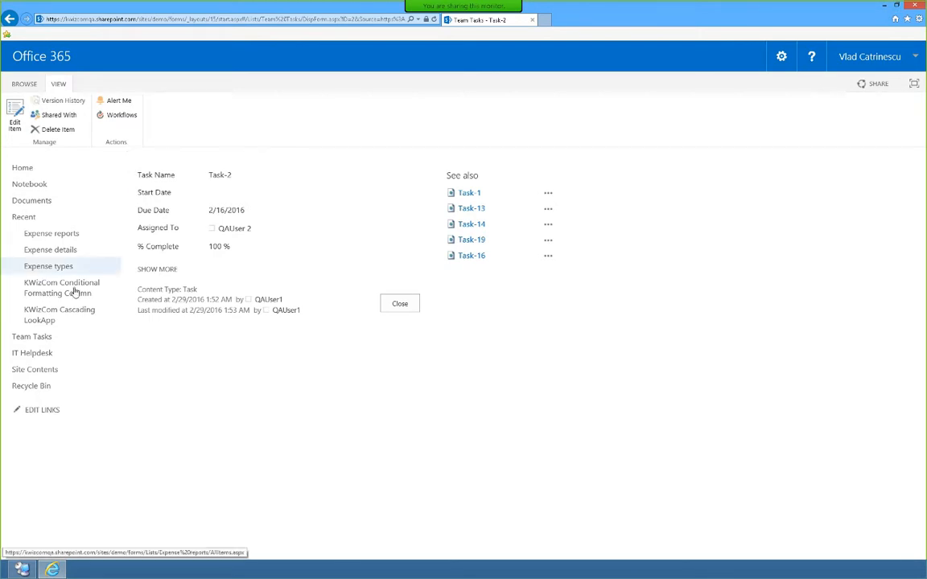
{"action": "left_click", "coordinate": [59, 342]}
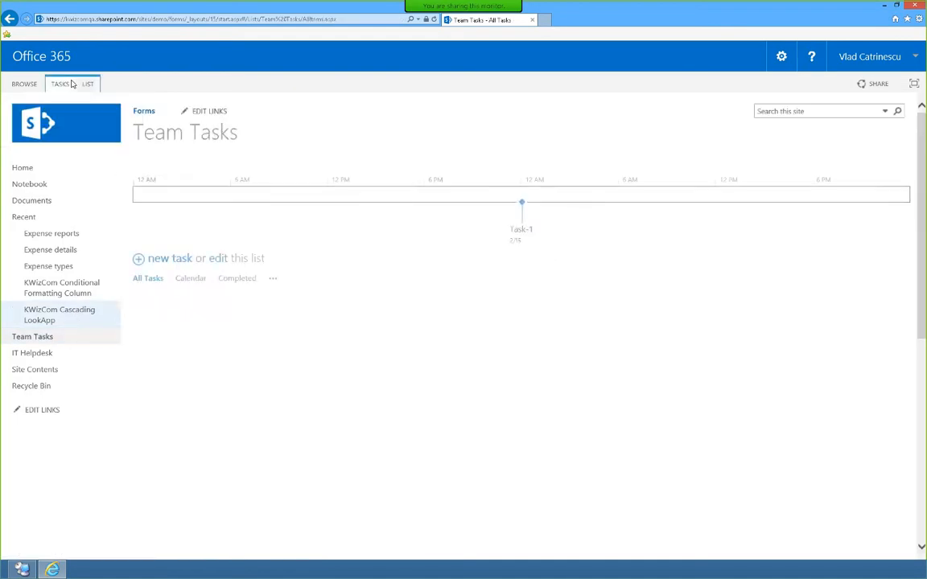
Open the KWizCom Form Quick Navigation settings for the Team Tasks list
{"action": "left_click", "coordinate": [88, 83]}
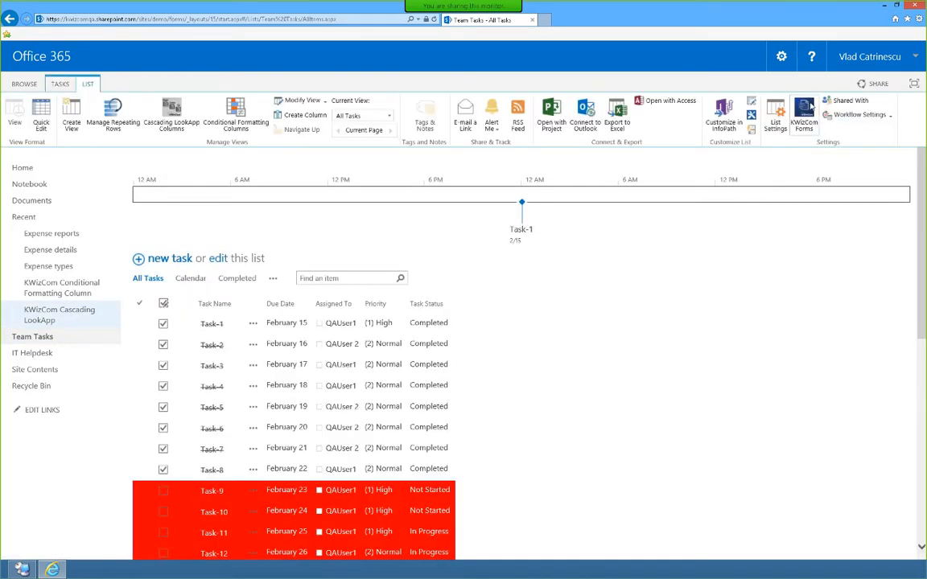
{"action": "left_click", "coordinate": [805, 112]}
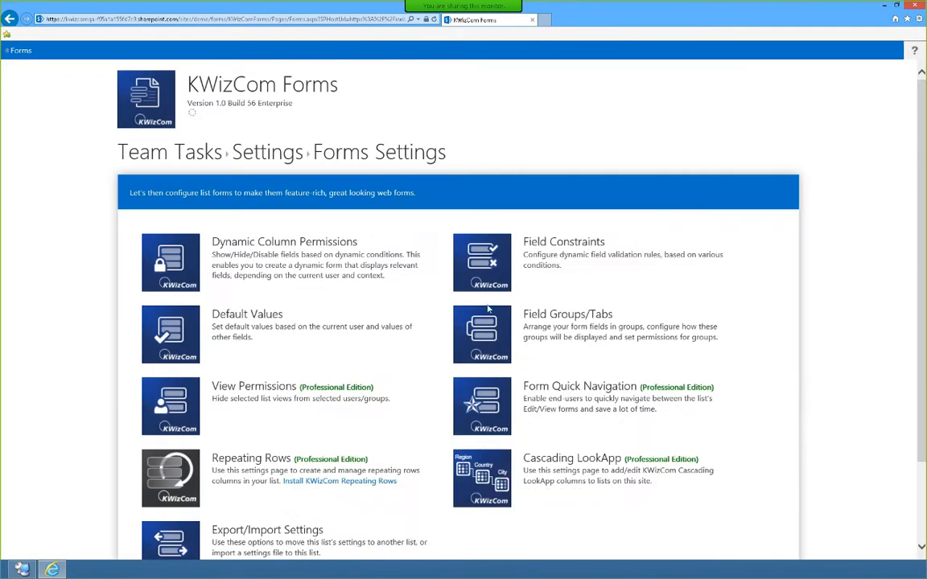
{"action": "left_click", "coordinate": [490, 411]}
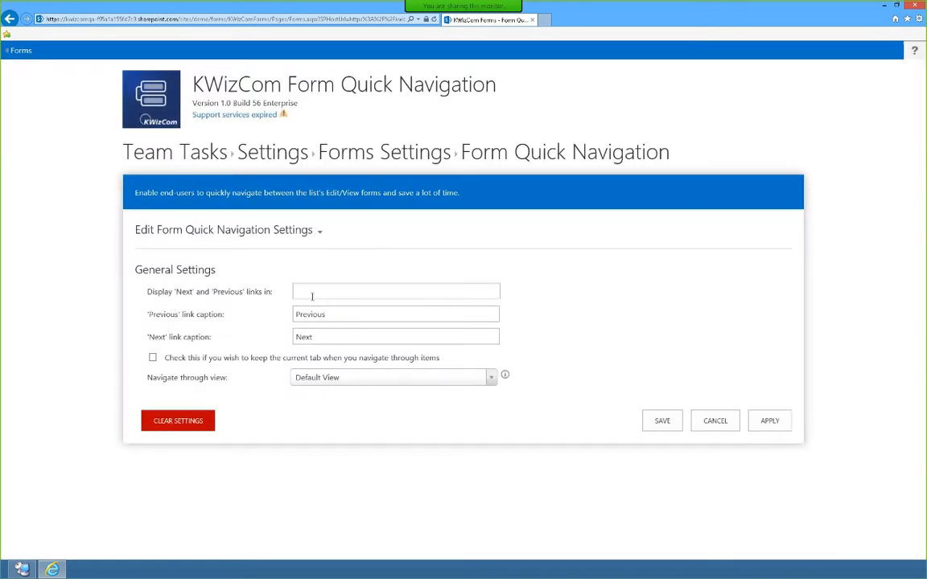
Display the Next and Previous links in both the view item form and the edit item form
{"action": "left_click", "coordinate": [309, 293]}
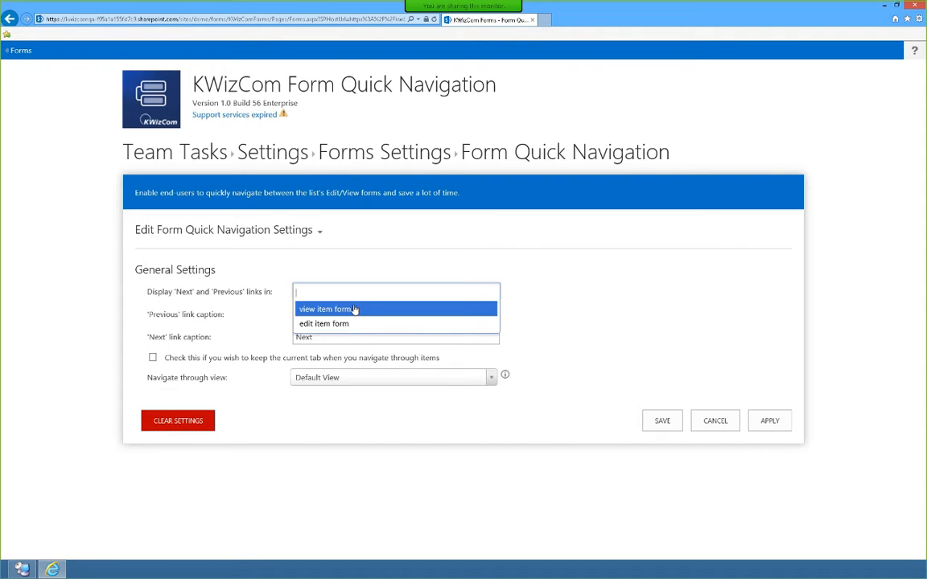
{"action": "left_click", "coordinate": [338, 309]}
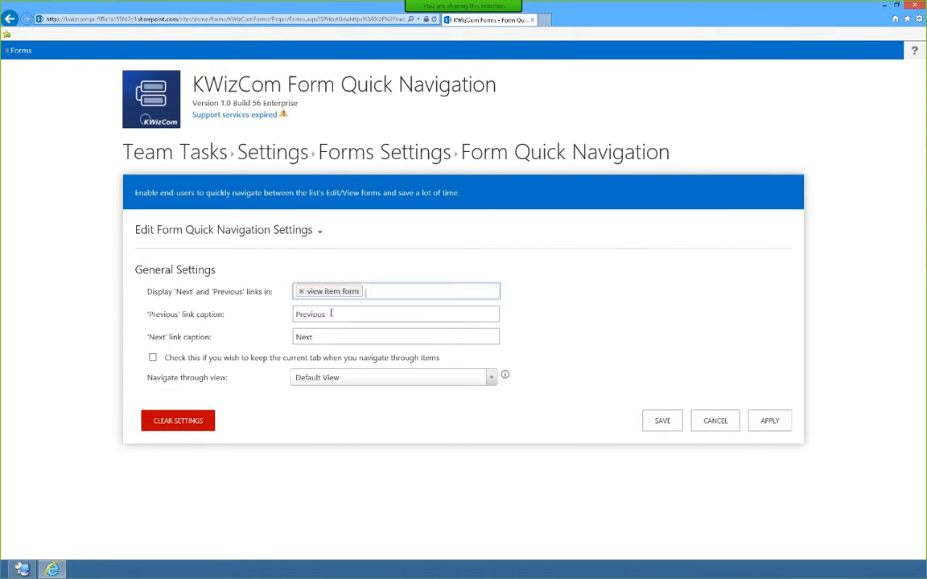
{"action": "left_click", "coordinate": [399, 291]}
{"action": "left_click", "coordinate": [374, 310]}
{"action": "left_click_drag", "start_coordinate": [373, 316], "coordinate": [245, 317]}
{"action": "left_click", "coordinate": [185, 308]}
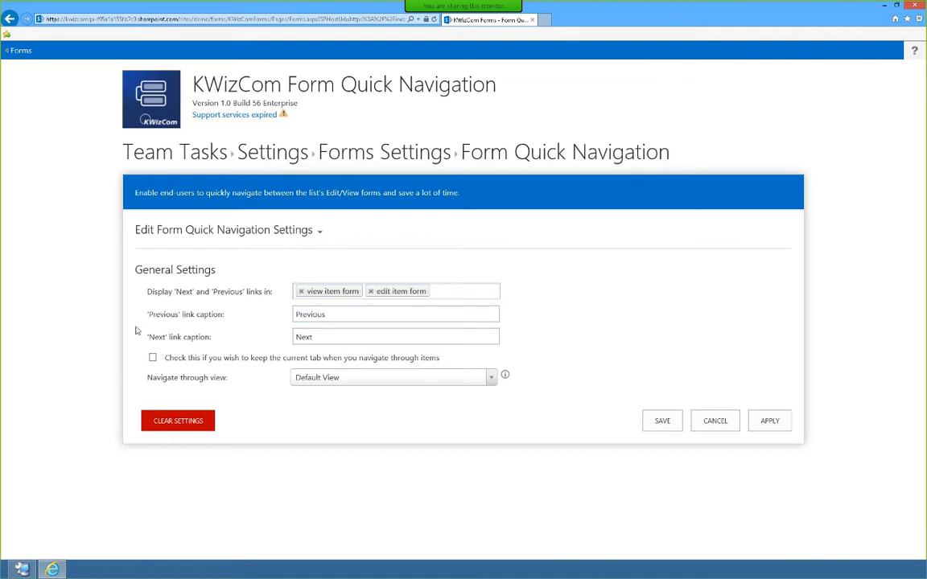
Set the link captions to "Previous Task" and "Next Task"
{"action": "left_click", "coordinate": [374, 314]}
{"action": "type", "text": "Task"}
{"action": "key", "text": "Tab"}
{"action": "key", "text": "Tab"}
{"action": "left_click", "coordinate": [348, 337]}
{"action": "type", "text": "Task"}
{"action": "left_click", "coordinate": [317, 397]}
Enable keeping the current tab while navigating through items, leave navigation on Default View, and save the quick navigation settings
{"action": "left_click", "coordinate": [184, 365]}
{"action": "left_click", "coordinate": [330, 383]}
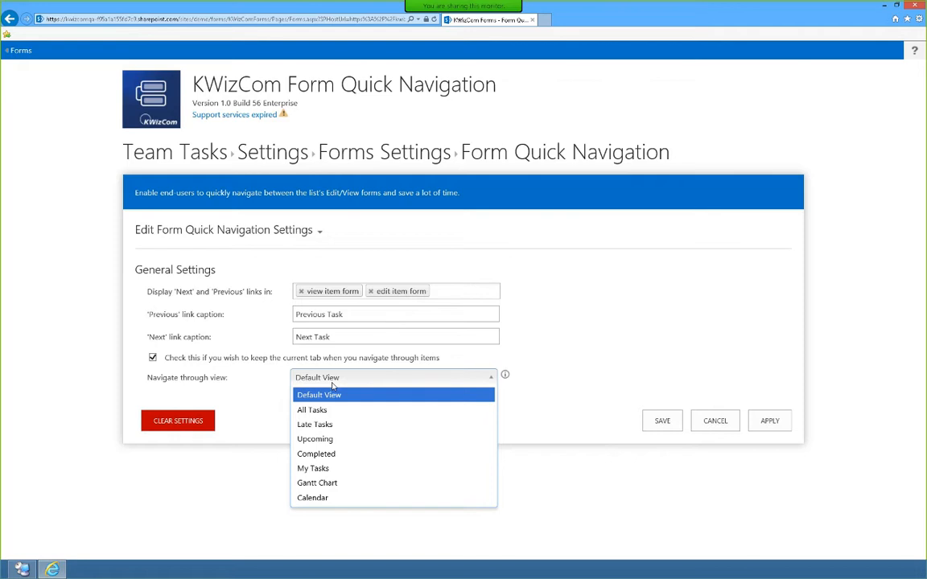
{"action": "left_click", "coordinate": [585, 367]}
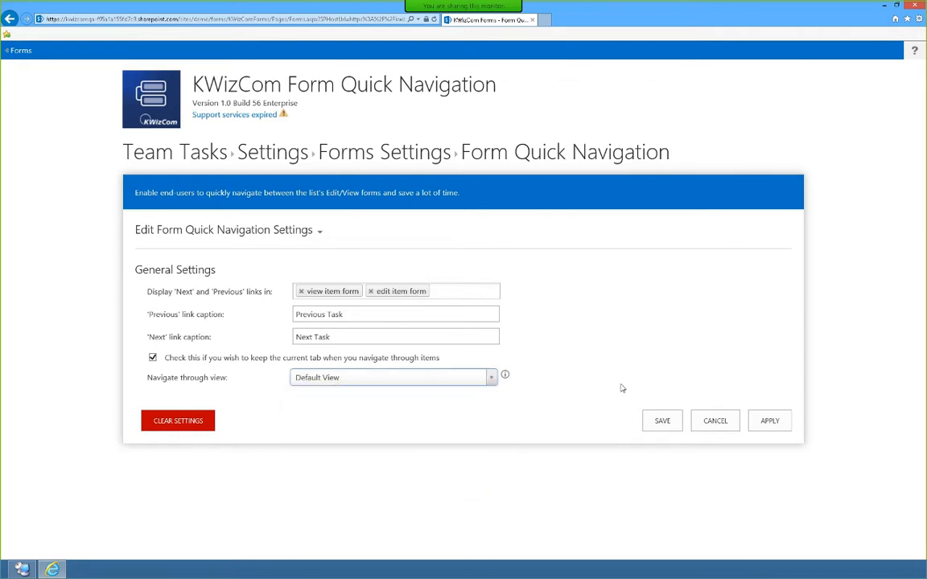
{"action": "left_click", "coordinate": [663, 422]}
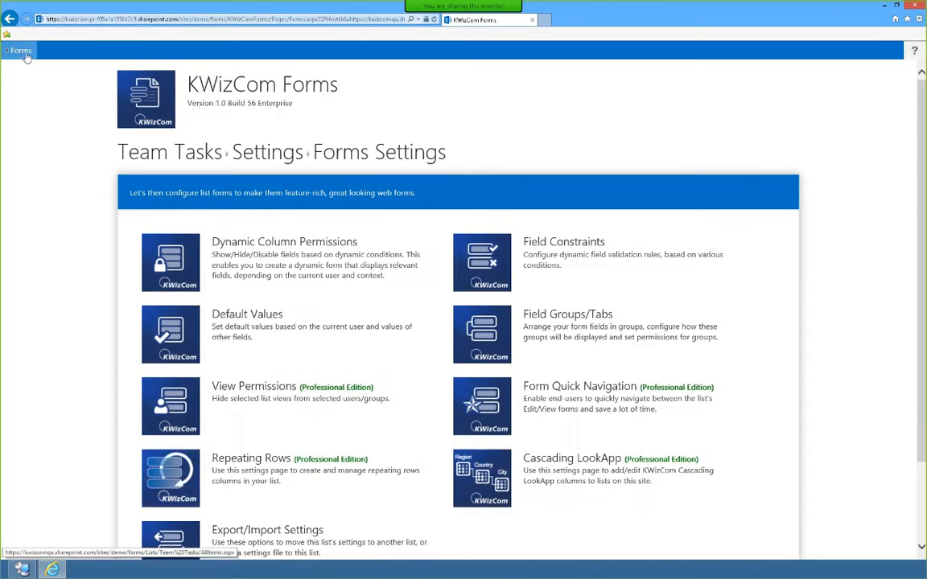
Test the quick navigation in Team Tasks by moving from Task-1 to the next task, then open Task-2 for editing
{"action": "left_click", "coordinate": [21, 51]}
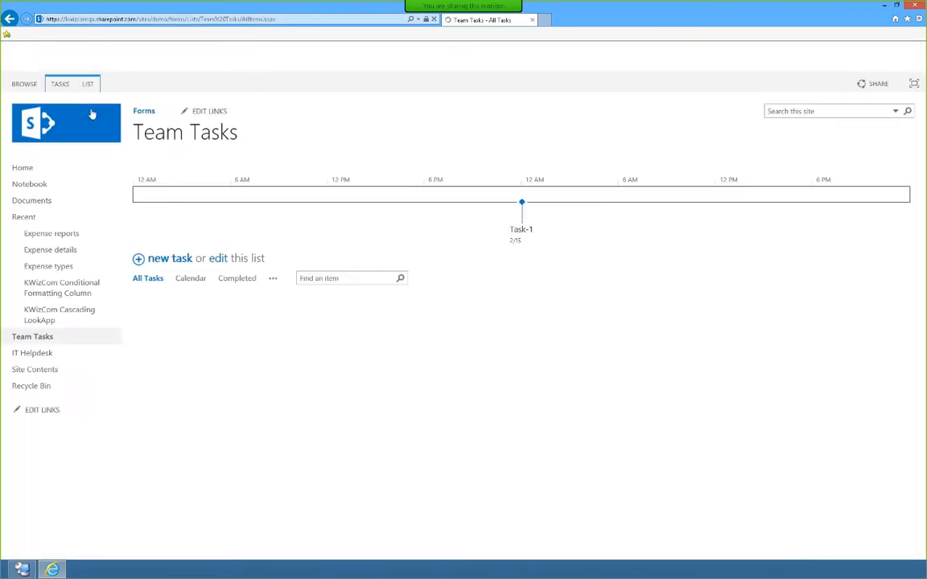
{"action": "left_click", "coordinate": [178, 325]}
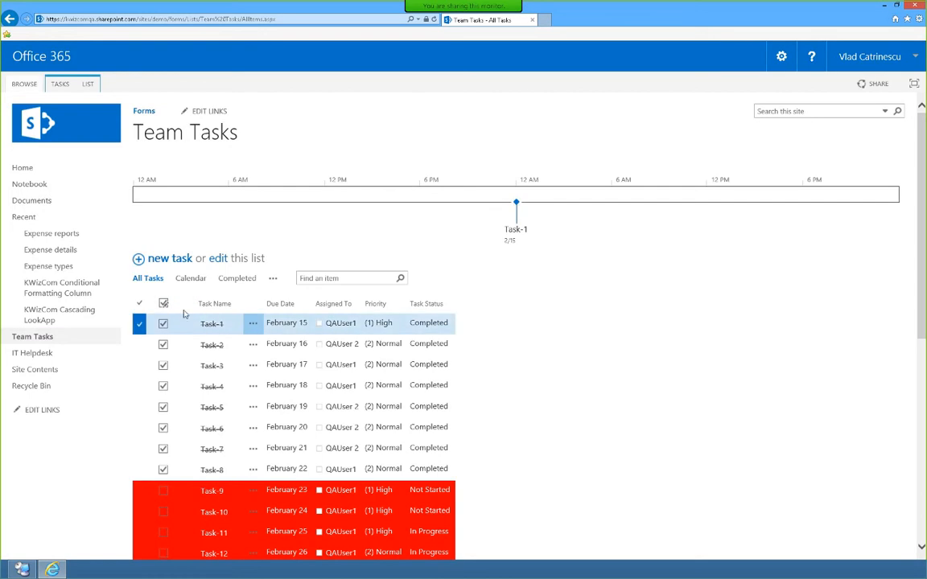
{"action": "left_click", "coordinate": [44, 111]}
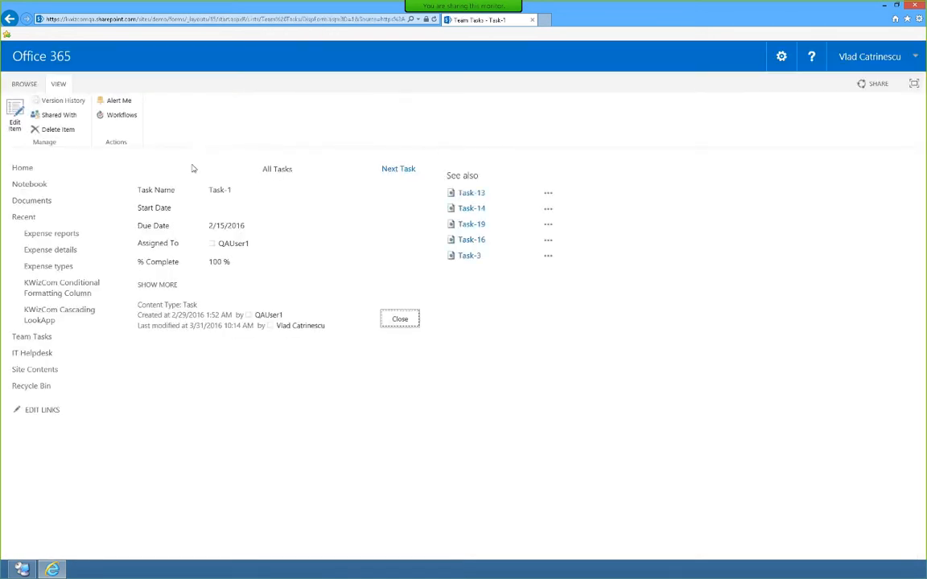
{"action": "mouse_move", "coordinate": [403, 173]}
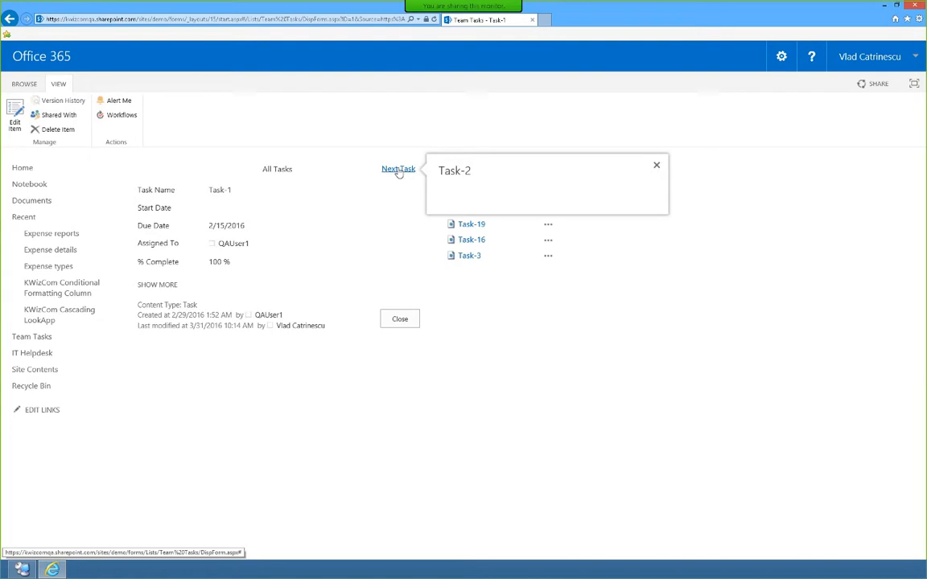
{"action": "left_click", "coordinate": [396, 172]}
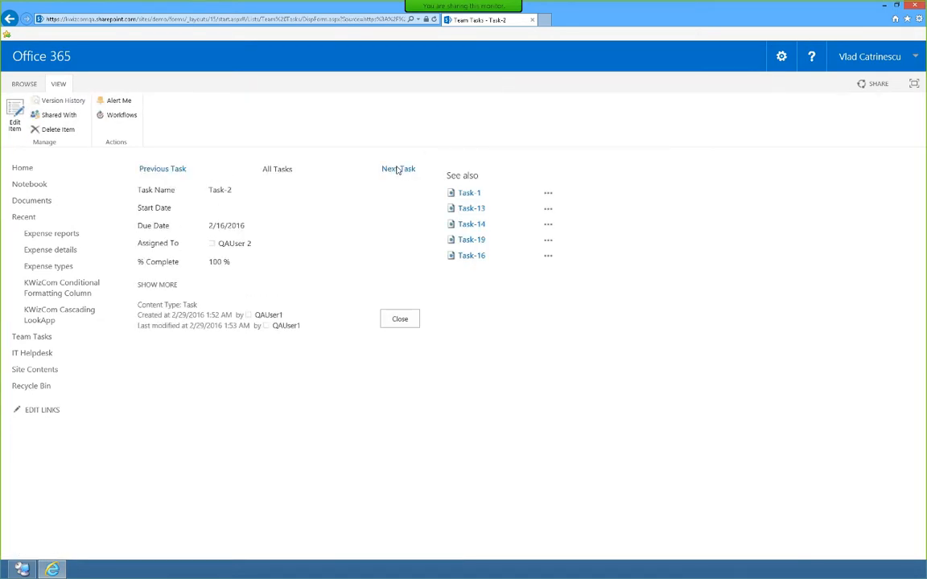
{"action": "left_click", "coordinate": [406, 169]}
{"action": "left_click", "coordinate": [15, 115]}
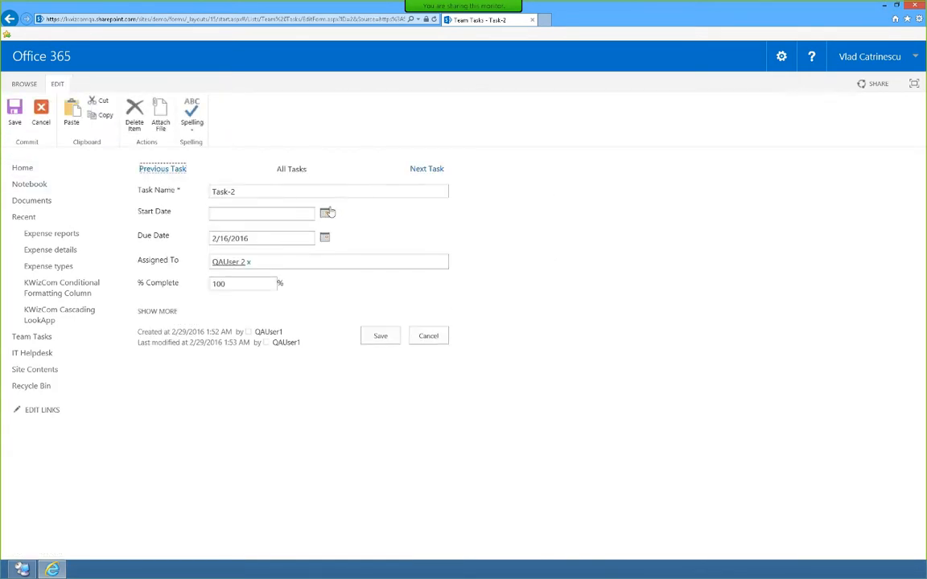
Set Task-2's start date to 4/1/2016 and move to the next task, saving the changes
{"action": "left_click", "coordinate": [326, 213]}
{"action": "left_click", "coordinate": [302, 315]}
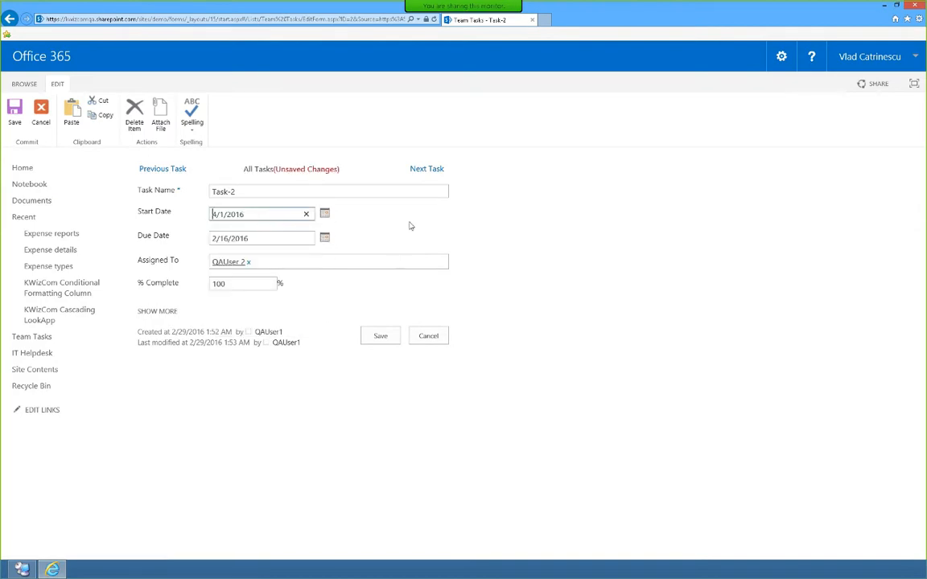
{"action": "left_click", "coordinate": [427, 171]}
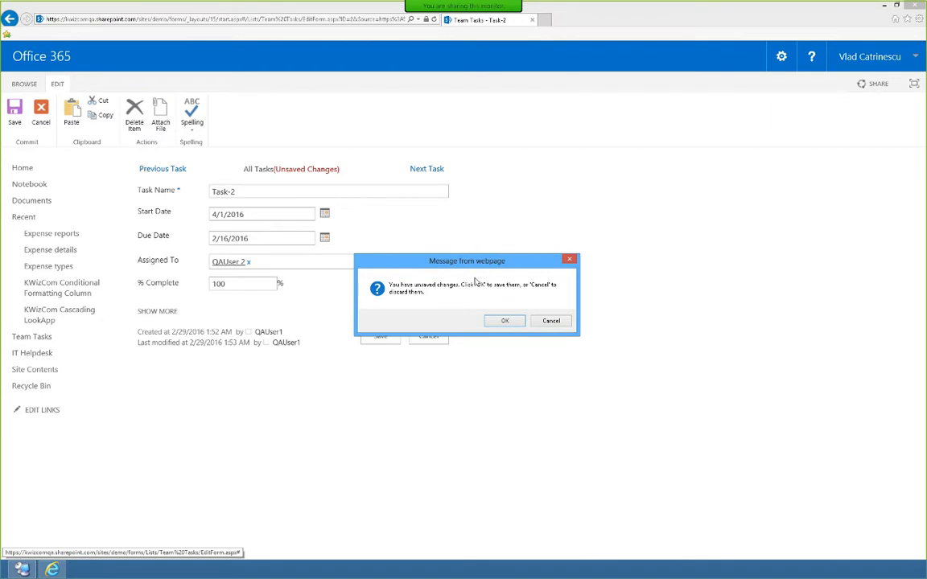
{"action": "left_click", "coordinate": [505, 321]}
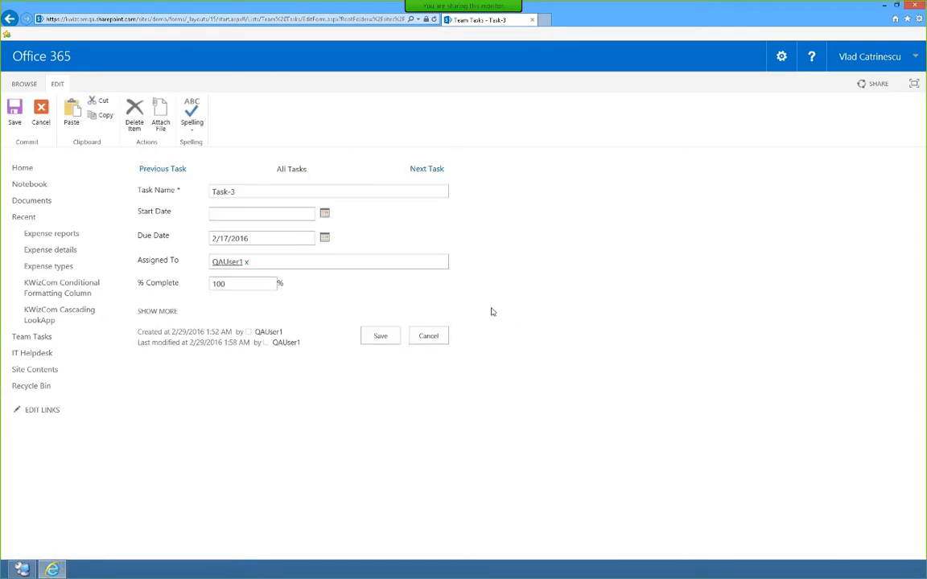
Set Task-3's start date to 4/1/2016 and advance to the next task, saving the changes
{"action": "left_click", "coordinate": [325, 213]}
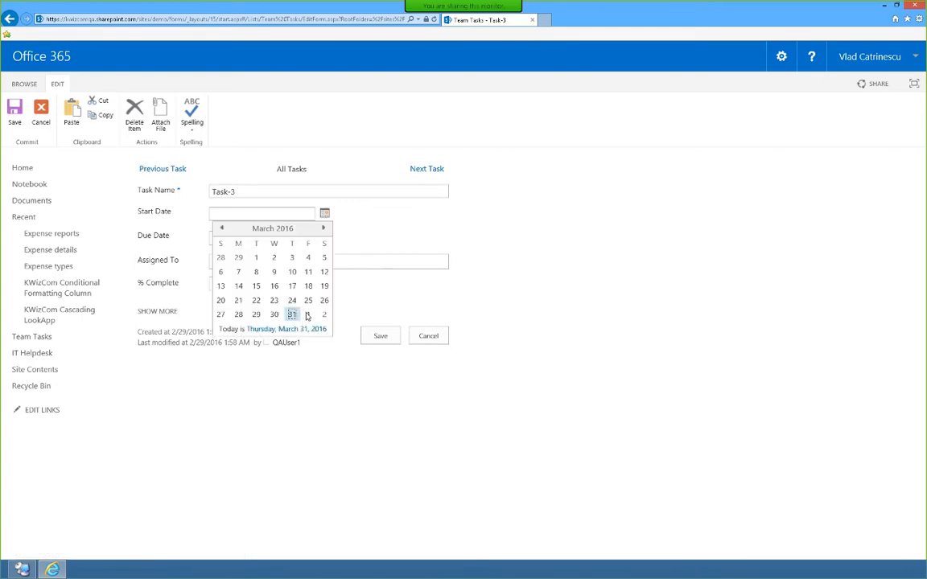
{"action": "left_click", "coordinate": [306, 315]}
{"action": "left_click", "coordinate": [425, 169]}
{"action": "left_click", "coordinate": [503, 322]}
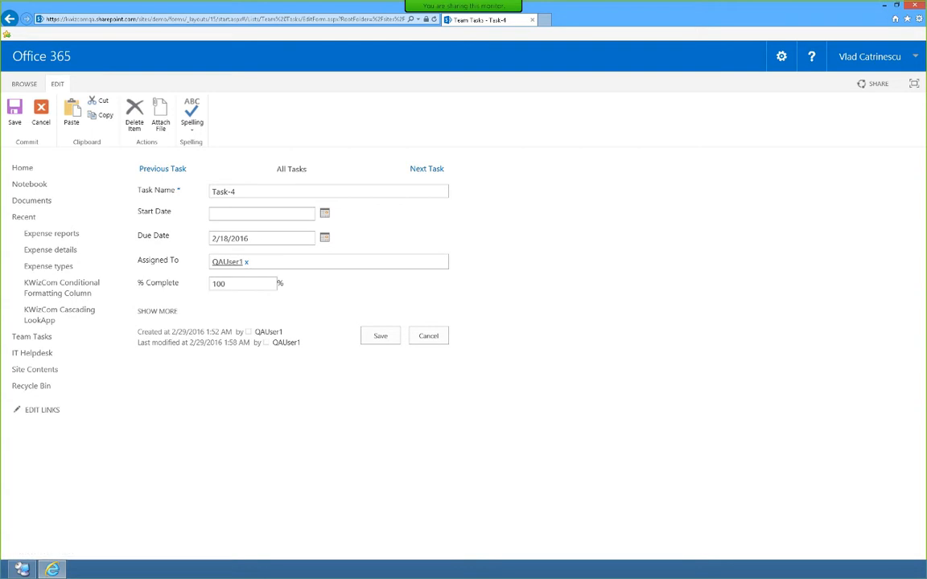
{"action": "key", "text": "alt+Tab"}
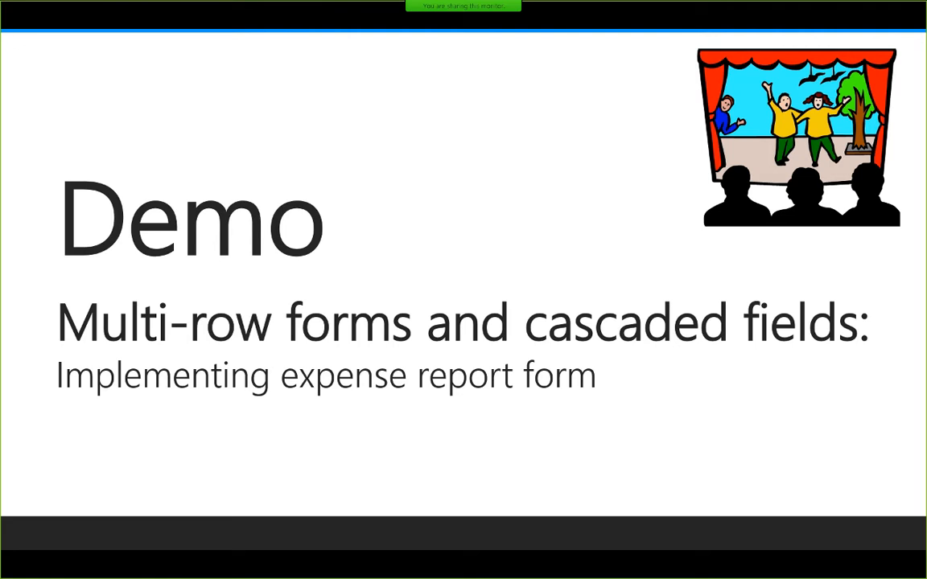
{"action": "key", "text": "super"}
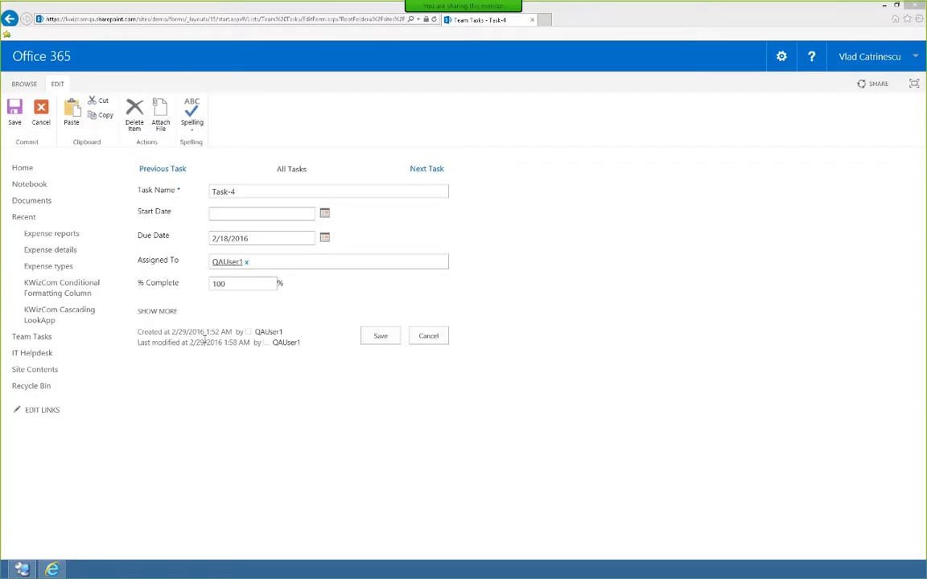
Create a new item in Expense reports, titled with the employee's first name followed by "March 2016 Expense Report"
{"action": "left_click", "coordinate": [56, 233]}
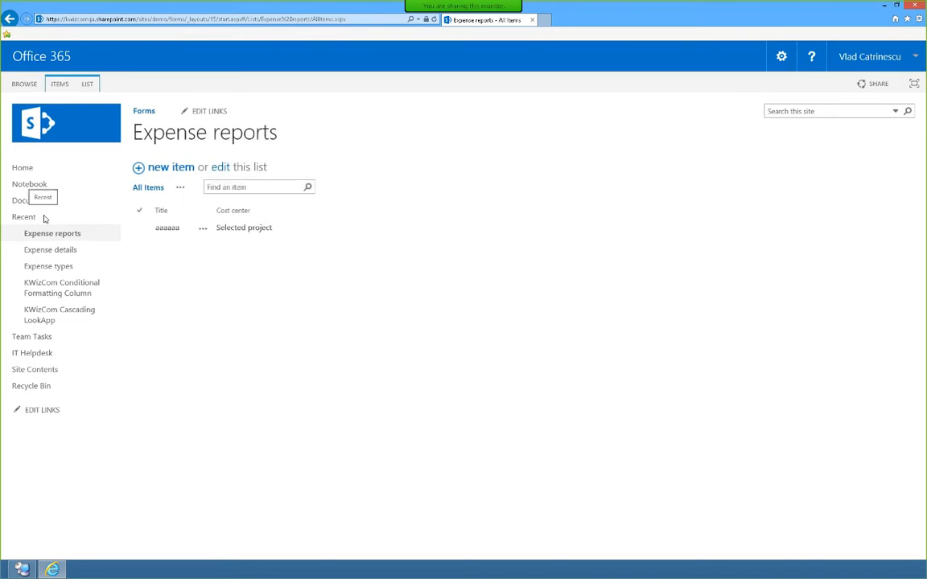
{"action": "left_click", "coordinate": [171, 178]}
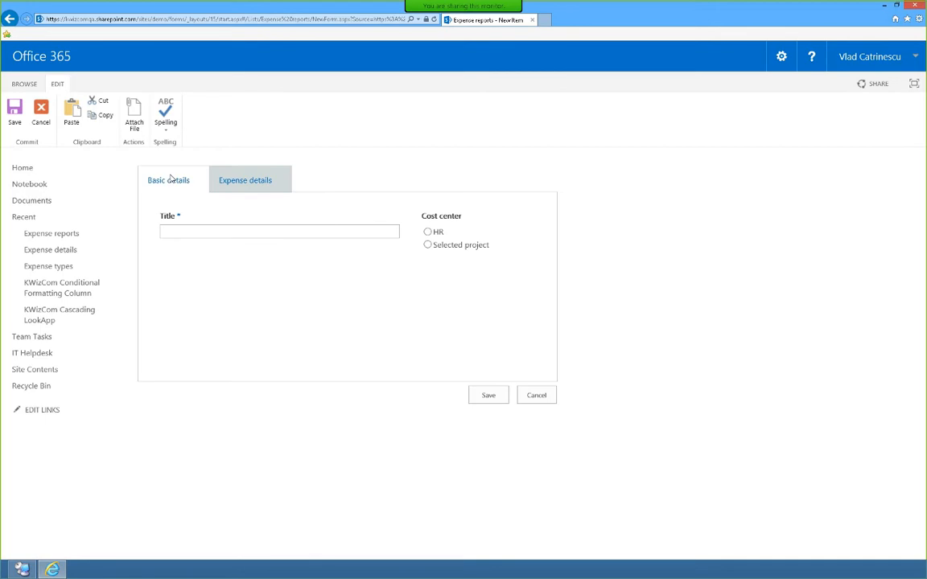
{"action": "left_click", "coordinate": [248, 232]}
{"action": "type", "text": "Vlad FM"}
{"action": "key", "text": "BackSpace"}
{"action": "key", "text": "BackSpace"}
{"action": "type", "text": "Ma"}
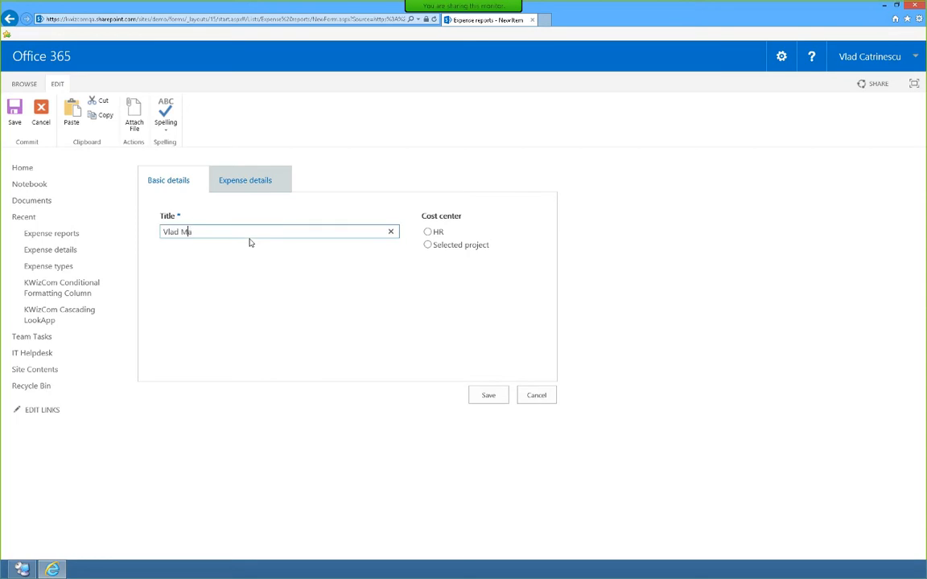
{"action": "type", "text": "rch 2016 Expense Report"}
{"action": "left_click", "coordinate": [337, 256]}
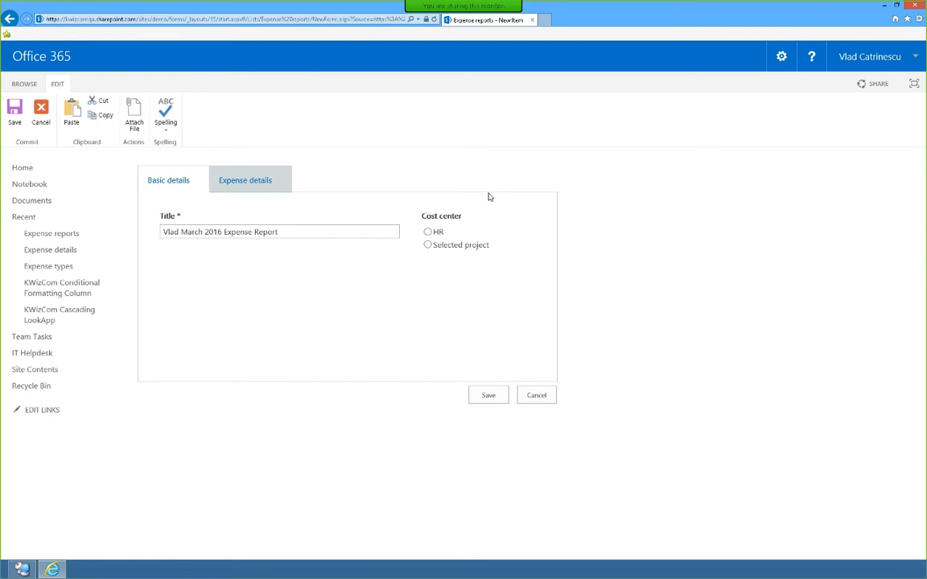
Set the cost center to Selected project, the project to CFR-Deployment and the budget line to Training
{"action": "left_click", "coordinate": [427, 232]}
{"action": "left_click", "coordinate": [426, 245]}
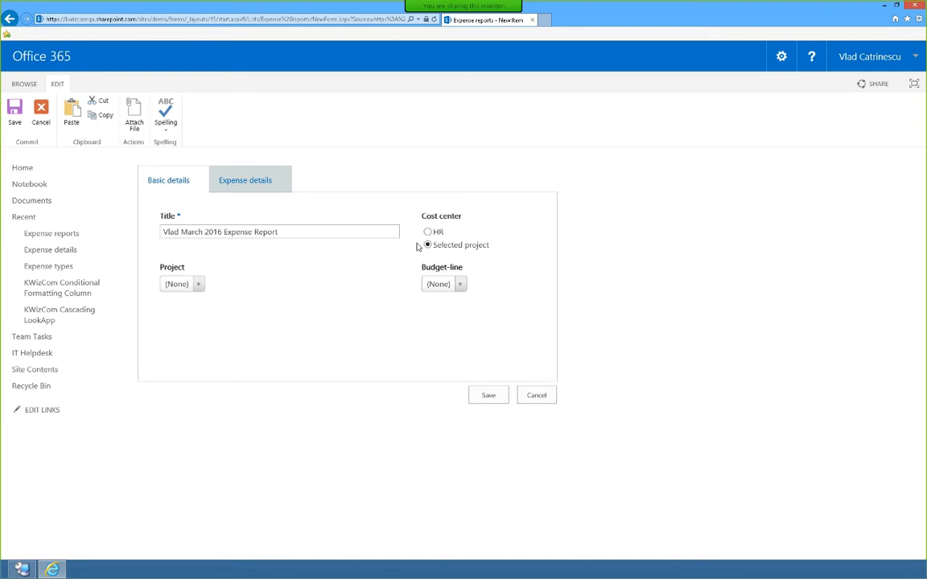
{"action": "left_click", "coordinate": [187, 285]}
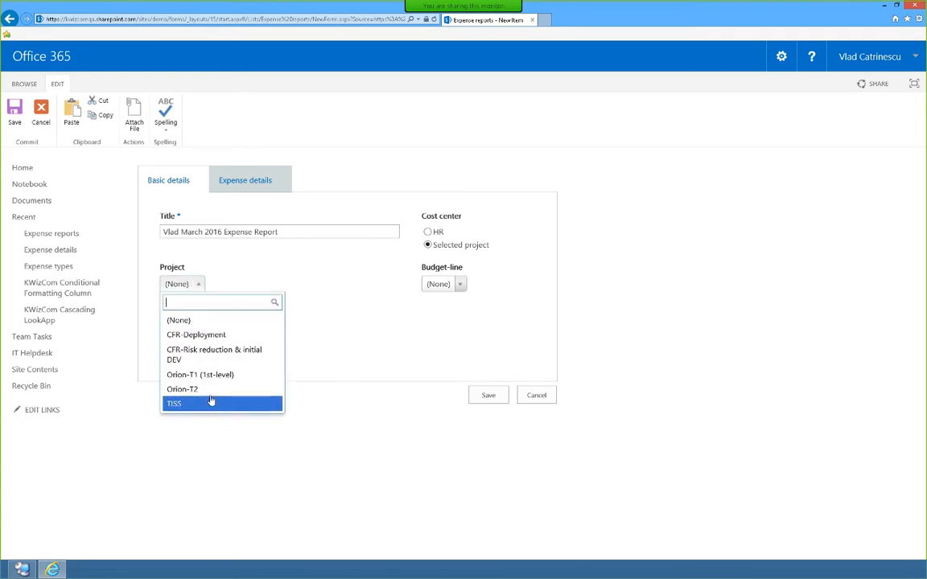
{"action": "left_click", "coordinate": [214, 334]}
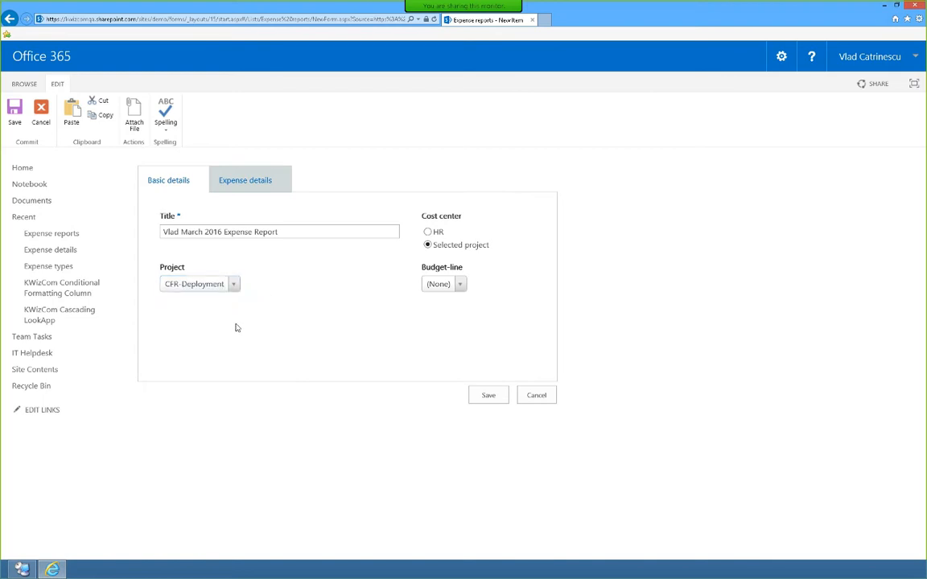
{"action": "left_click", "coordinate": [438, 284]}
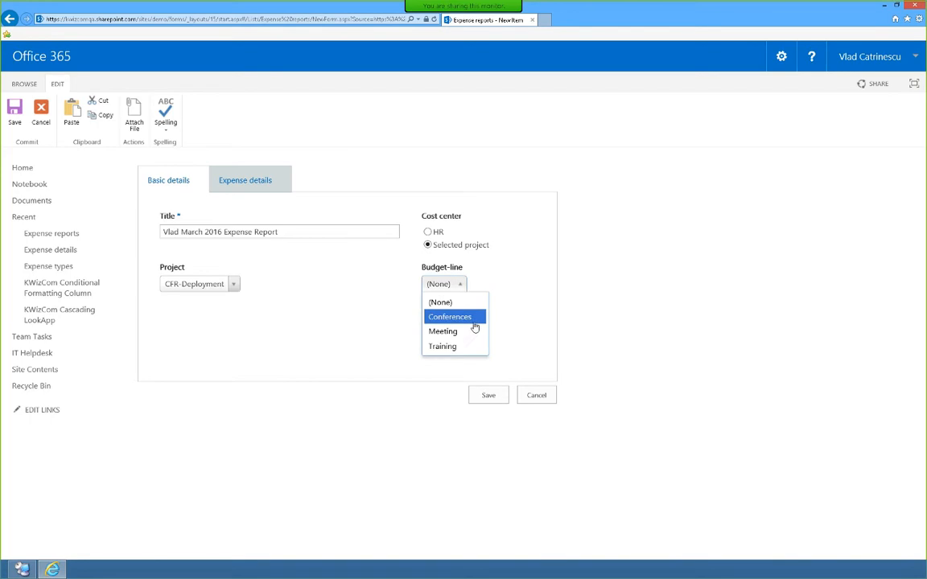
{"action": "left_click", "coordinate": [455, 347]}
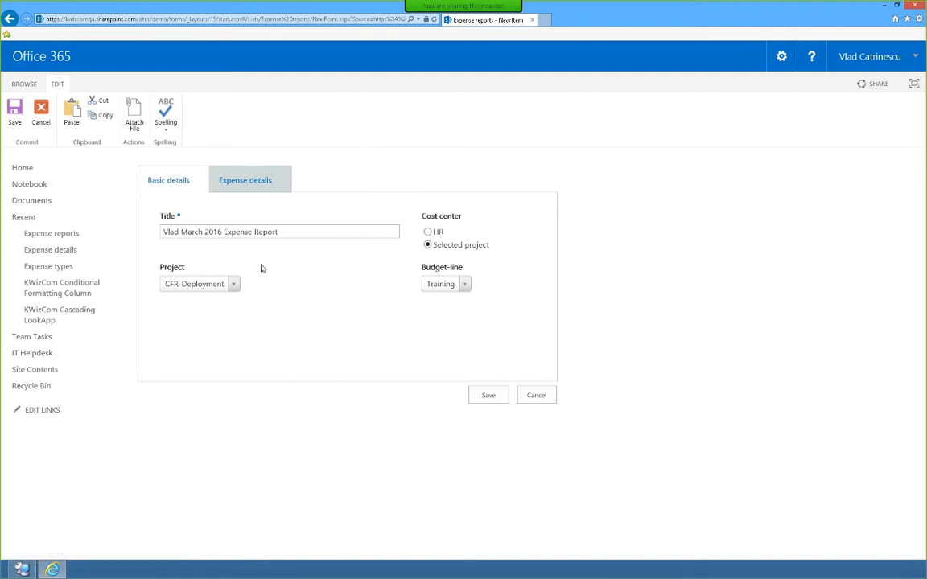
Remove one blank row from the report's expense details
{"action": "left_click", "coordinate": [243, 192]}
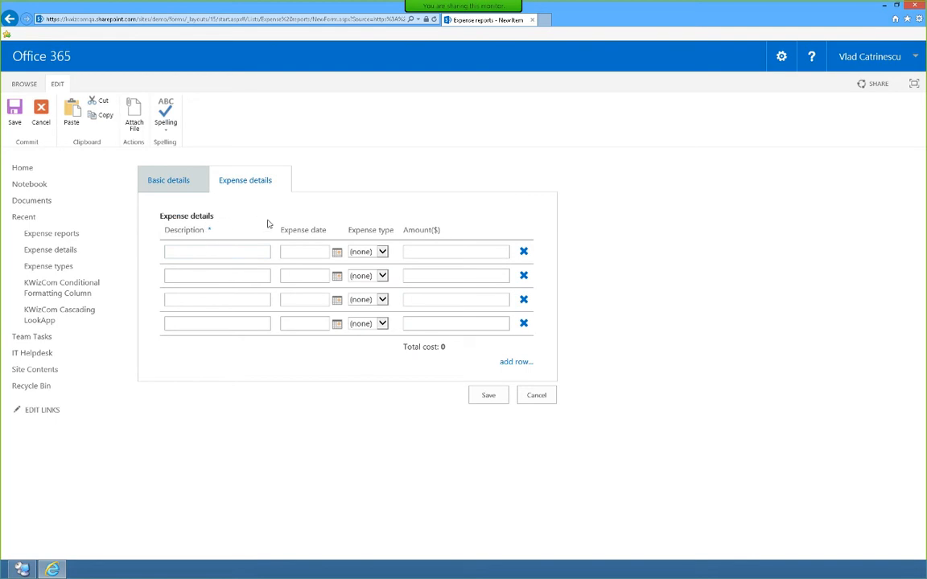
{"action": "left_click", "coordinate": [524, 300]}
{"action": "left_click", "coordinate": [487, 322]}
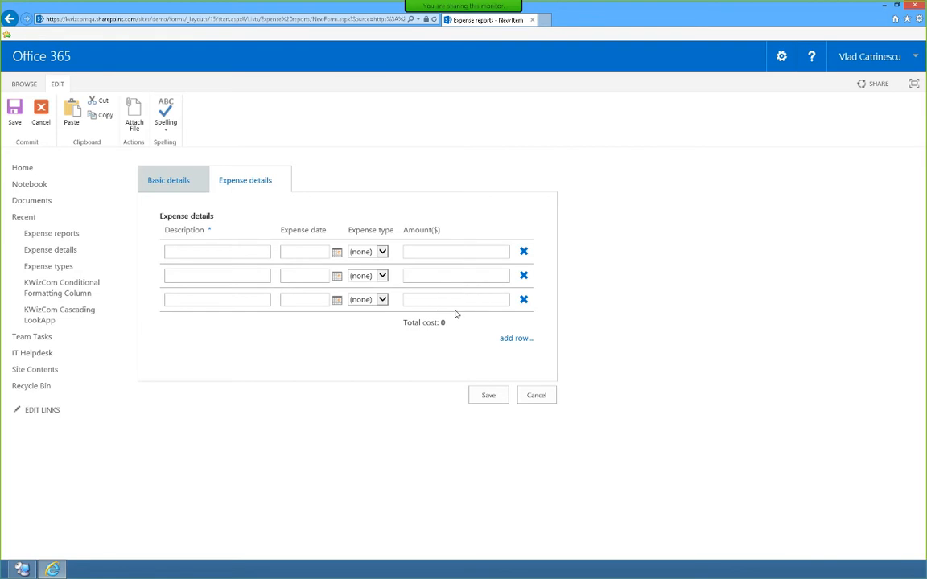
Fill in the first expense row as "Expense 1" with type Lunch and amount 10, and check the total cost
{"action": "left_click", "coordinate": [186, 253]}
{"action": "type", "text": "Expense 1"}
{"action": "left_click", "coordinate": [381, 255]}
{"action": "left_click", "coordinate": [382, 254]}
{"action": "left_click", "coordinate": [374, 268]}
{"action": "left_click", "coordinate": [440, 252]}
{"action": "type", "text": "10"}
{"action": "left_click_drag", "start_coordinate": [403, 322], "coordinate": [468, 323]}
{"action": "left_click", "coordinate": [464, 329]}
Fill in the second expense row as "Expense 2" with date 4/1/2016, type Taxi and amount 25
{"action": "left_click", "coordinate": [228, 278]}
{"action": "type", "text": "Frpense 2"}
{"action": "left_click", "coordinate": [335, 275]}
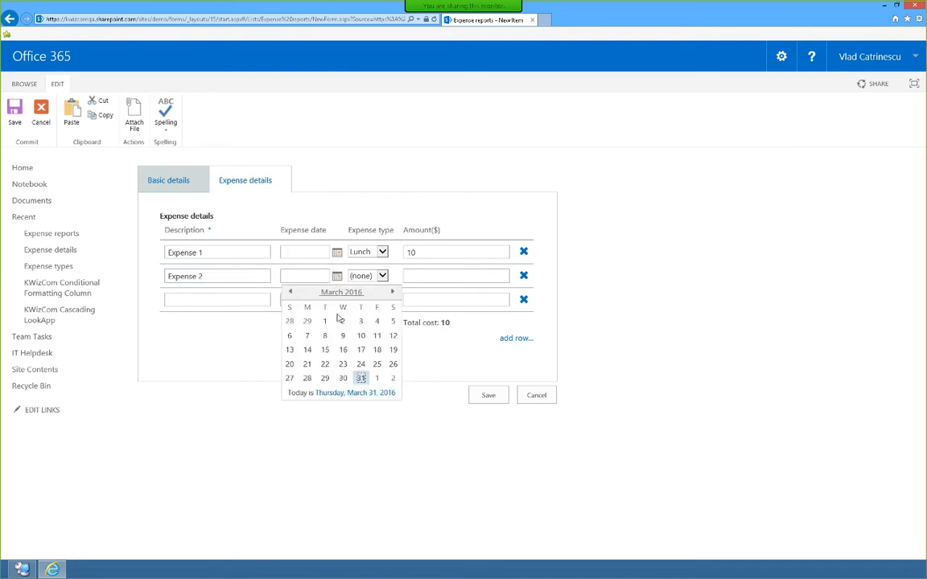
{"action": "left_click", "coordinate": [375, 379]}
{"action": "left_click", "coordinate": [373, 276]}
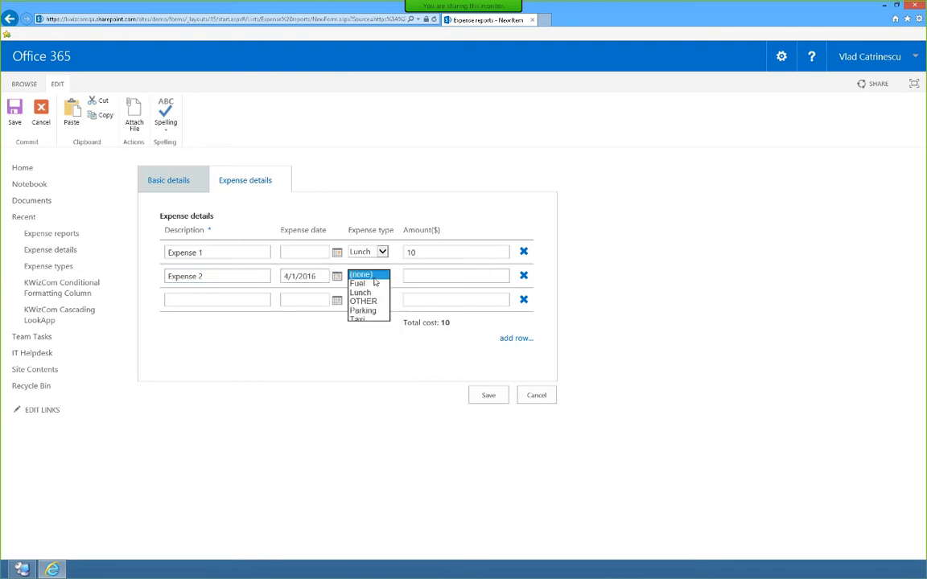
{"action": "left_click", "coordinate": [370, 319]}
{"action": "left_click", "coordinate": [411, 278]}
{"action": "type", "text": "25"}
Fill in the third expense row as "Expense 3" with type OTHER and amount 100, and check the total cost
{"action": "key", "text": "Tab"}
{"action": "type", "text": "Expense 3"}
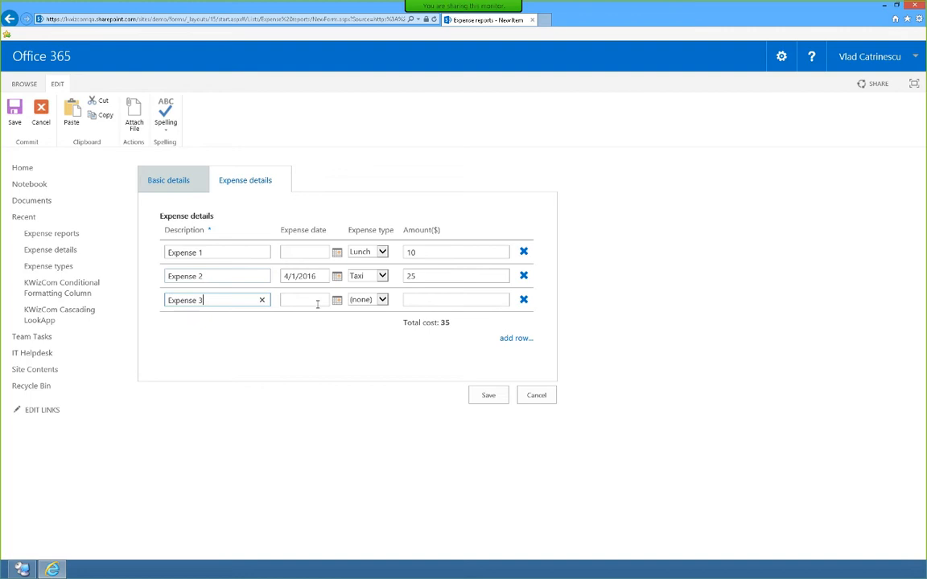
{"action": "left_click", "coordinate": [368, 299]}
{"action": "left_click", "coordinate": [364, 324]}
{"action": "left_click", "coordinate": [444, 300]}
{"action": "type", "text": "100"}
{"action": "left_click_drag", "start_coordinate": [405, 323], "coordinate": [472, 326]}
{"action": "left_click", "coordinate": [470, 326]}
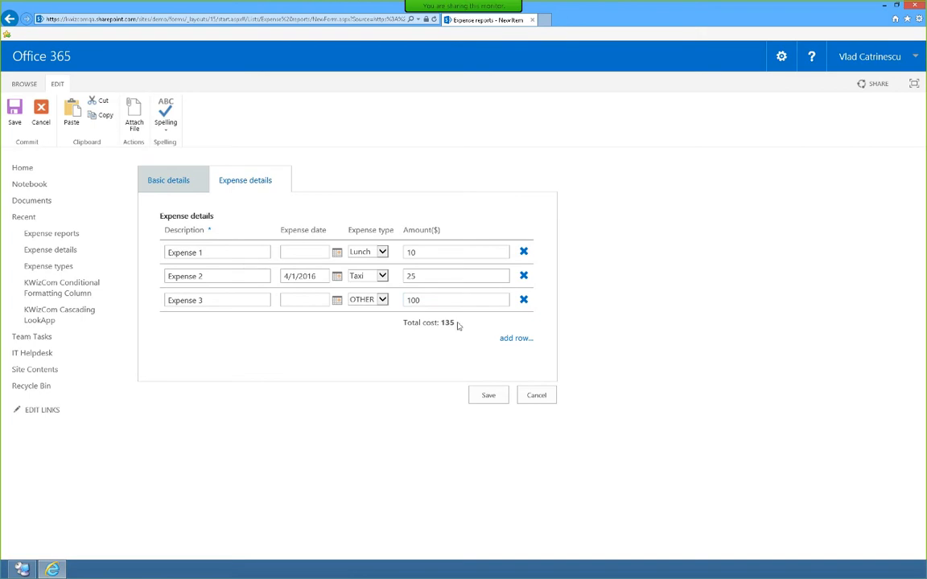
Add a fourth expense row described as "Expense 4" and save the expense report
{"action": "left_click", "coordinate": [518, 339]}
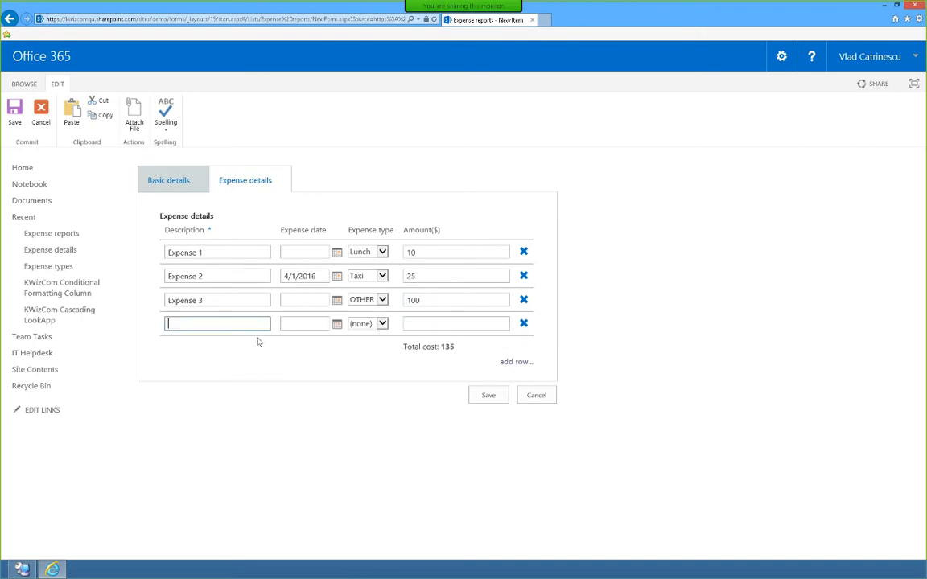
{"action": "type", "text": "Expense 4"}
{"action": "left_click", "coordinate": [493, 397]}
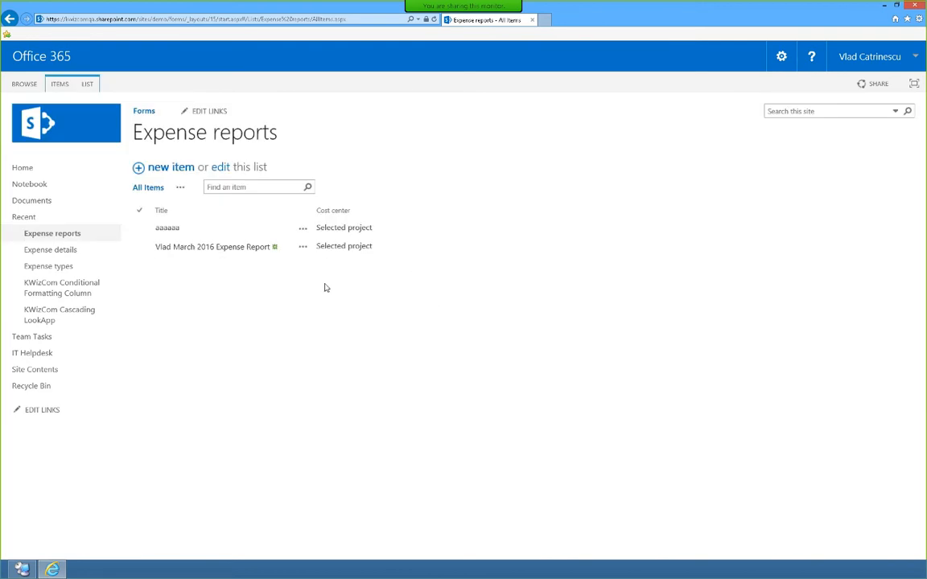
Check the saved rows in the Expense details list, and open the March 2016 report from Expense reports
{"action": "left_click", "coordinate": [71, 253]}
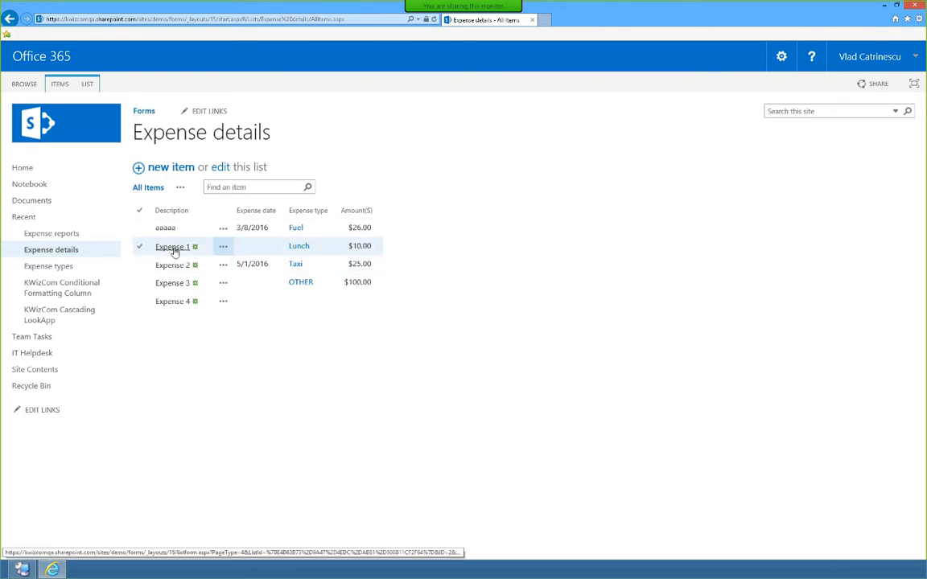
{"action": "left_click", "coordinate": [70, 234]}
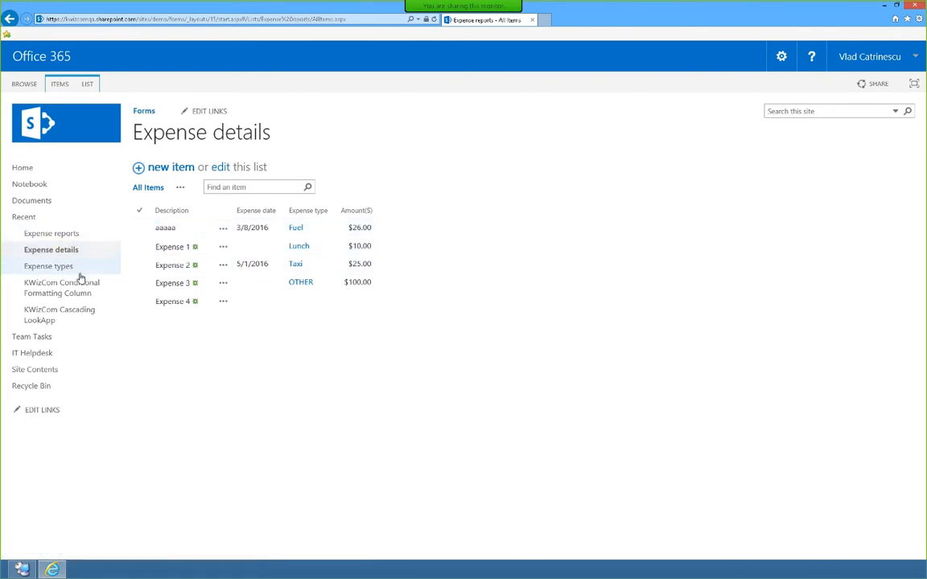
{"action": "left_click", "coordinate": [193, 248]}
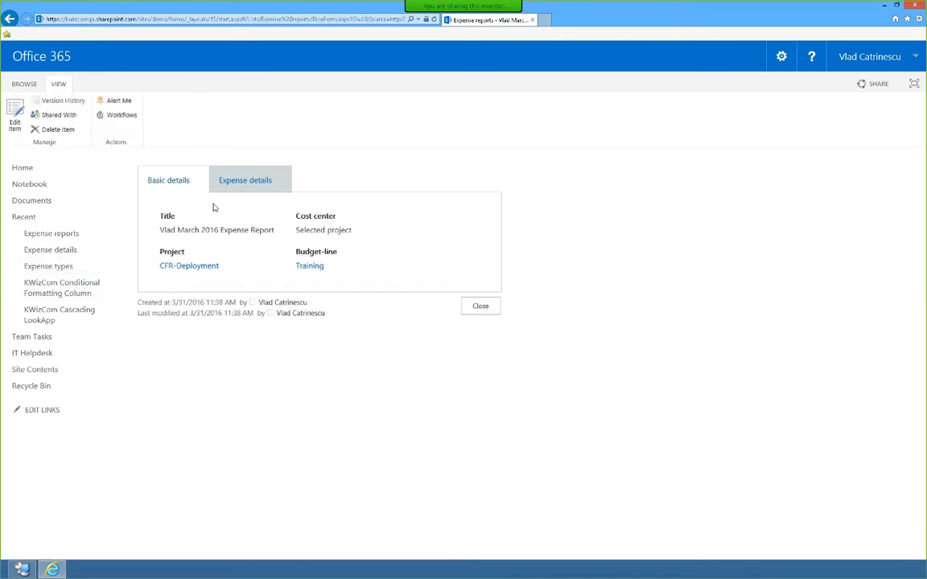
View the linked CFR-Deployment project, and reopen the March 2016 report from the Expense reports list
{"action": "left_click", "coordinate": [183, 268]}
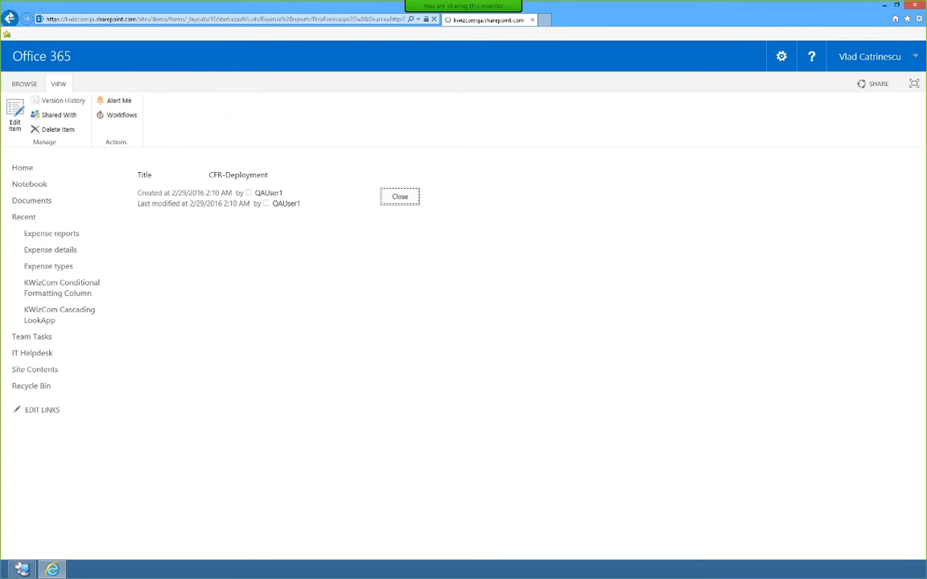
{"action": "left_click", "coordinate": [9, 19]}
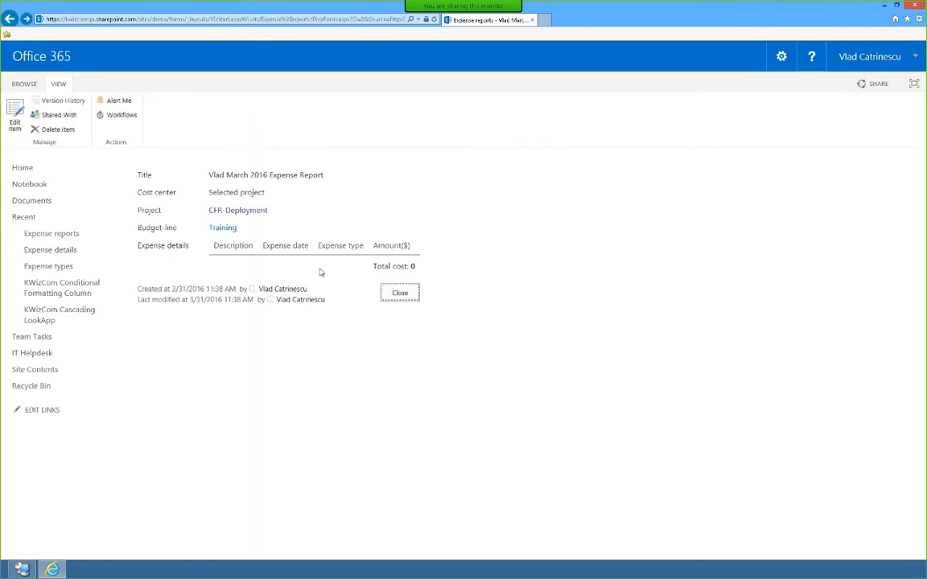
{"action": "left_click", "coordinate": [59, 238]}
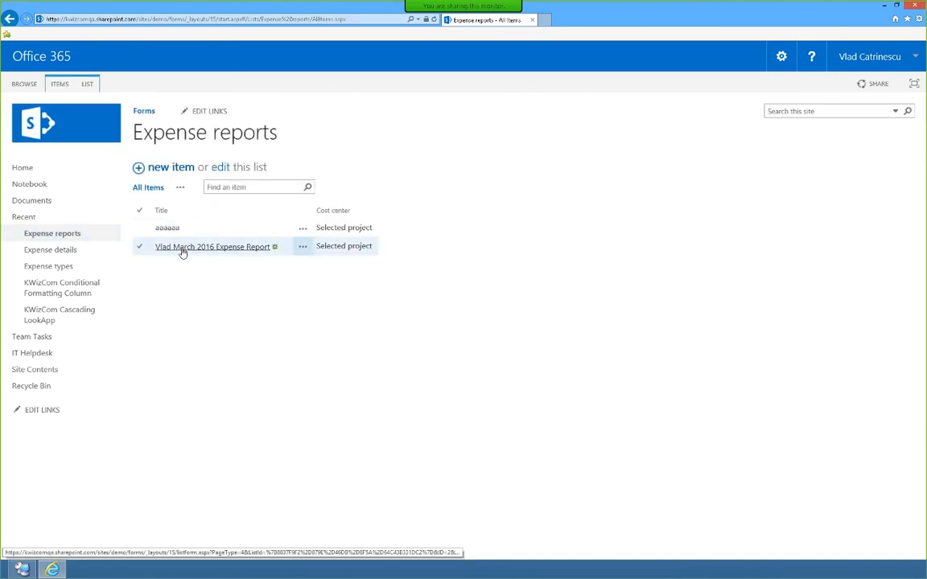
{"action": "left_click", "coordinate": [182, 250]}
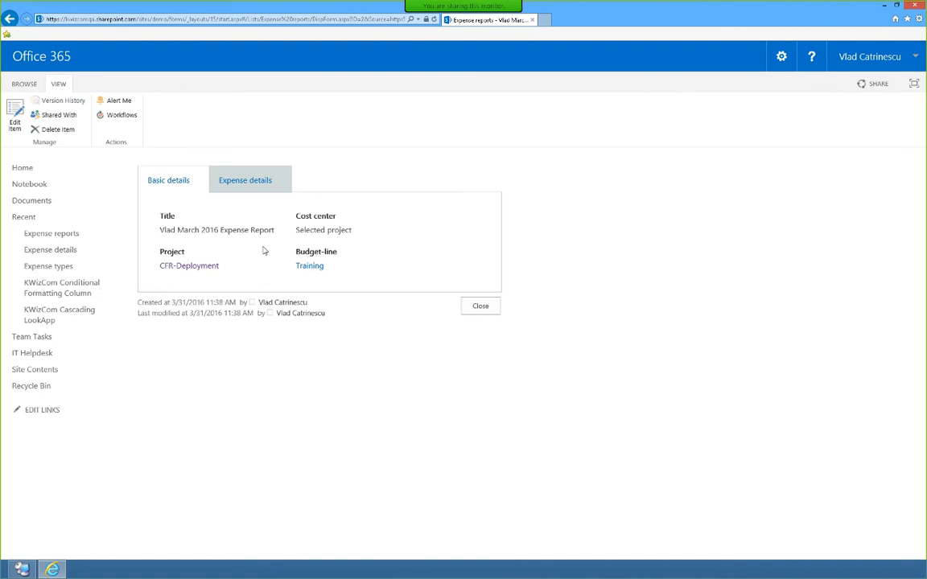
Examine the saved report's budget line, its expense rows and the total cost
{"action": "double_click", "coordinate": [319, 251]}
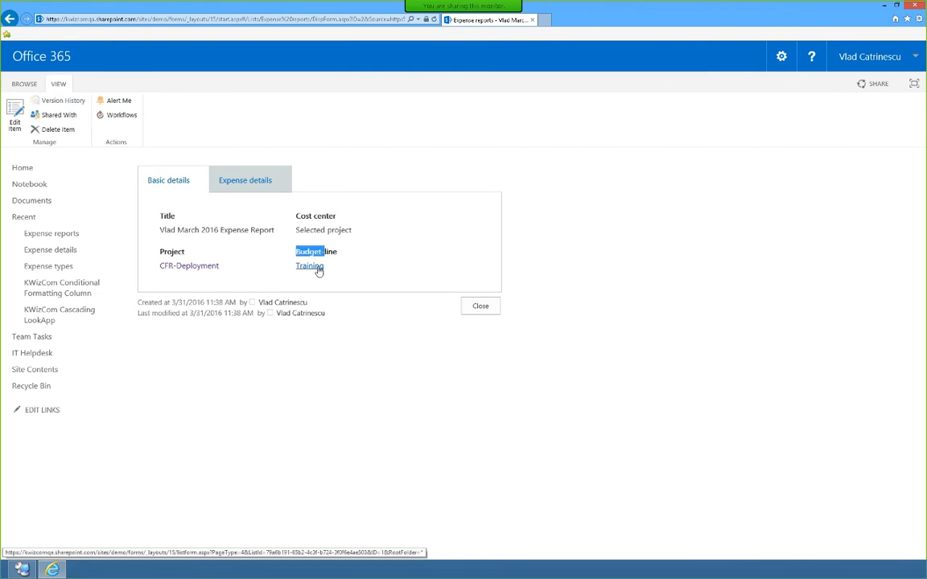
{"action": "left_click", "coordinate": [268, 189]}
{"action": "left_click_drag", "start_coordinate": [166, 251], "coordinate": [352, 297]}
{"action": "left_click", "coordinate": [352, 296]}
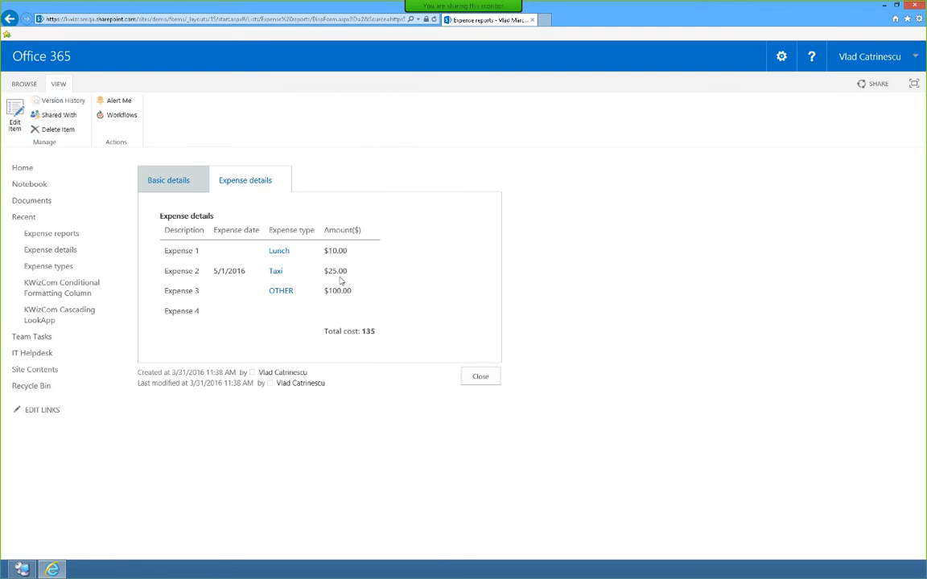
{"action": "left_click_drag", "start_coordinate": [164, 251], "coordinate": [344, 253]}
{"action": "double_click", "coordinate": [344, 253]}
{"action": "left_click", "coordinate": [228, 270]}
{"action": "triple_click", "coordinate": [366, 330]}
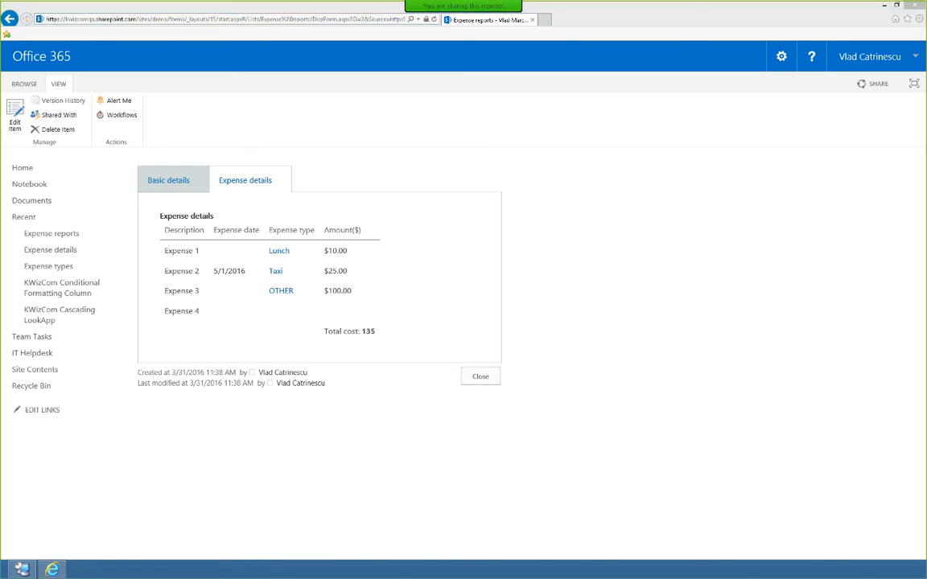
{"action": "key", "text": "shift+F5"}
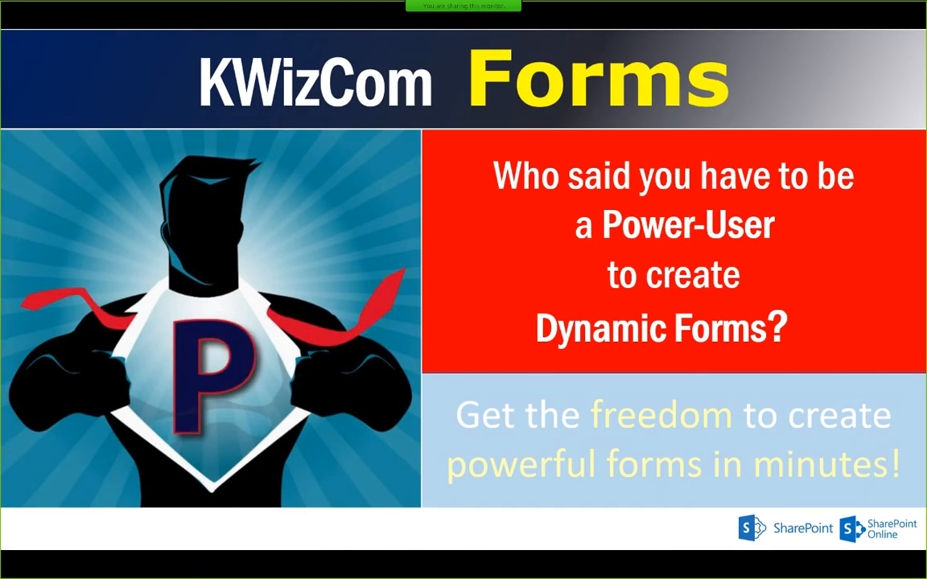
{"action": "key", "text": "super"}
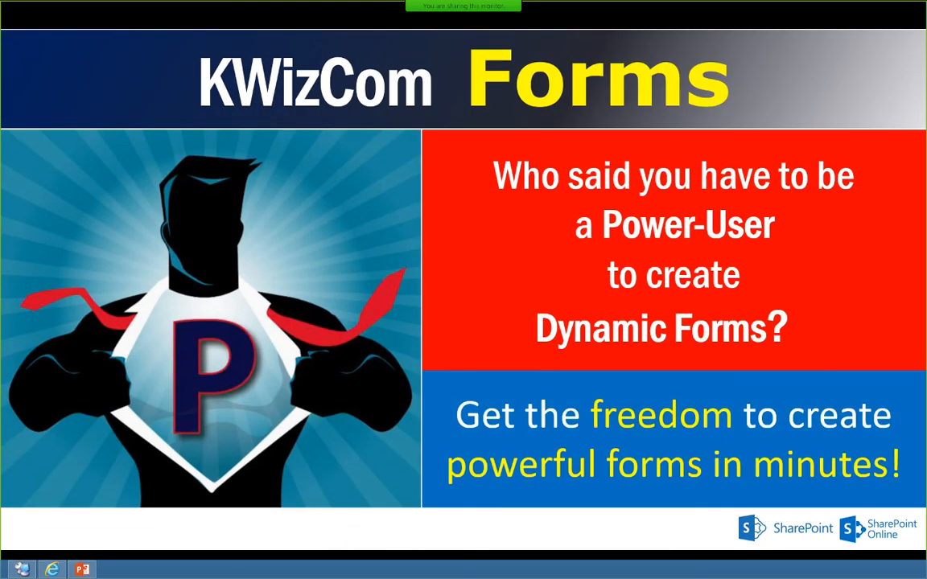